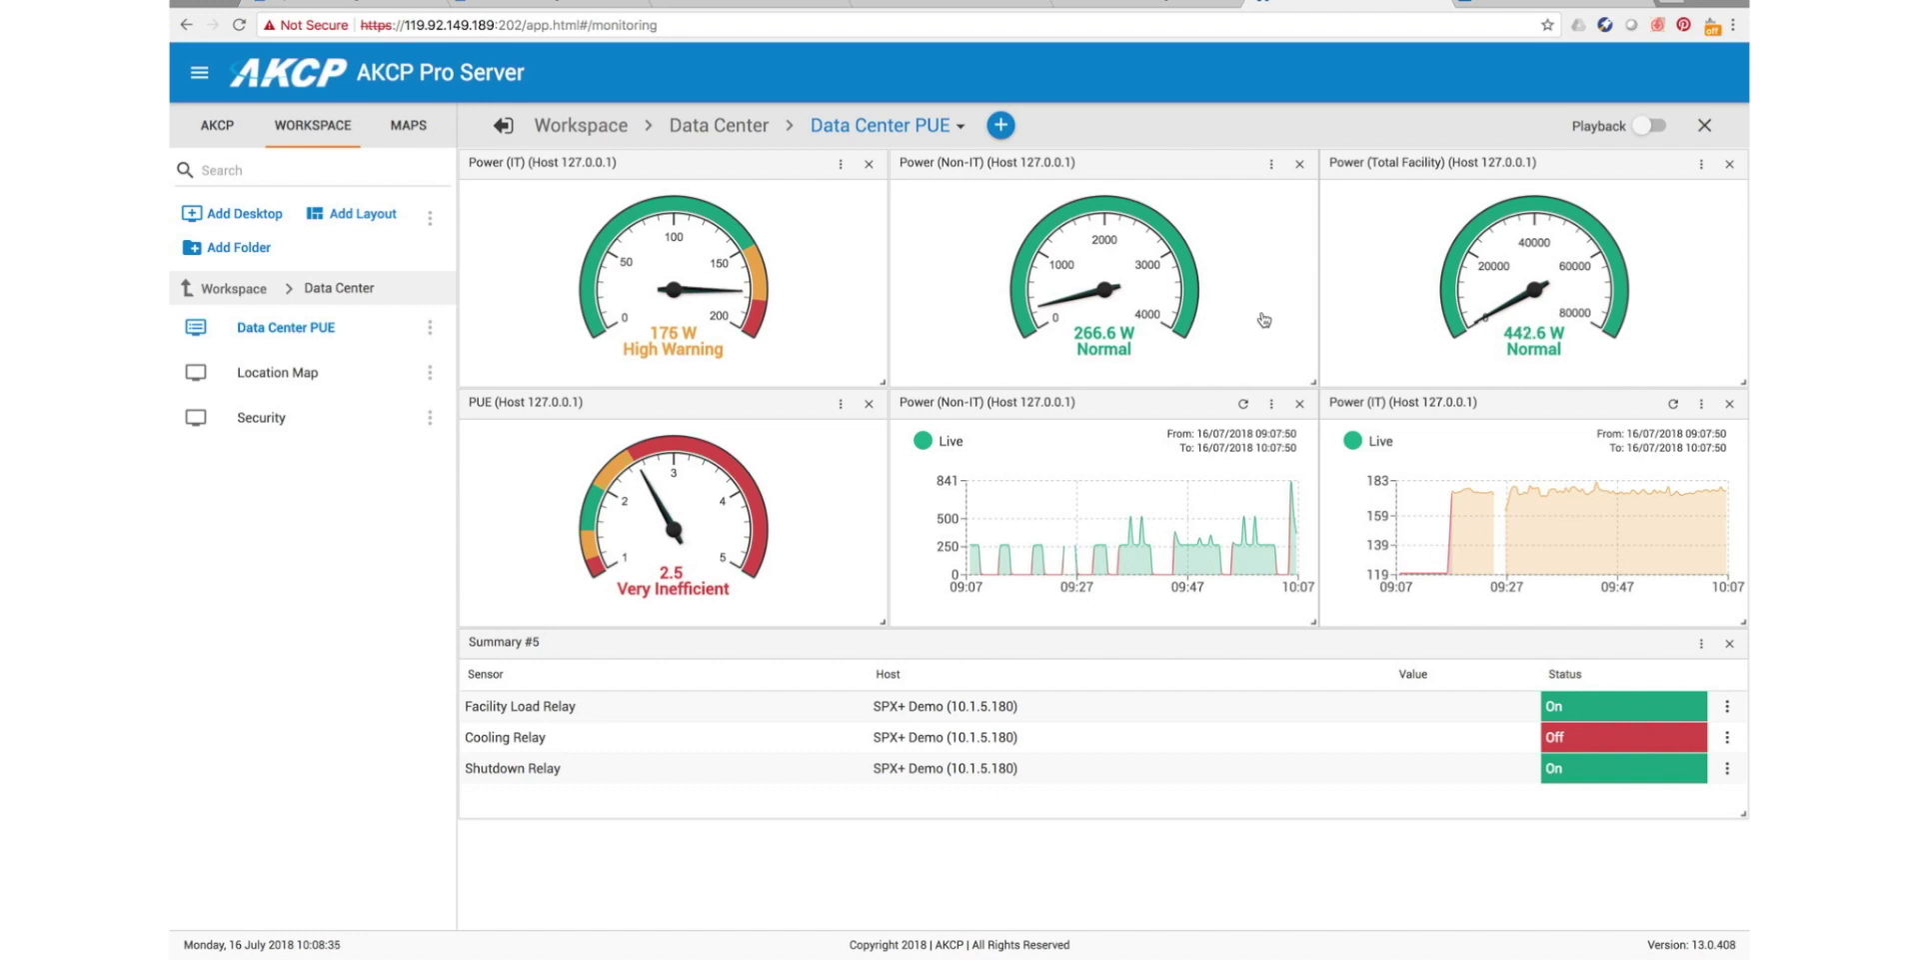
Look at the Rack 01 Map desktop, then return to the Data Center PUE desktop.
{"action": "mouse_move", "coordinate": [1212, 521]}
{"action": "left_click", "coordinate": [203, 294]}
{"action": "left_click", "coordinate": [280, 385]}
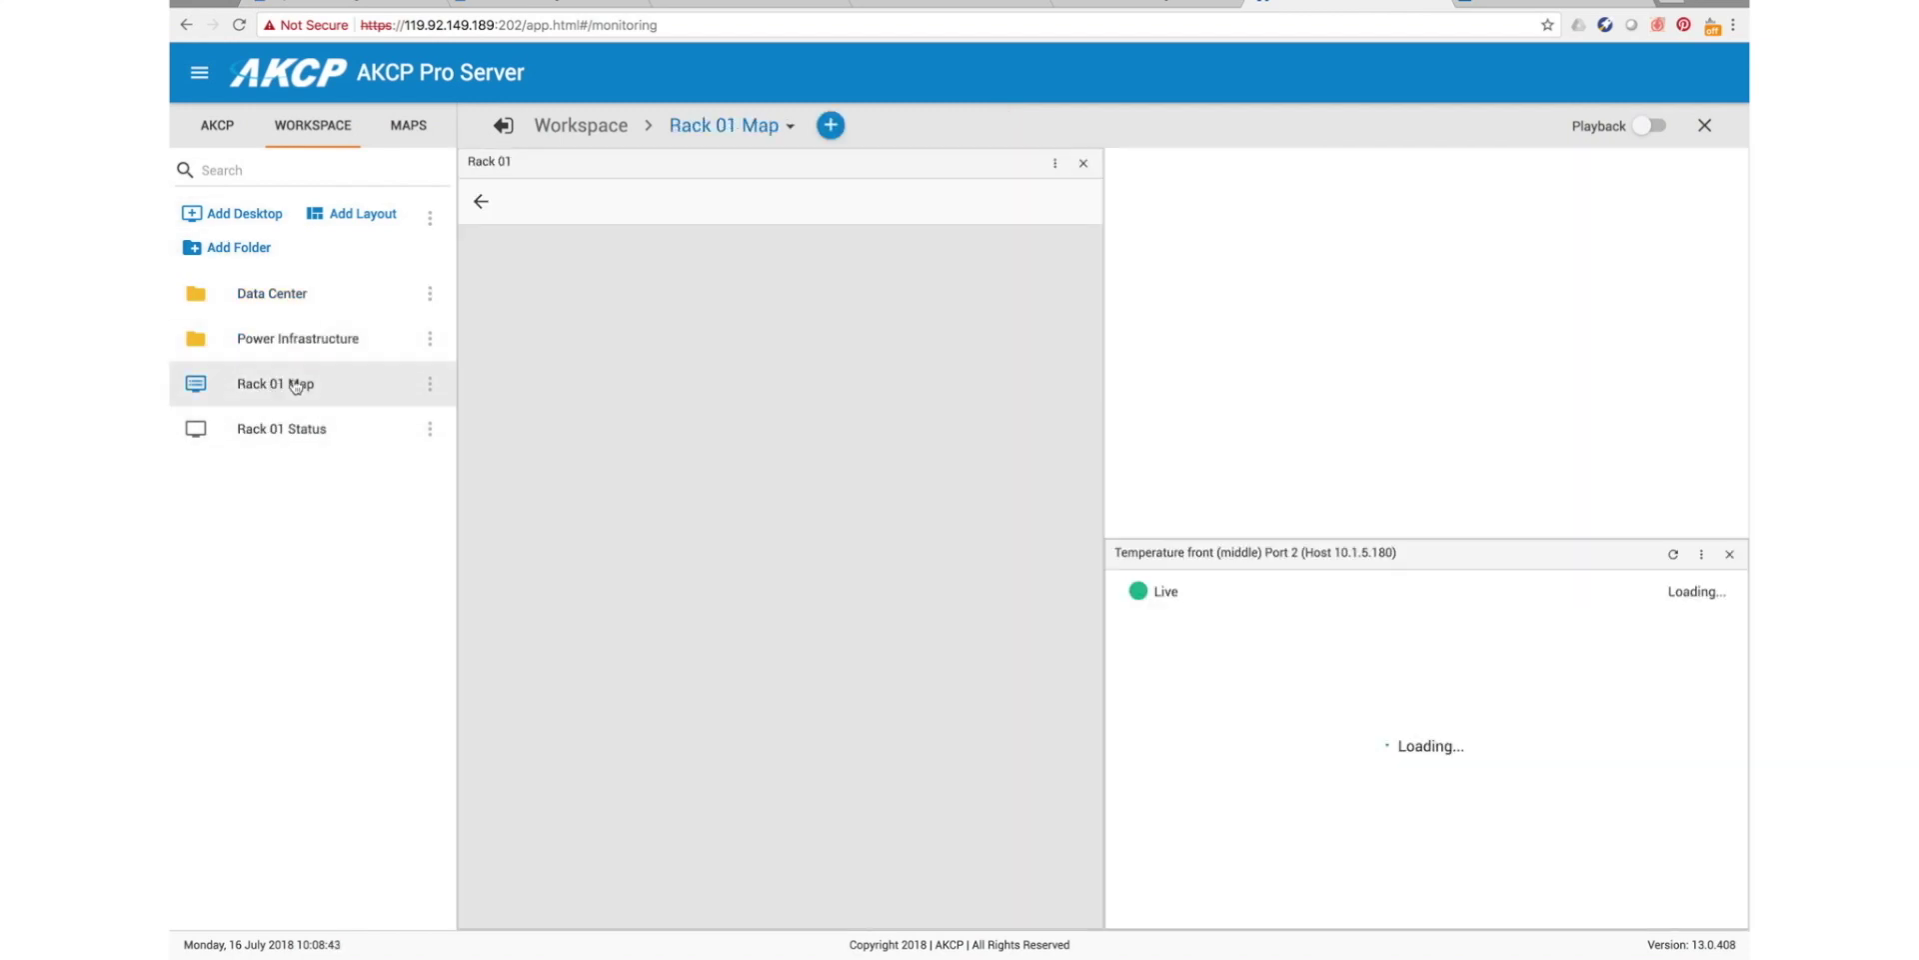
{"action": "mouse_move", "coordinate": [1007, 595]}
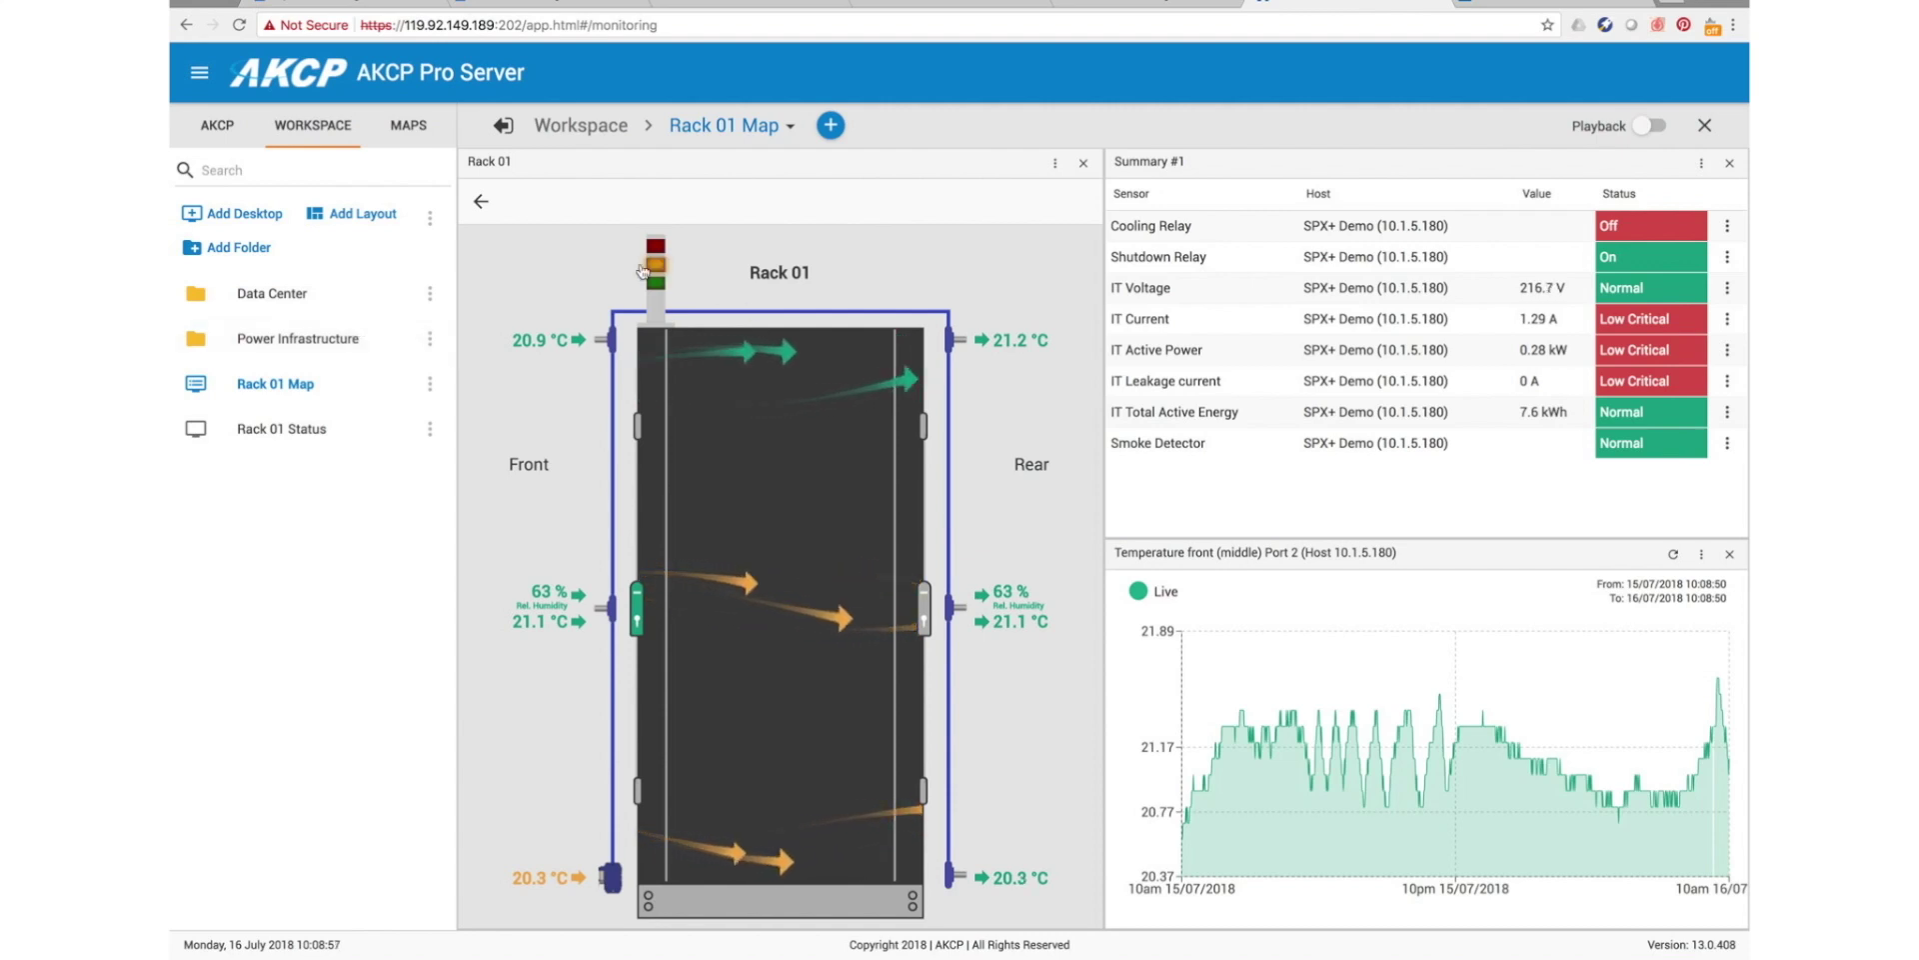
{"action": "left_click", "coordinate": [269, 303]}
{"action": "left_click", "coordinate": [280, 330]}
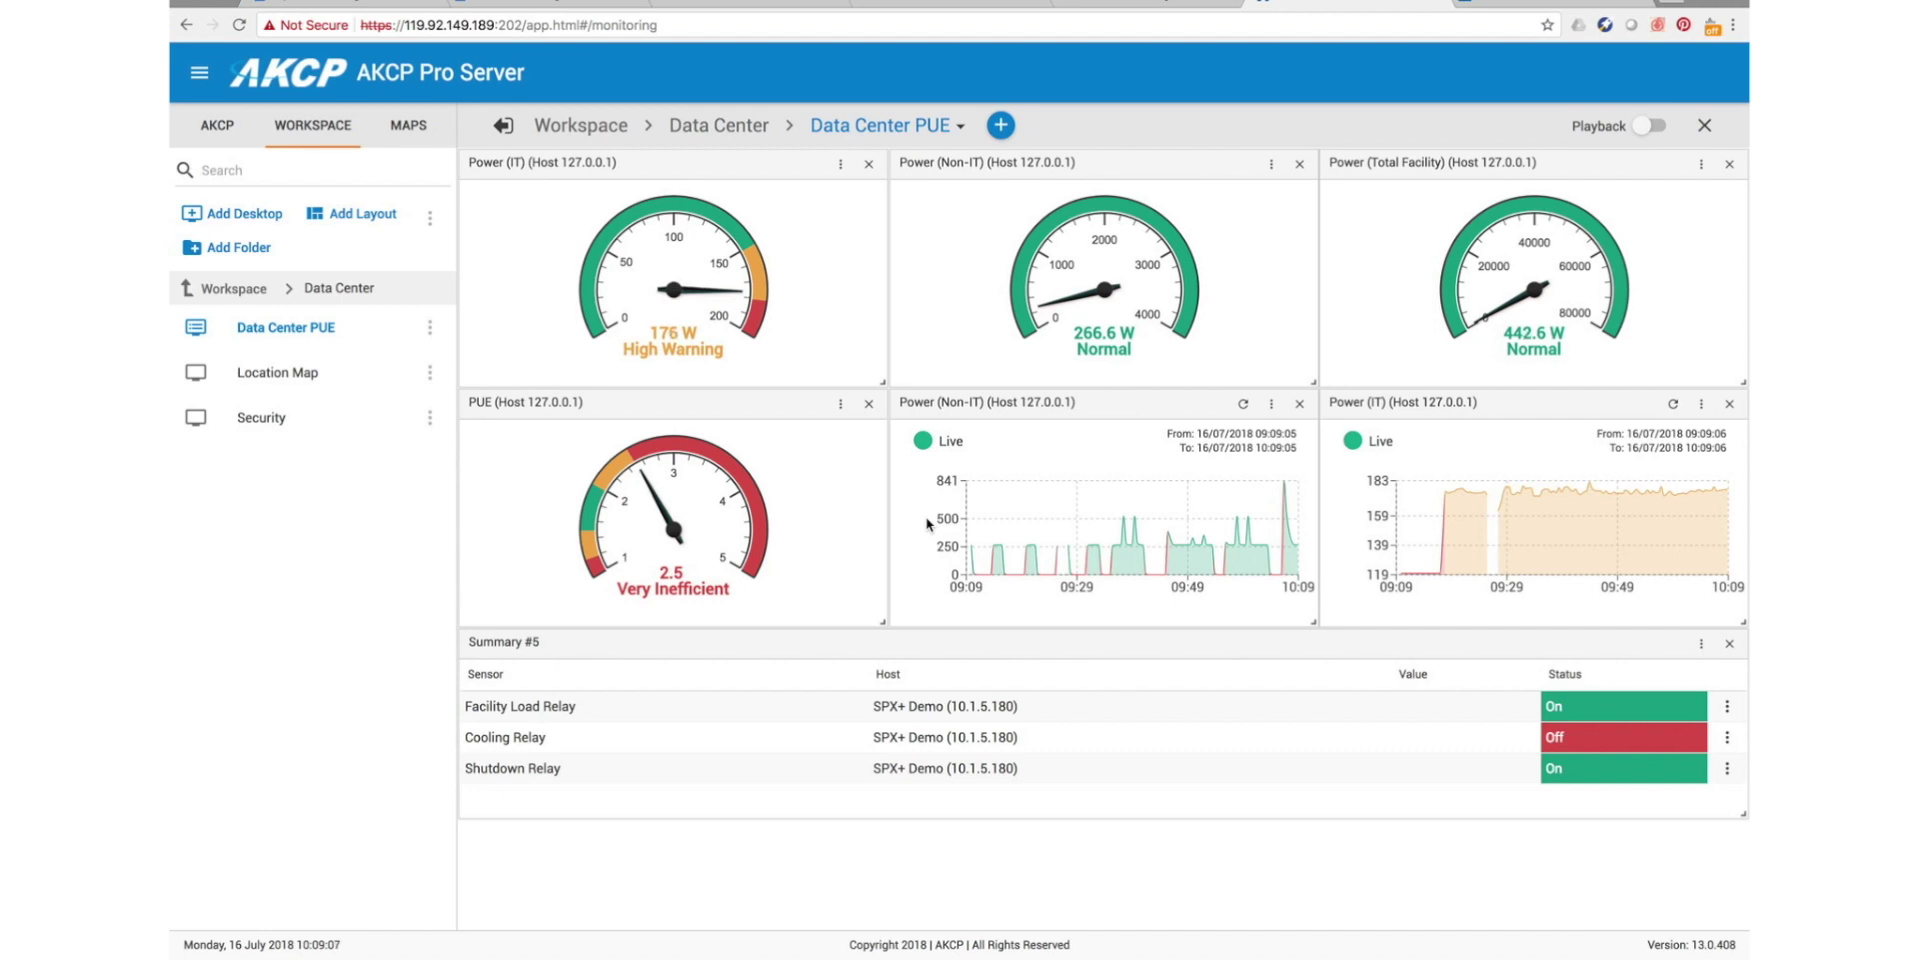
Take the Power (IT), Power (Non-IT), Power (Total Facility) and PUE sensors offline under AKCP Pro Server.
{"action": "left_click", "coordinate": [203, 127]}
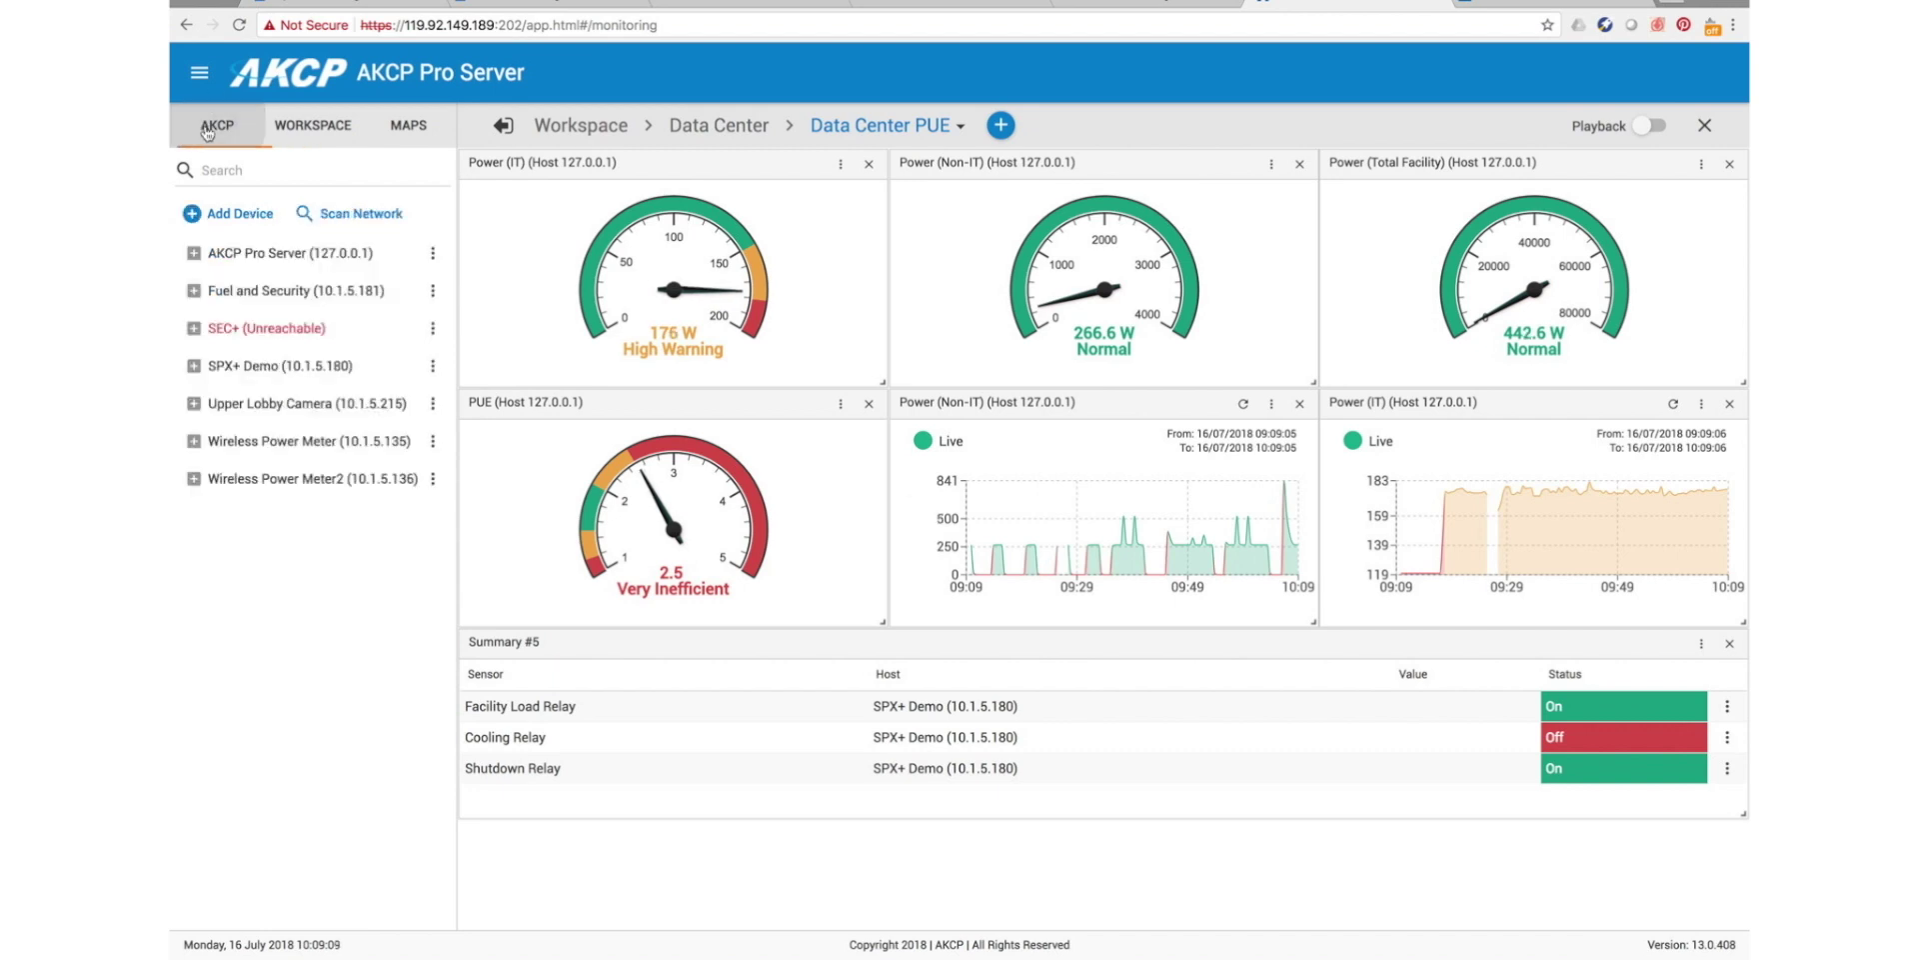
{"action": "left_click", "coordinate": [195, 258]}
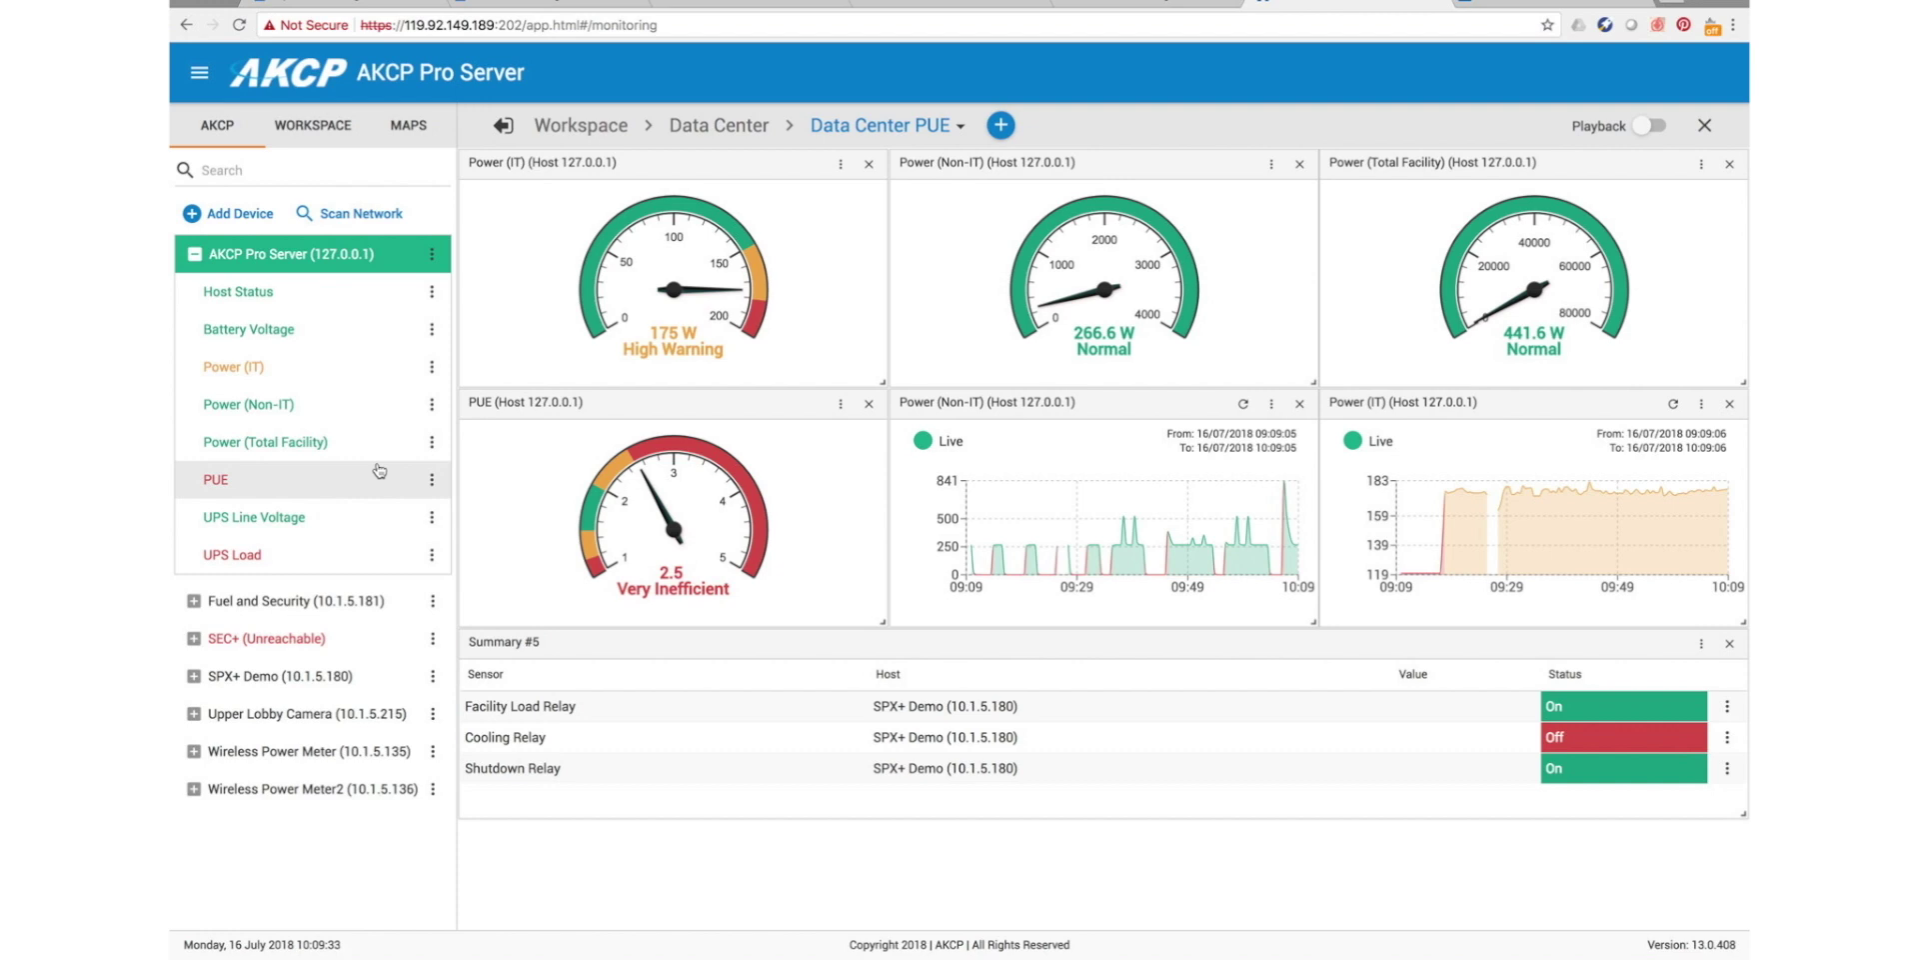
{"action": "left_click", "coordinate": [432, 367]}
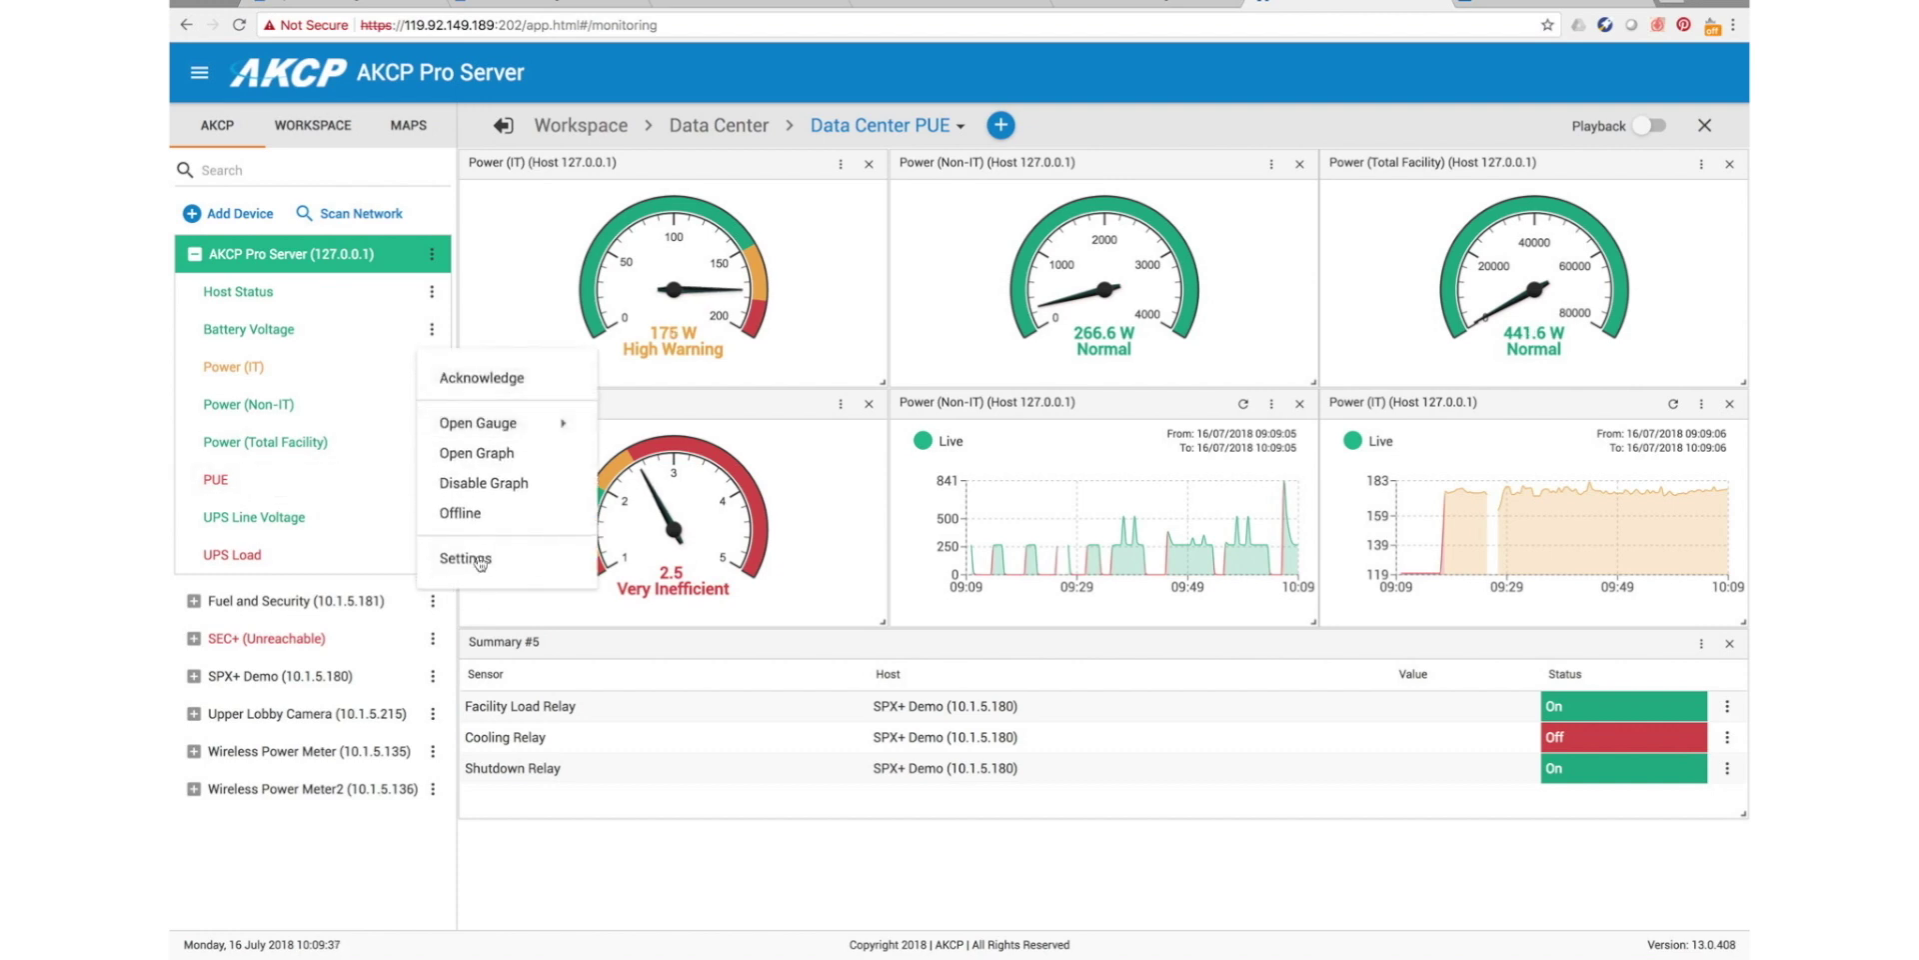
{"action": "left_click", "coordinate": [465, 513]}
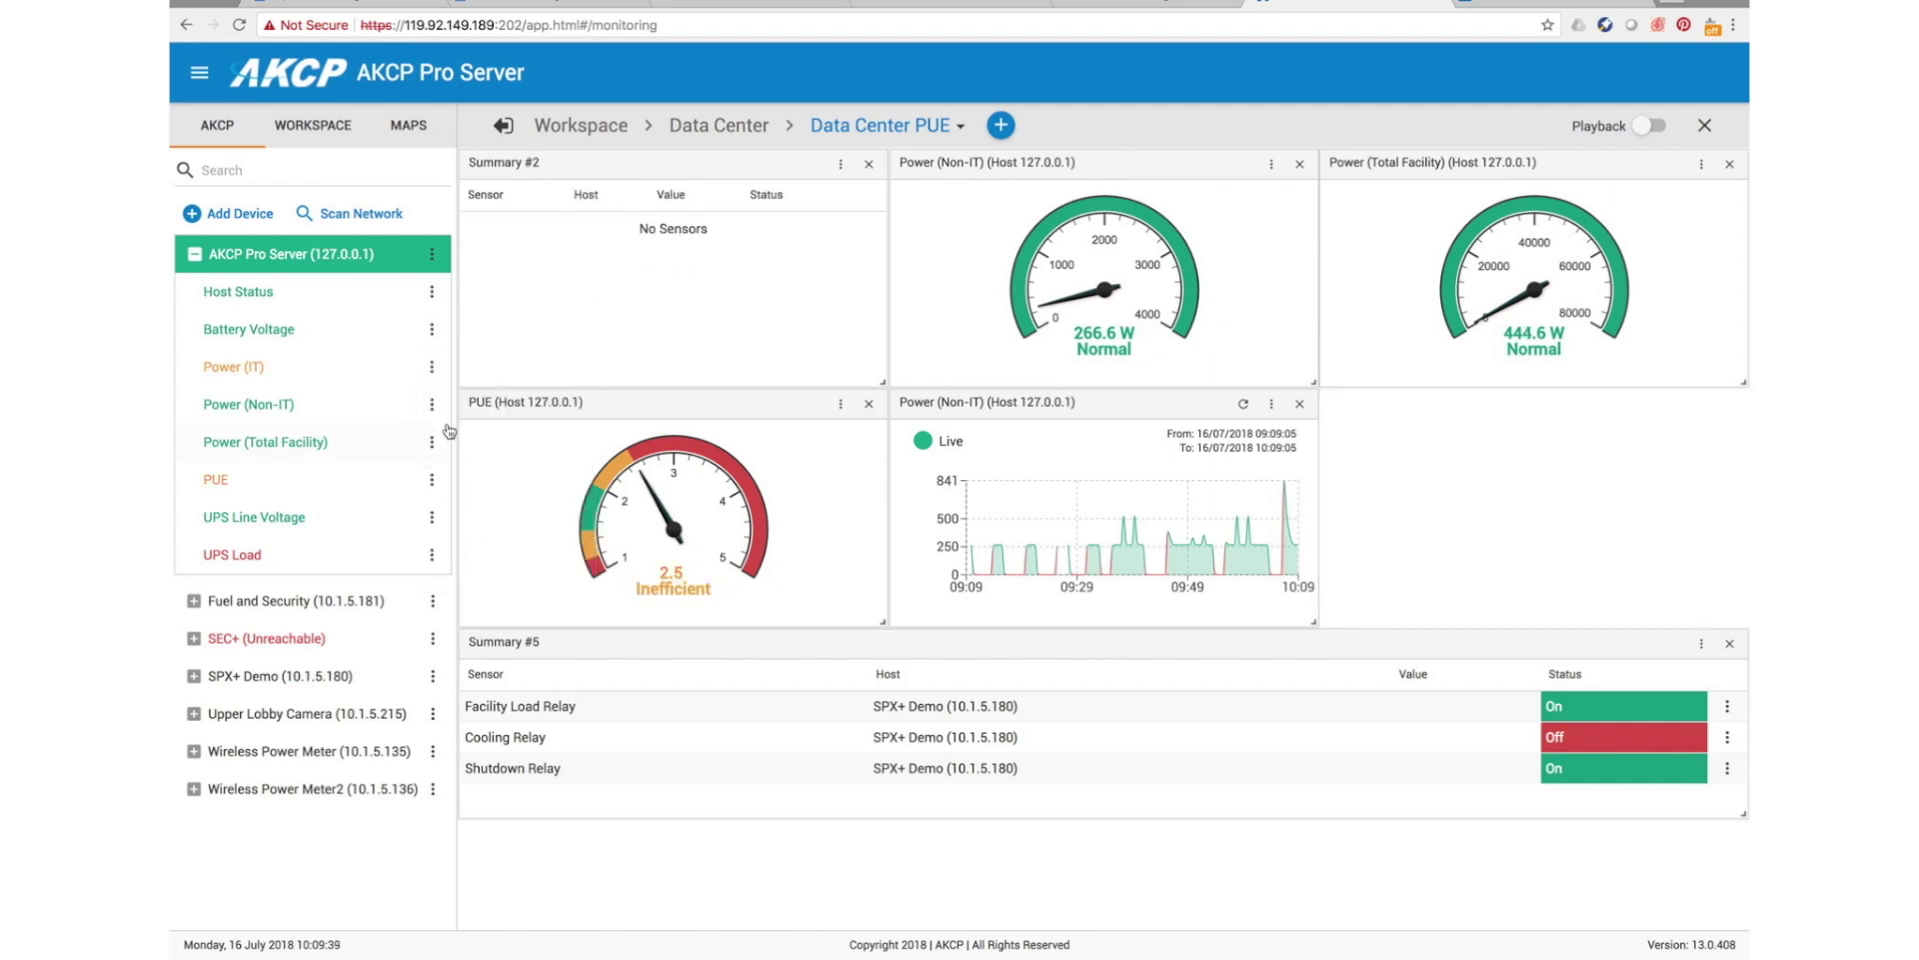
{"action": "left_click", "coordinate": [432, 367]}
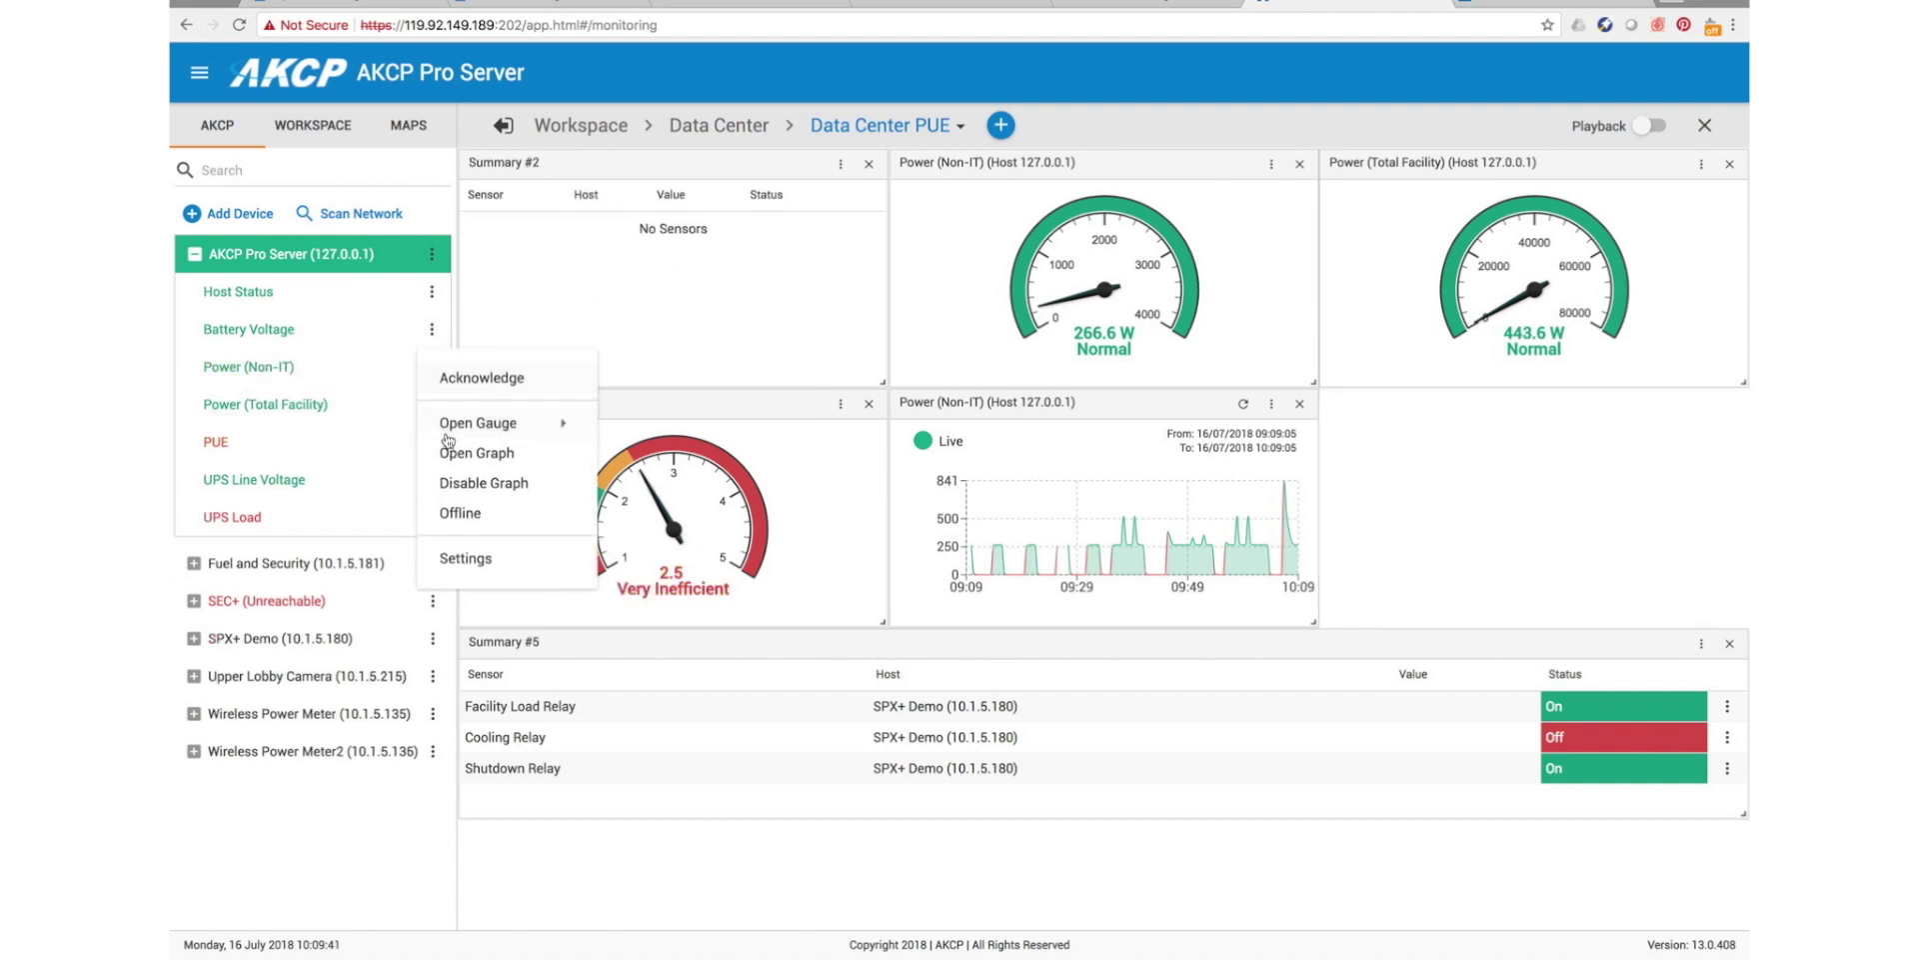
{"action": "left_click", "coordinate": [454, 513]}
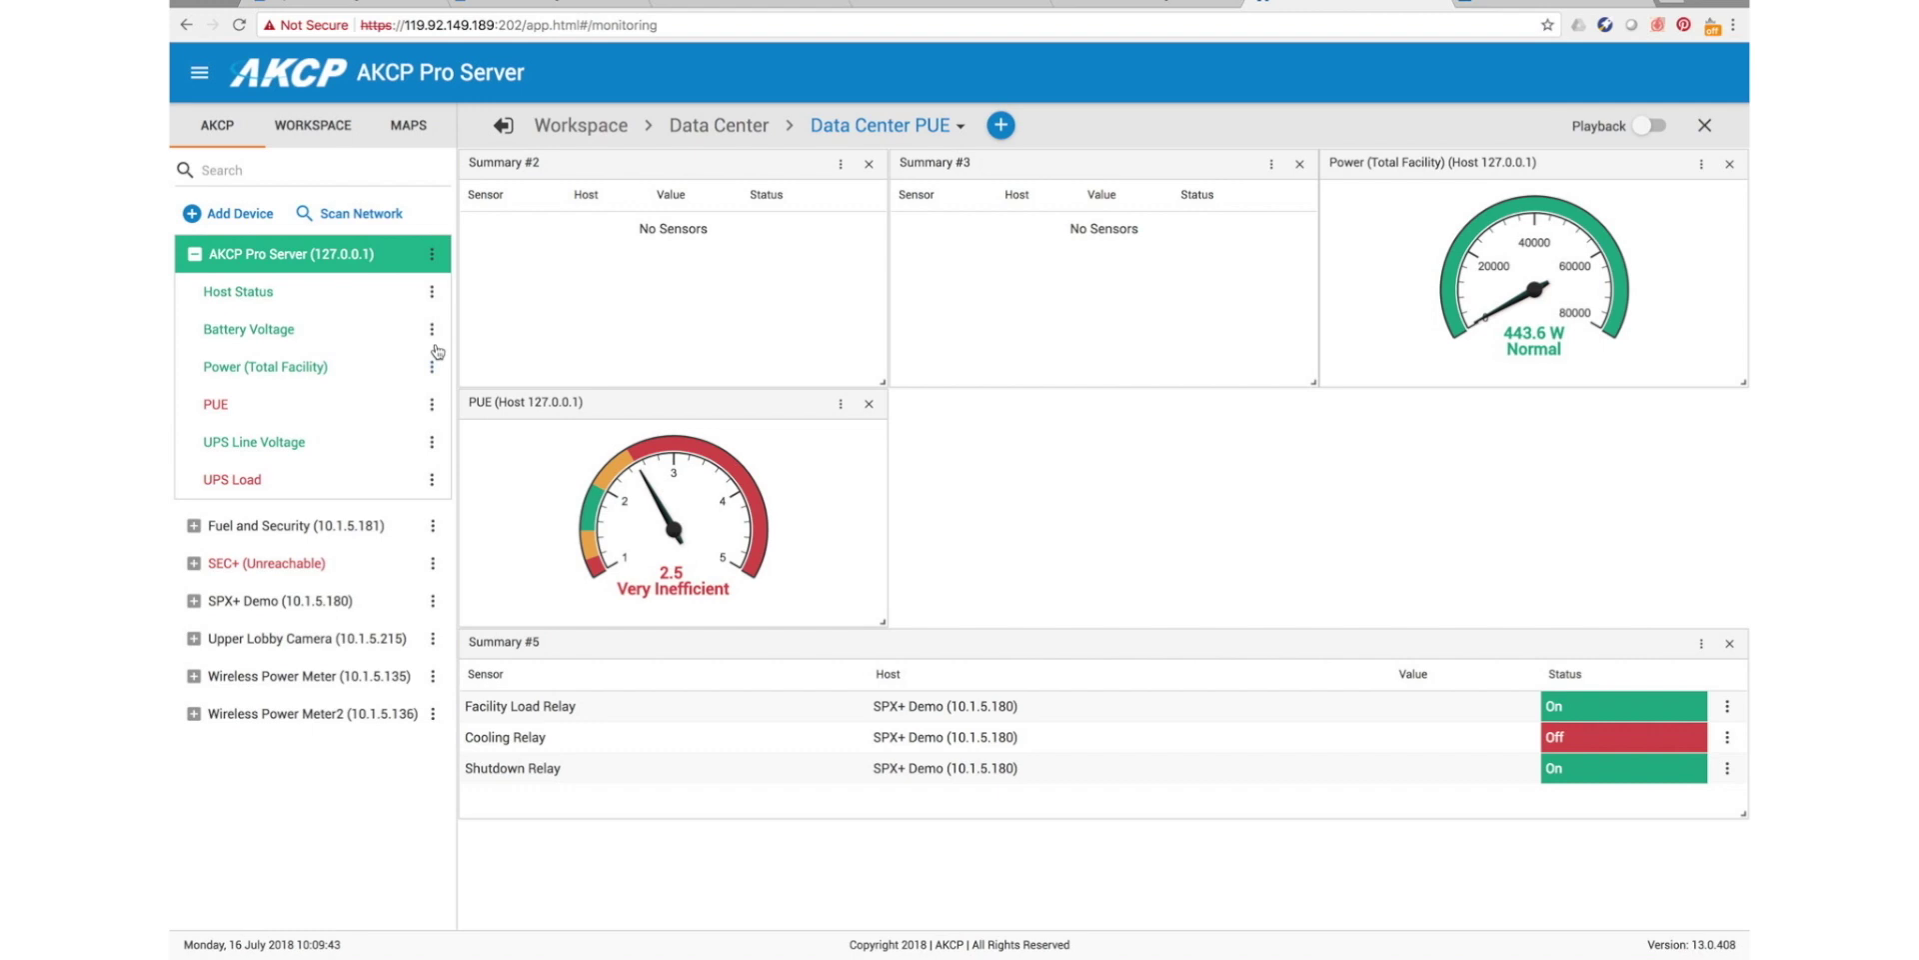
{"action": "left_click", "coordinate": [432, 367]}
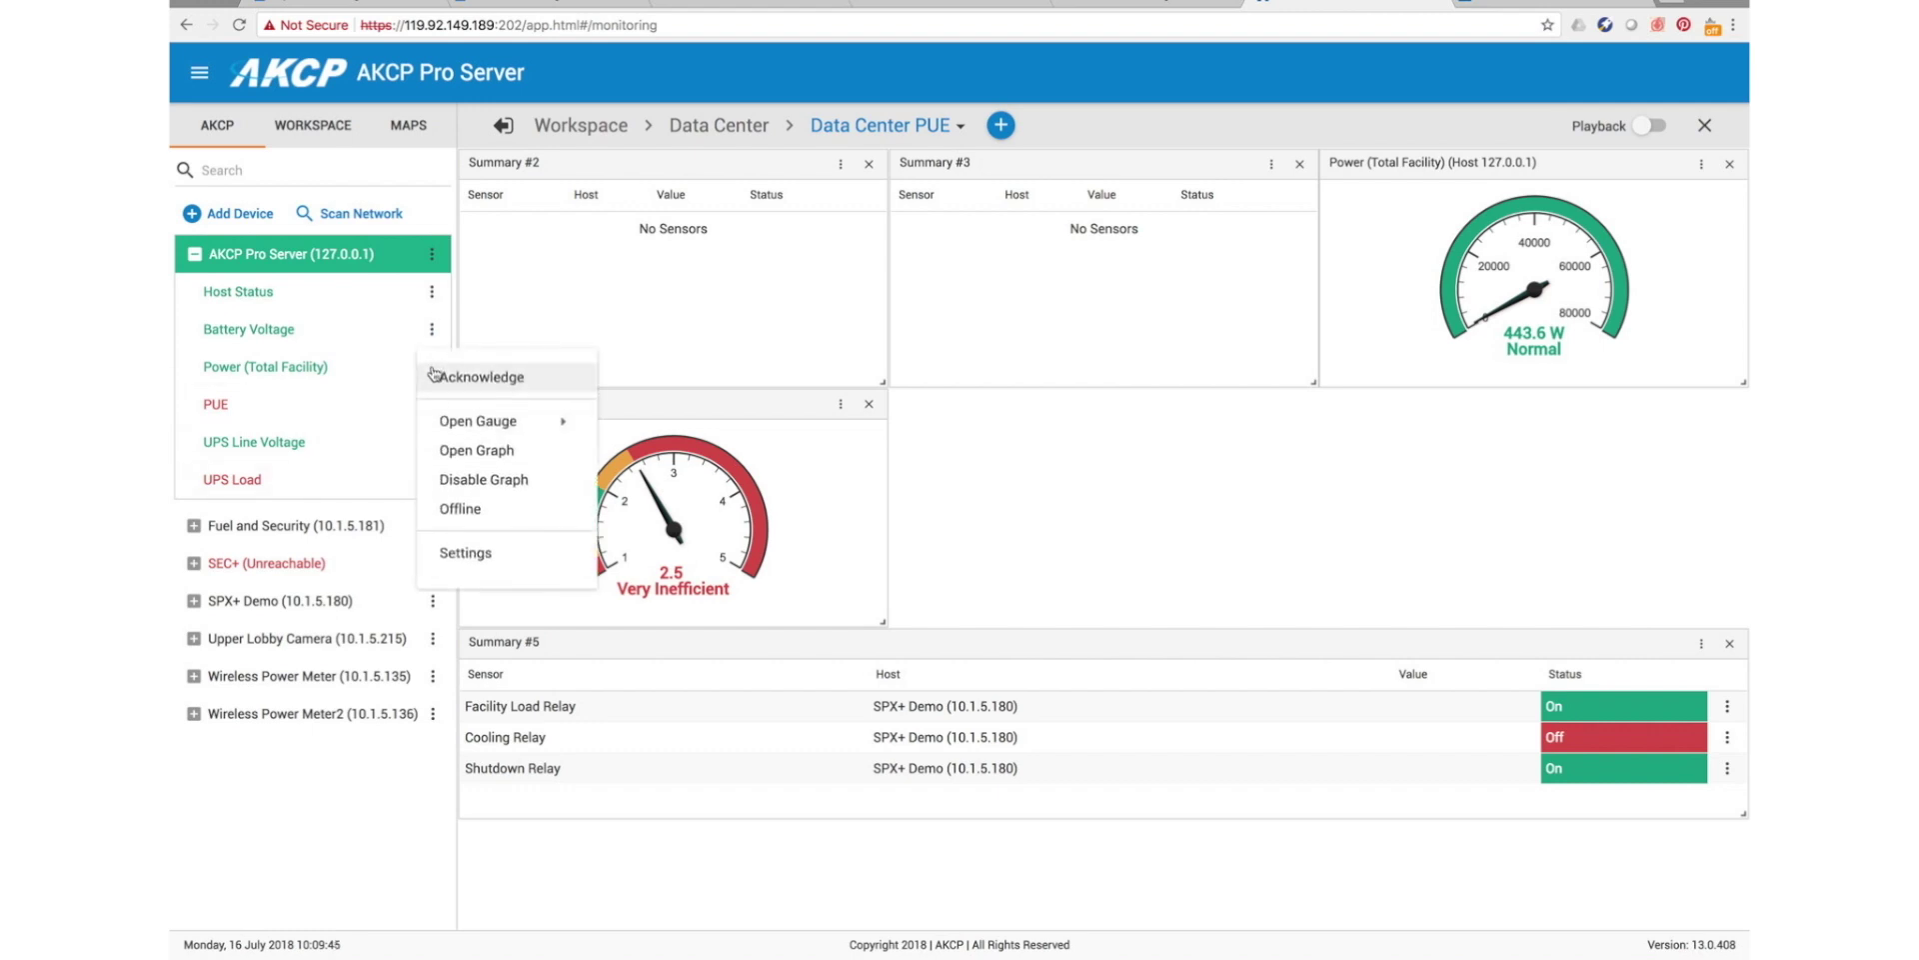
{"action": "left_click", "coordinate": [452, 518]}
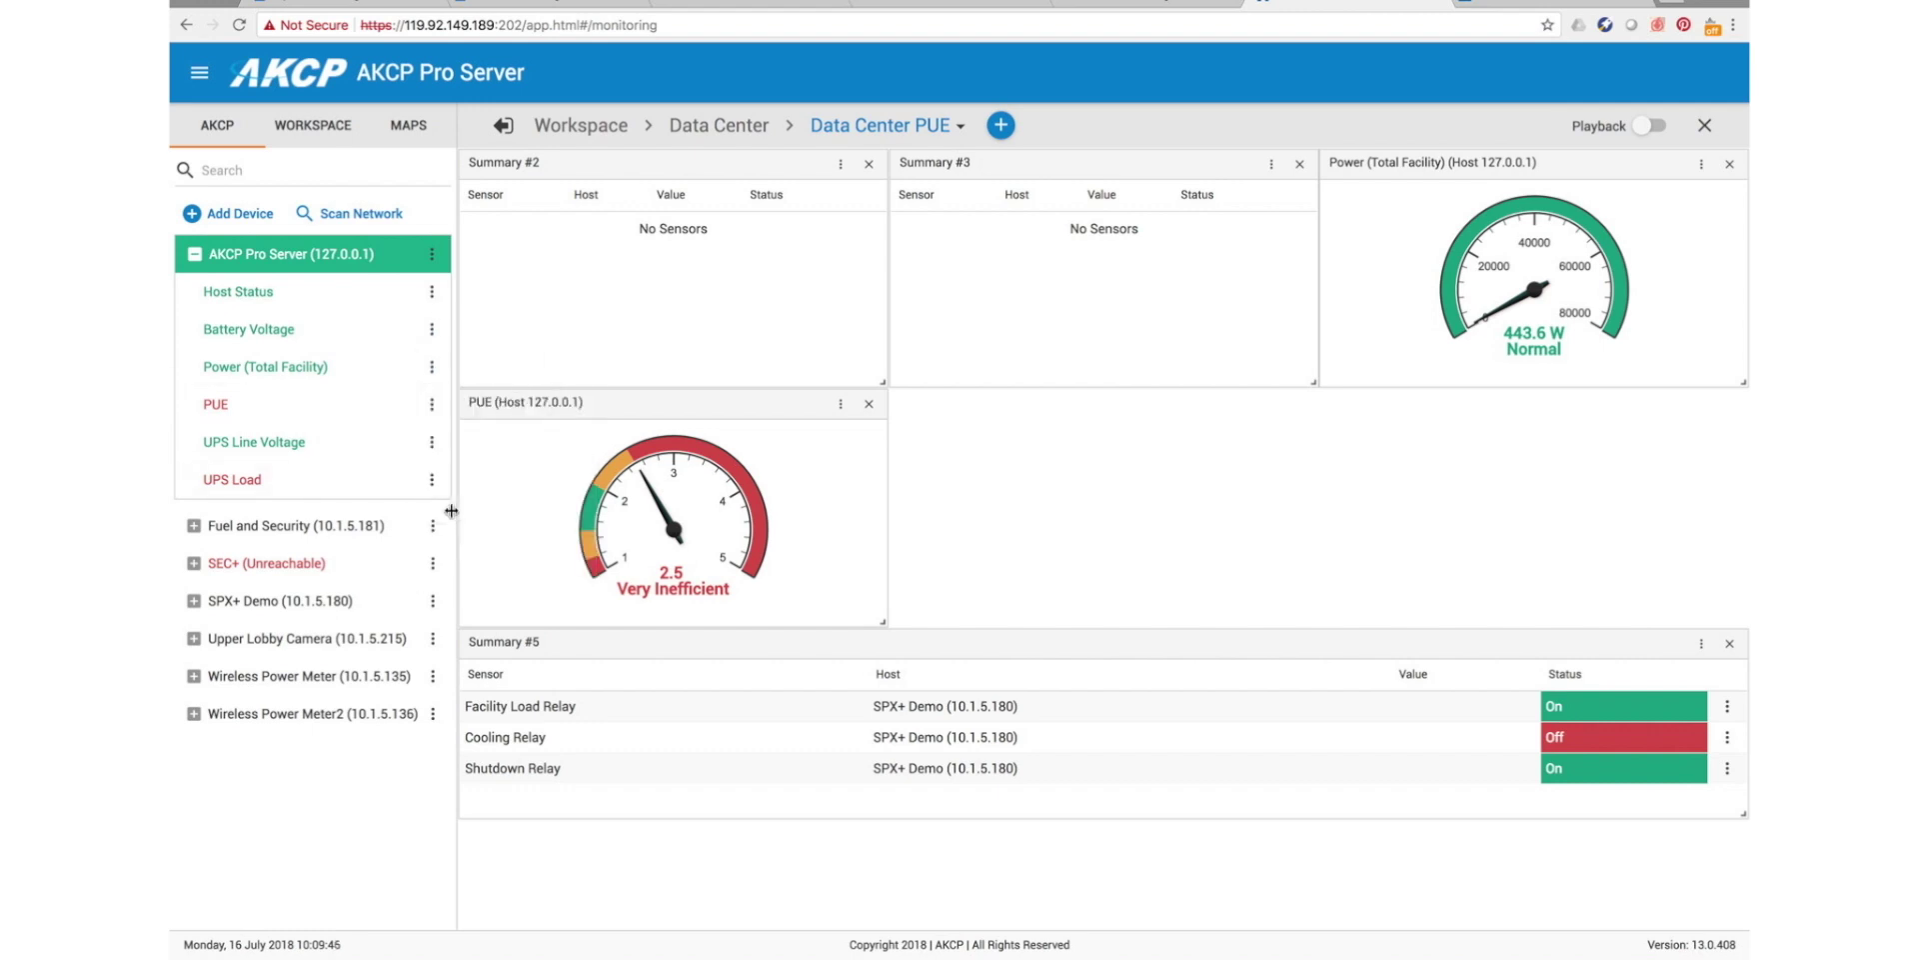
{"action": "left_click", "coordinate": [432, 367]}
{"action": "left_click", "coordinate": [455, 513]}
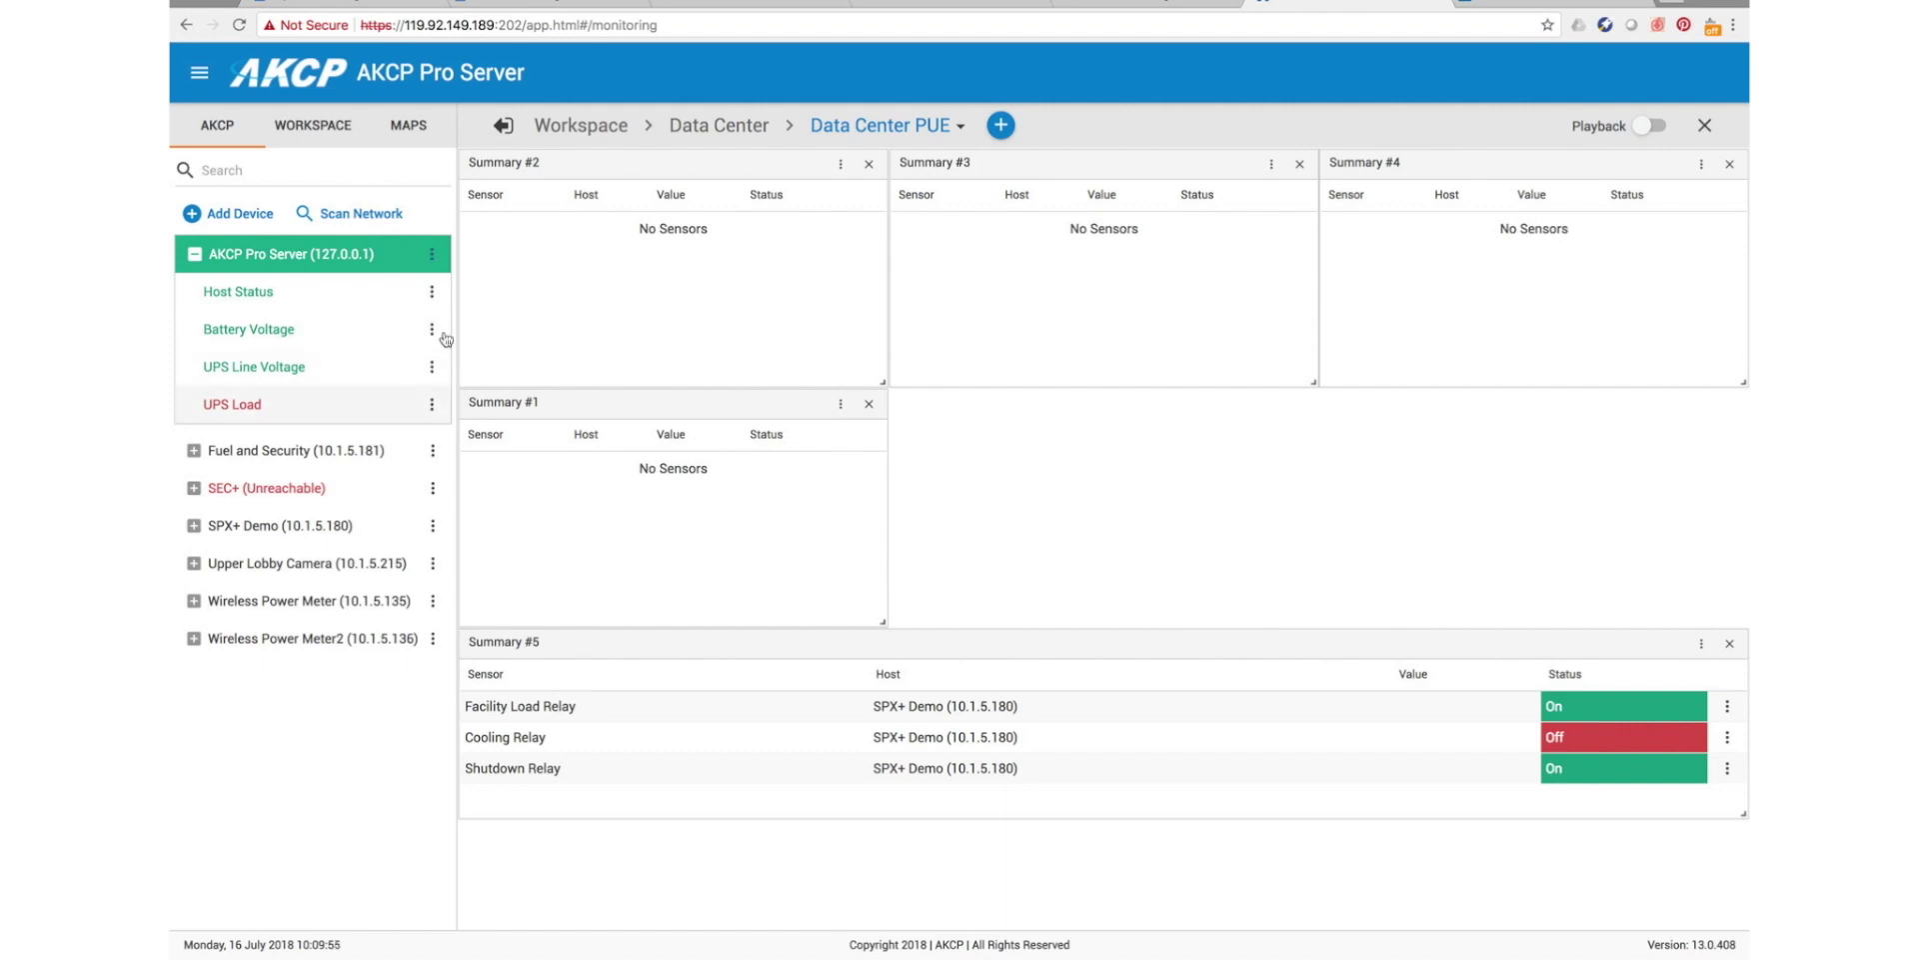
Create a virtual sensor of type PUE Sensor with AKCP Pro Server as its host.
{"action": "left_click", "coordinate": [433, 257]}
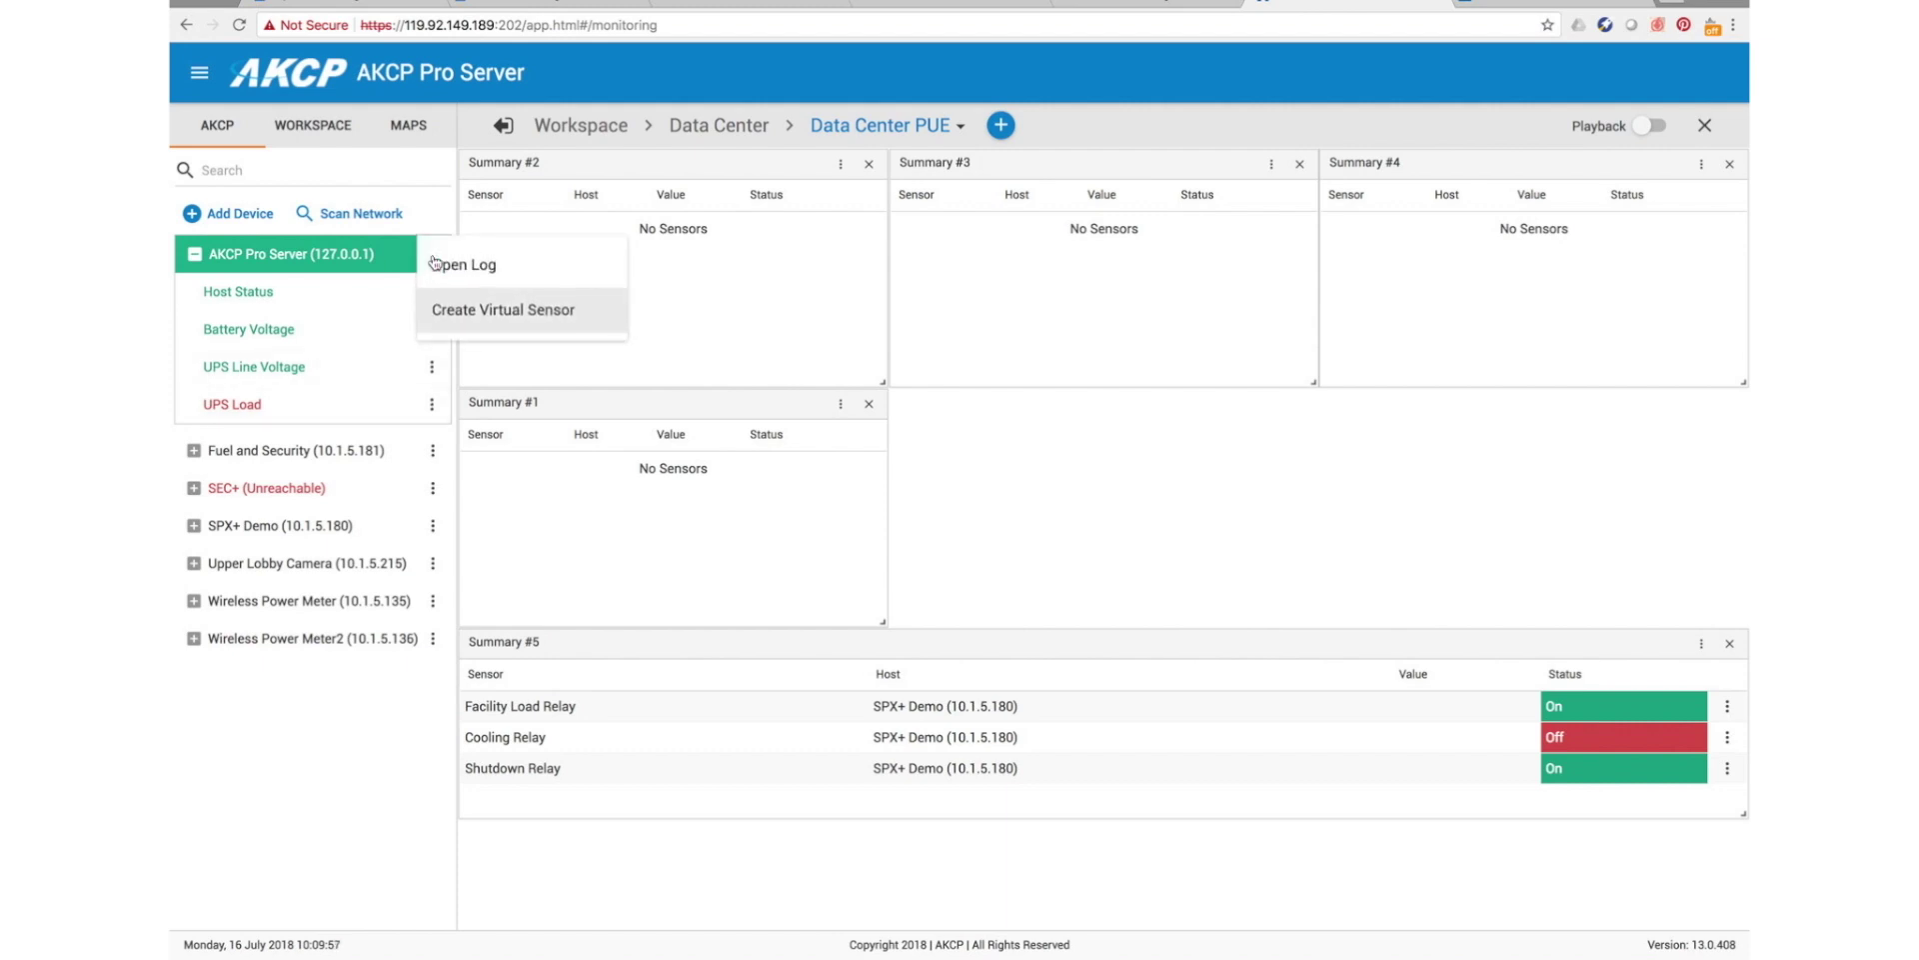
{"action": "left_click", "coordinate": [490, 309]}
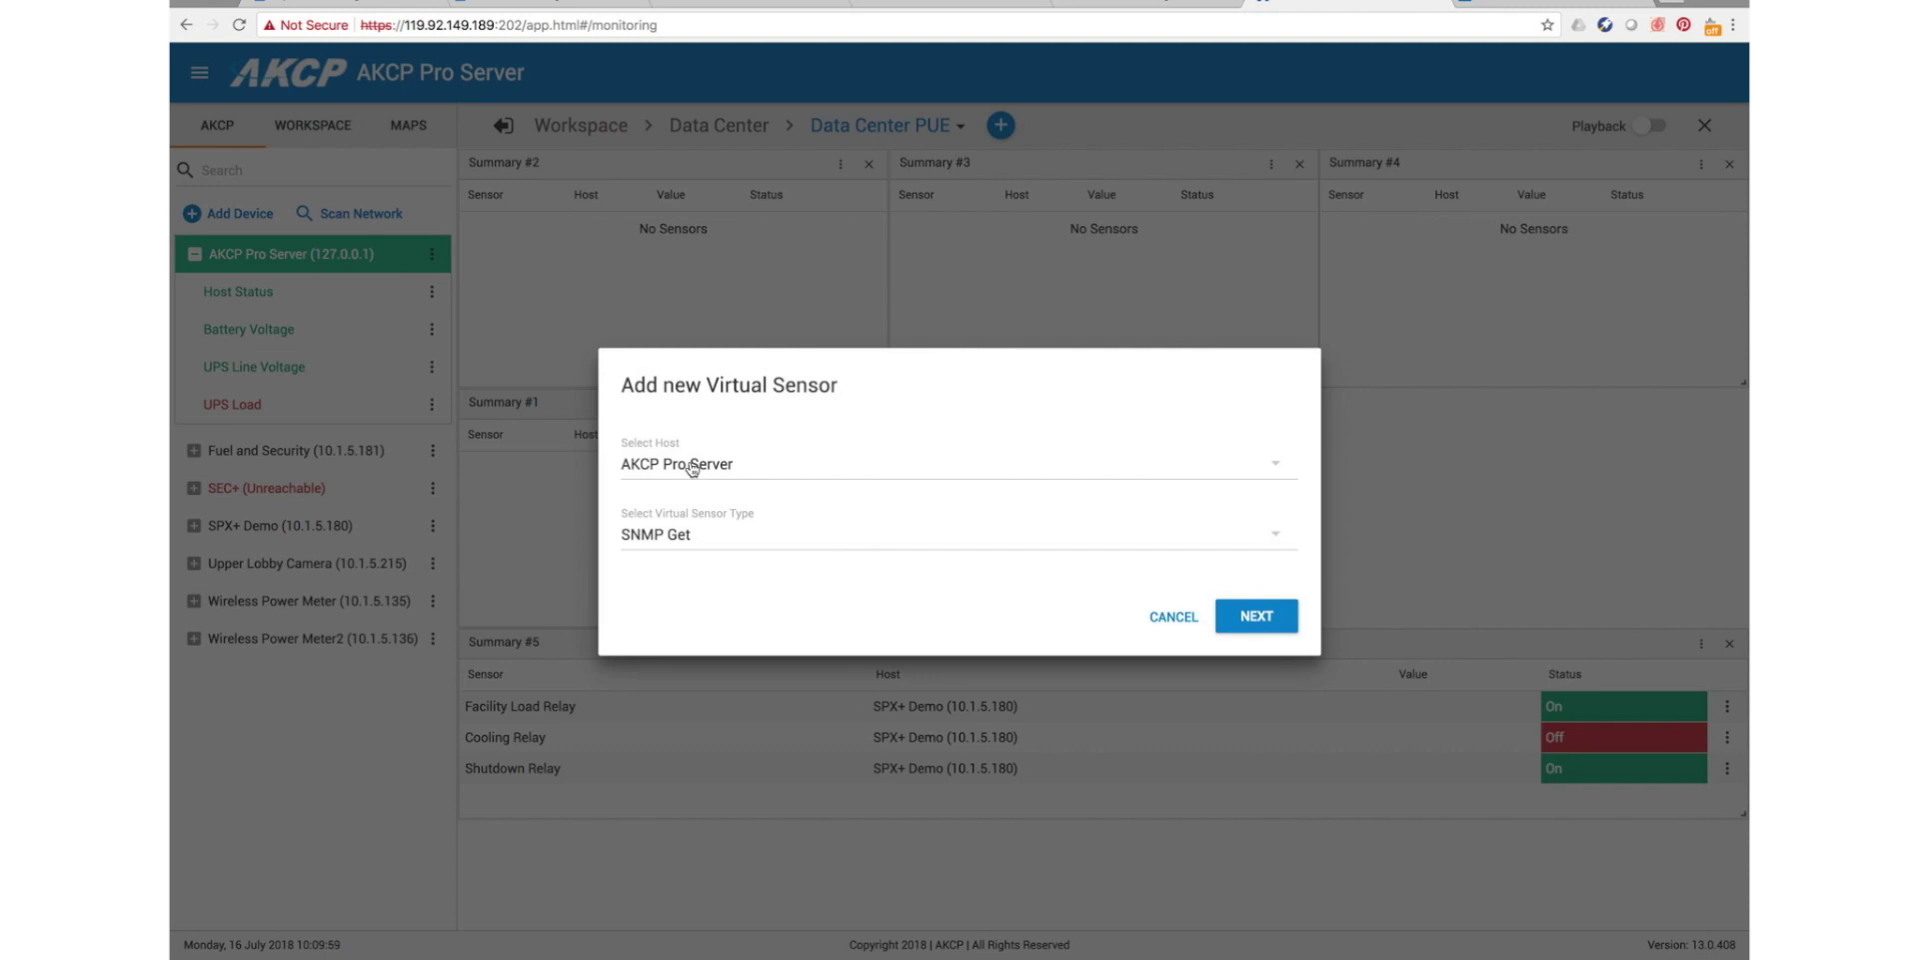
{"action": "left_click", "coordinate": [660, 536]}
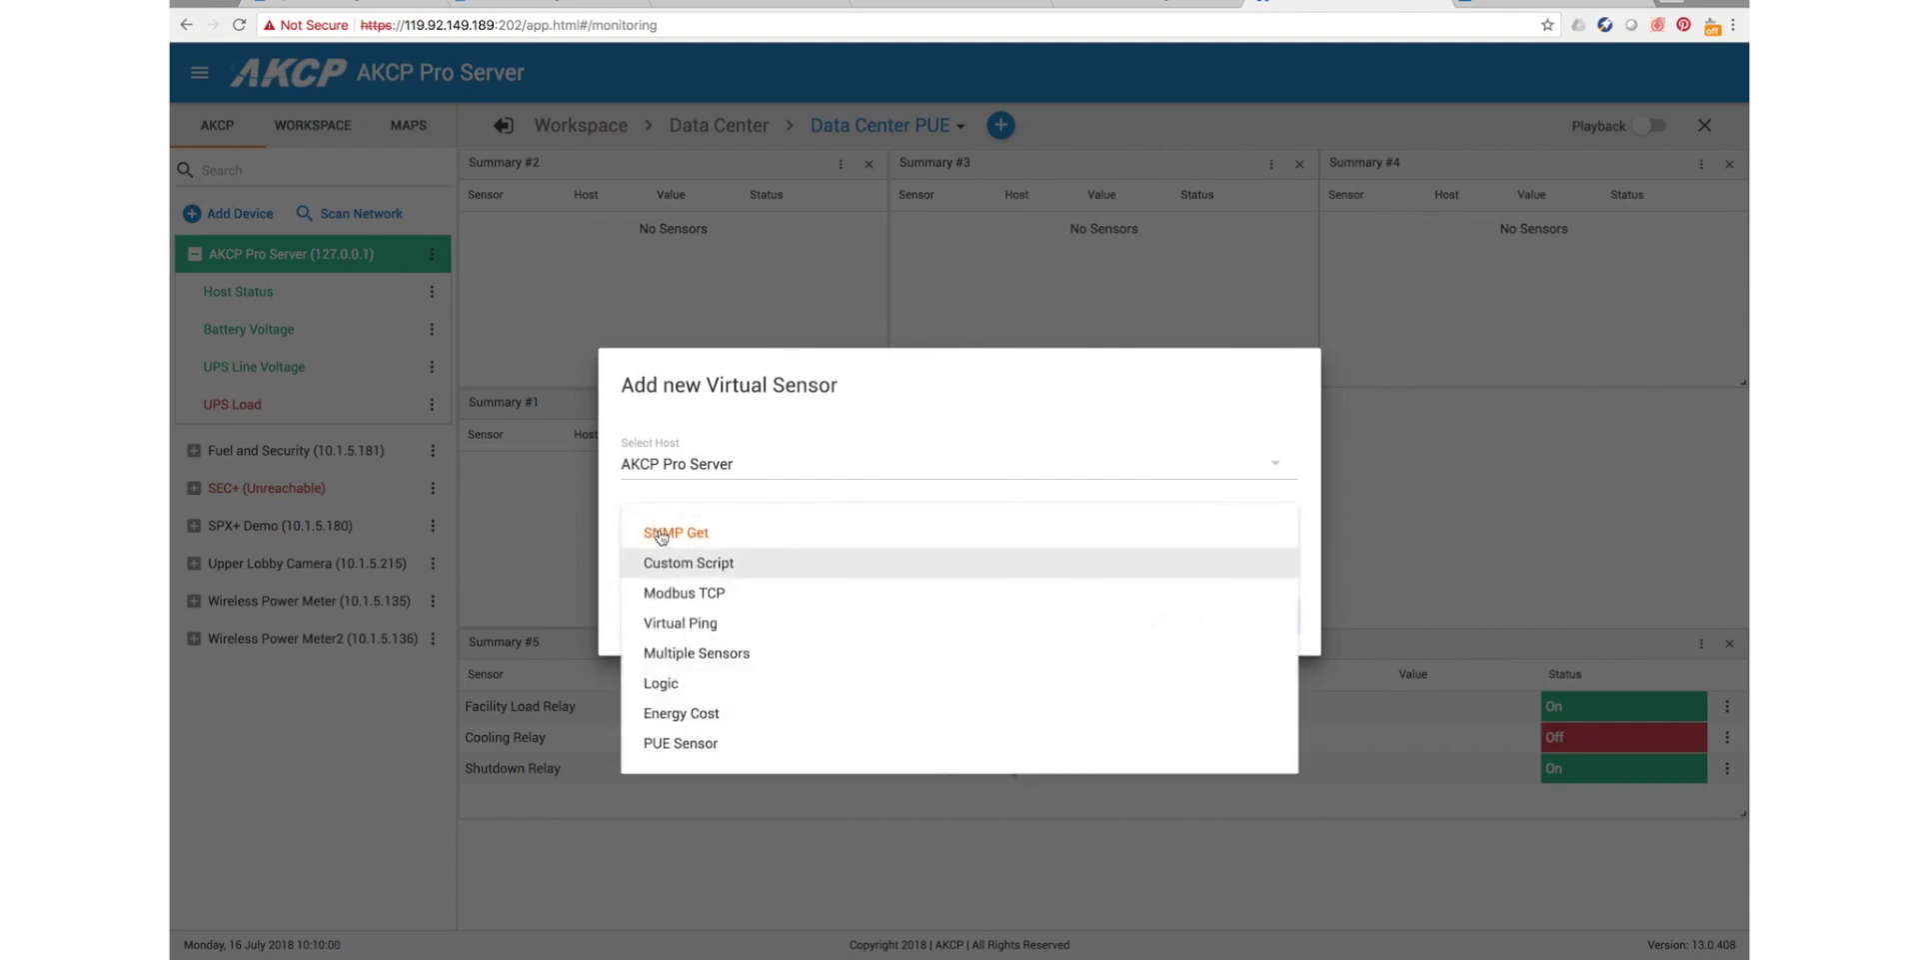
{"action": "left_click", "coordinate": [687, 744]}
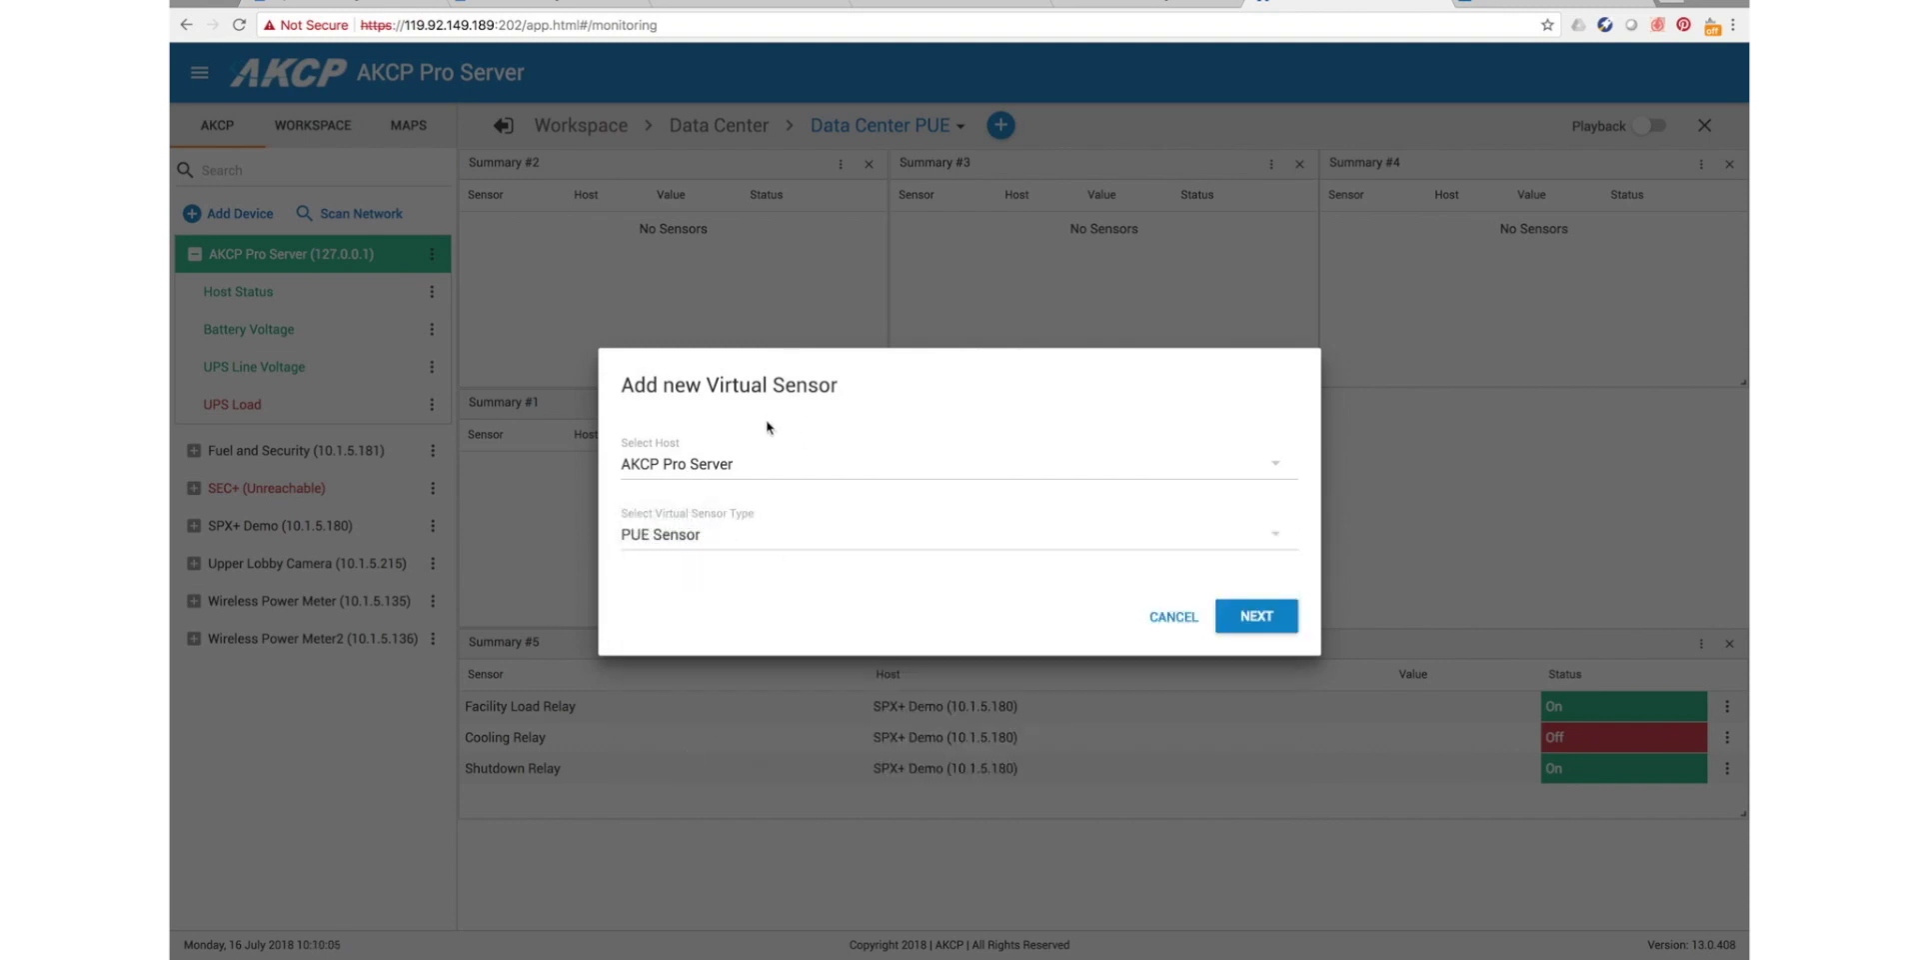
{"action": "left_click", "coordinate": [710, 470]}
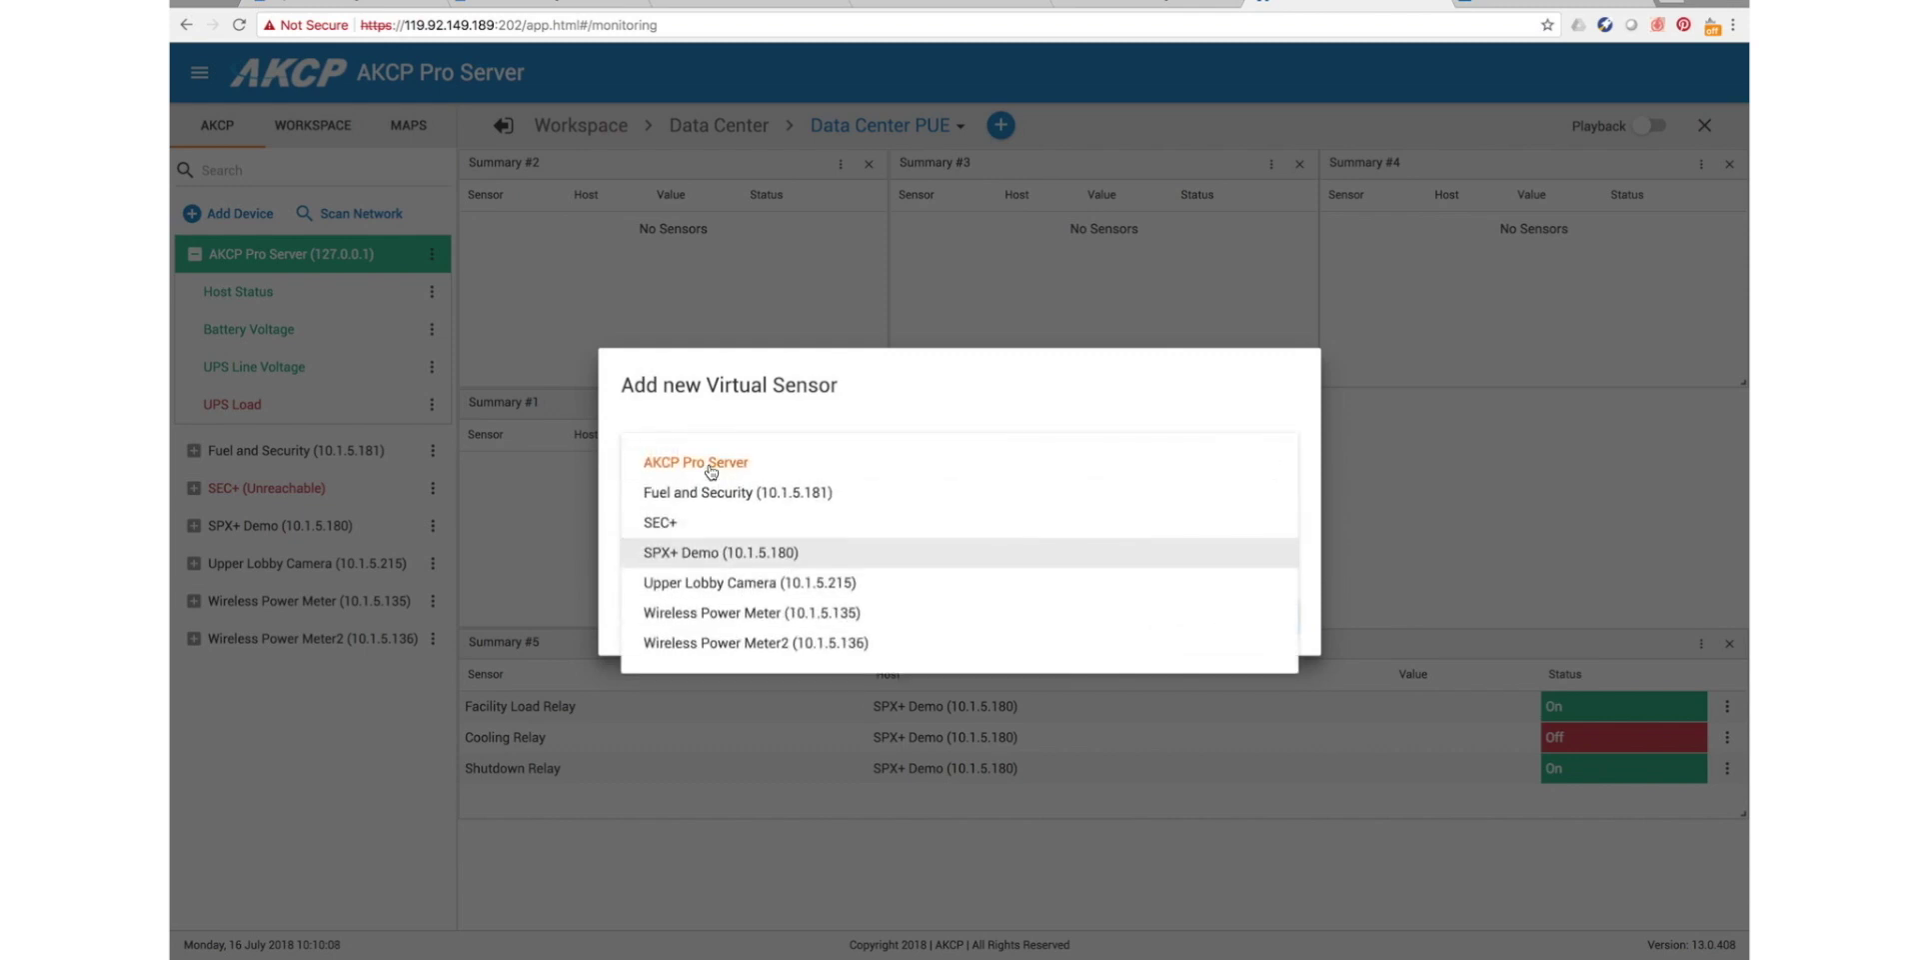
{"action": "left_click", "coordinate": [695, 465]}
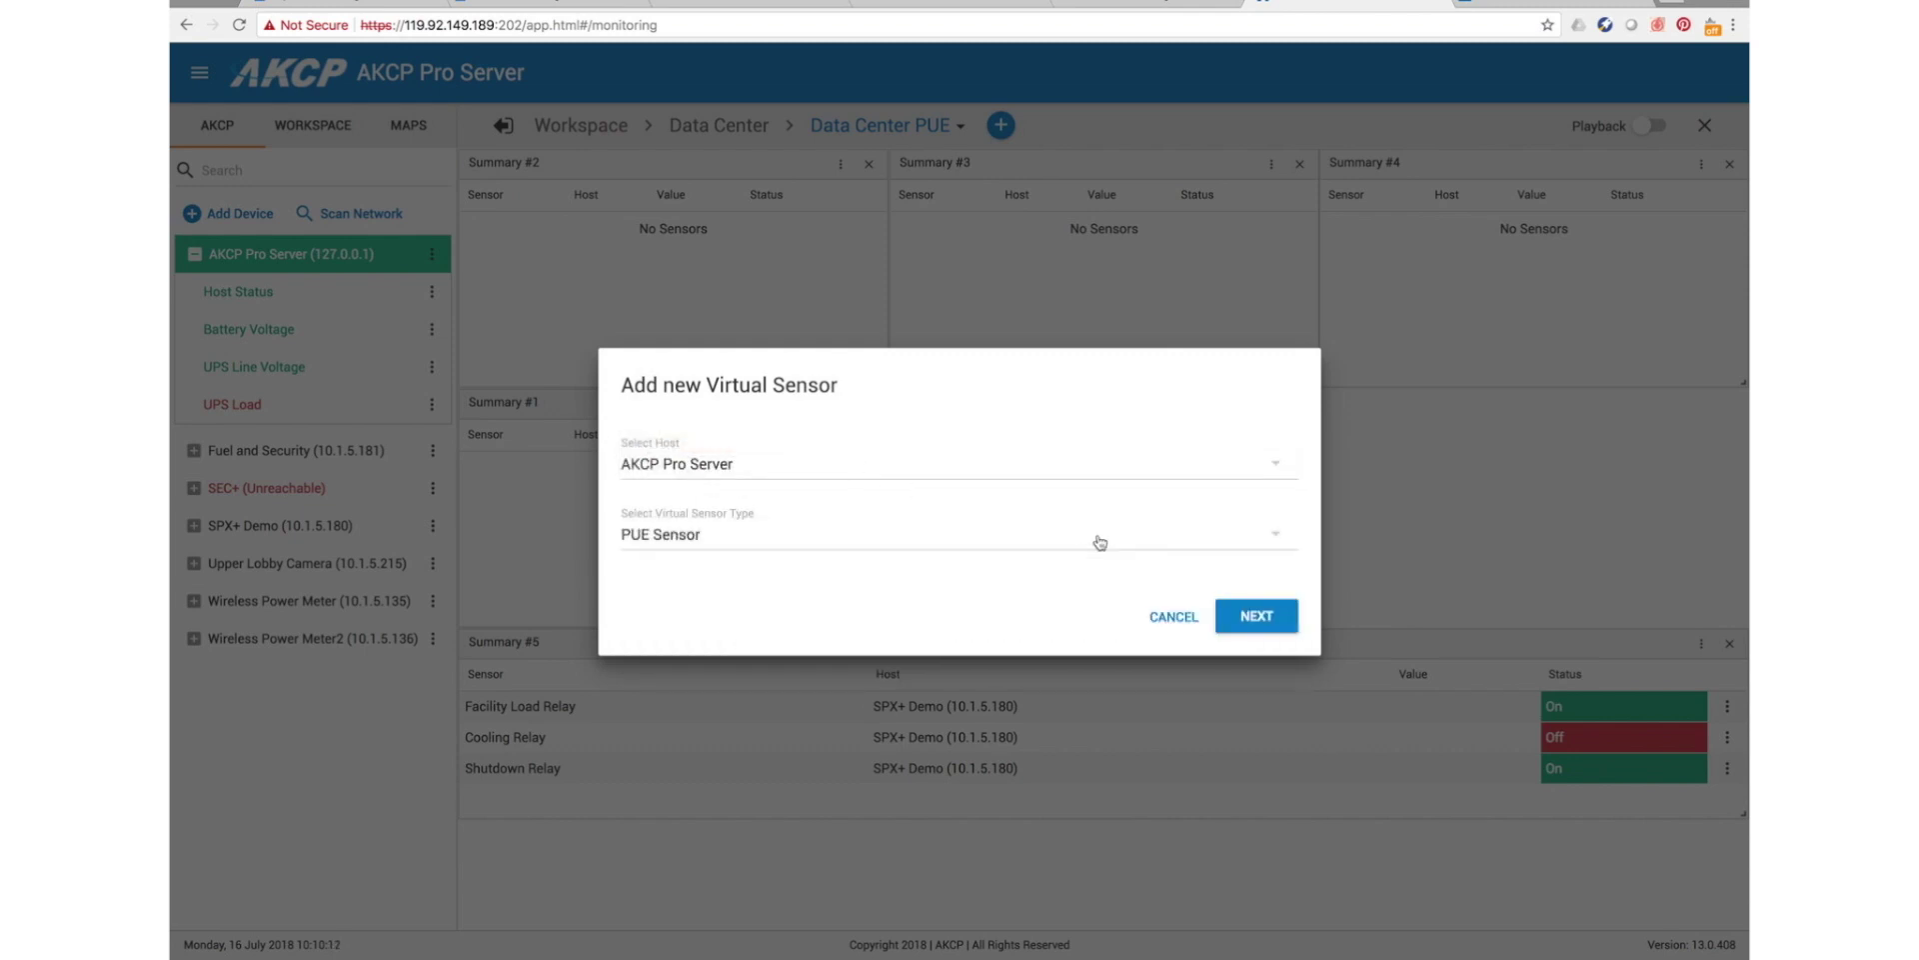
{"action": "left_click", "coordinate": [1261, 622]}
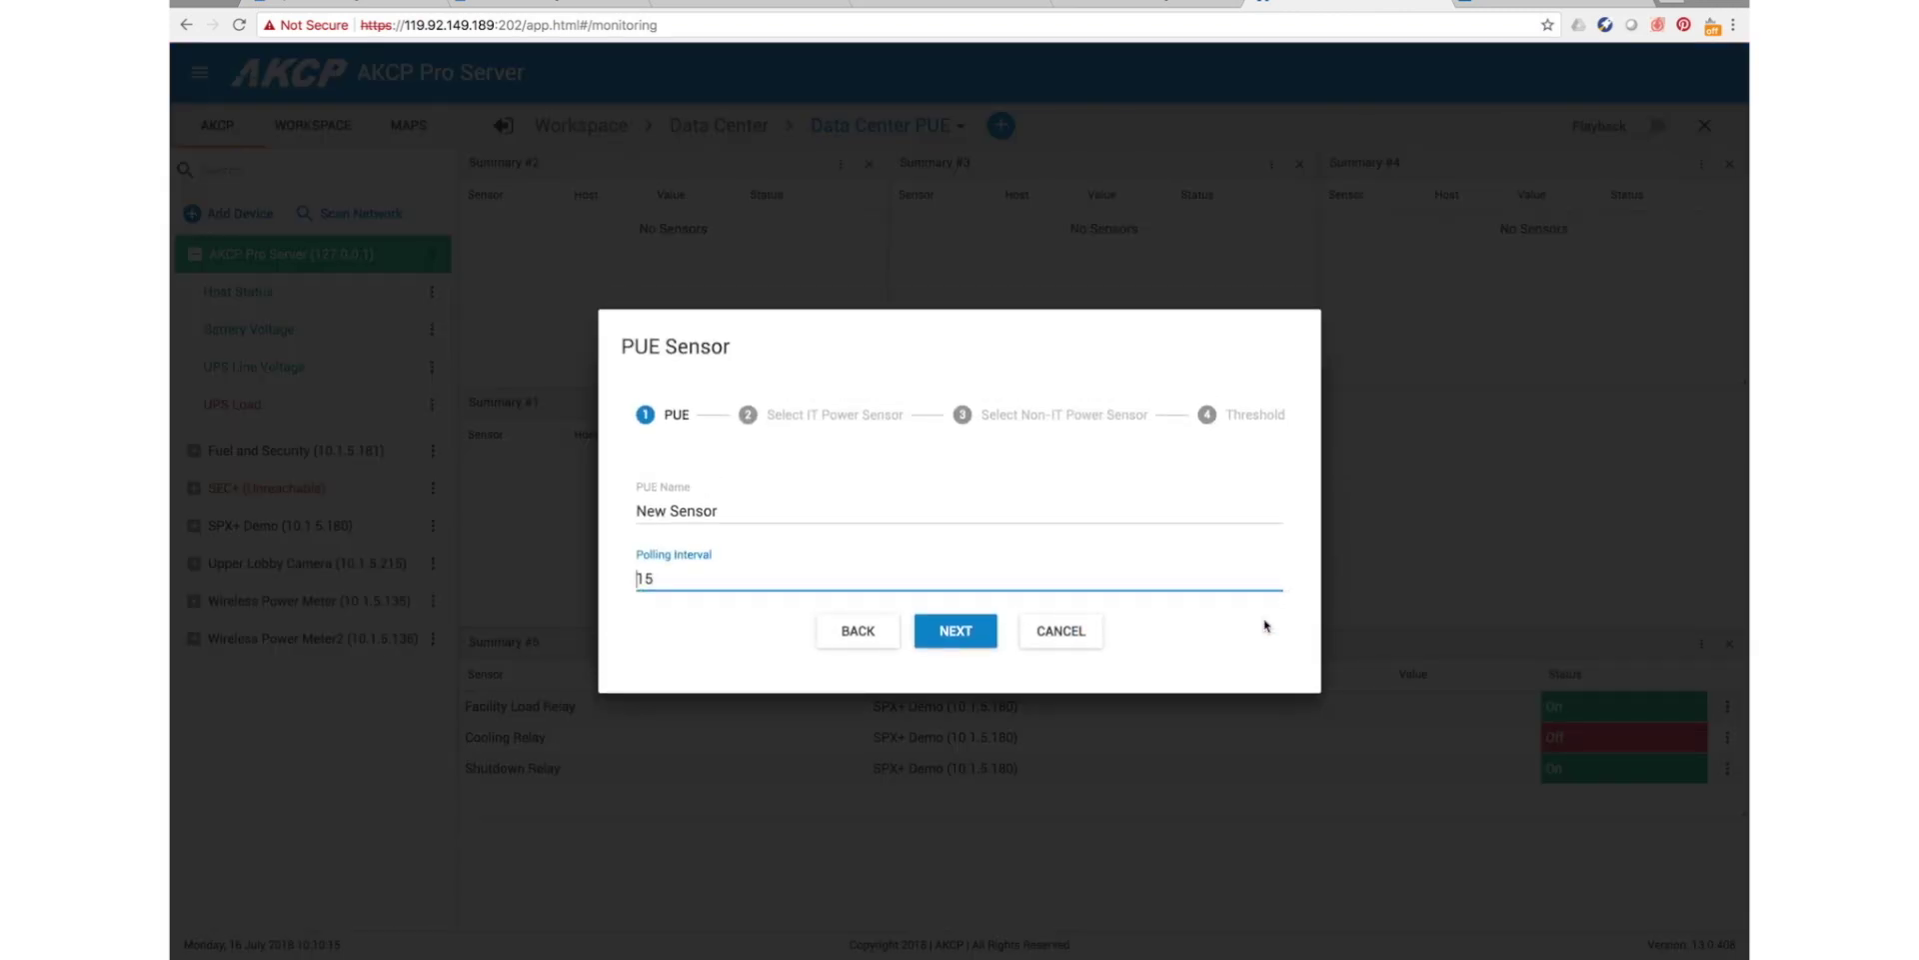
Replace the default sensor name with 'Data Center PUE', leaving polling interval at 15.
{"action": "left_click_drag", "start_coordinate": [720, 509], "coordinate": [613, 514]}
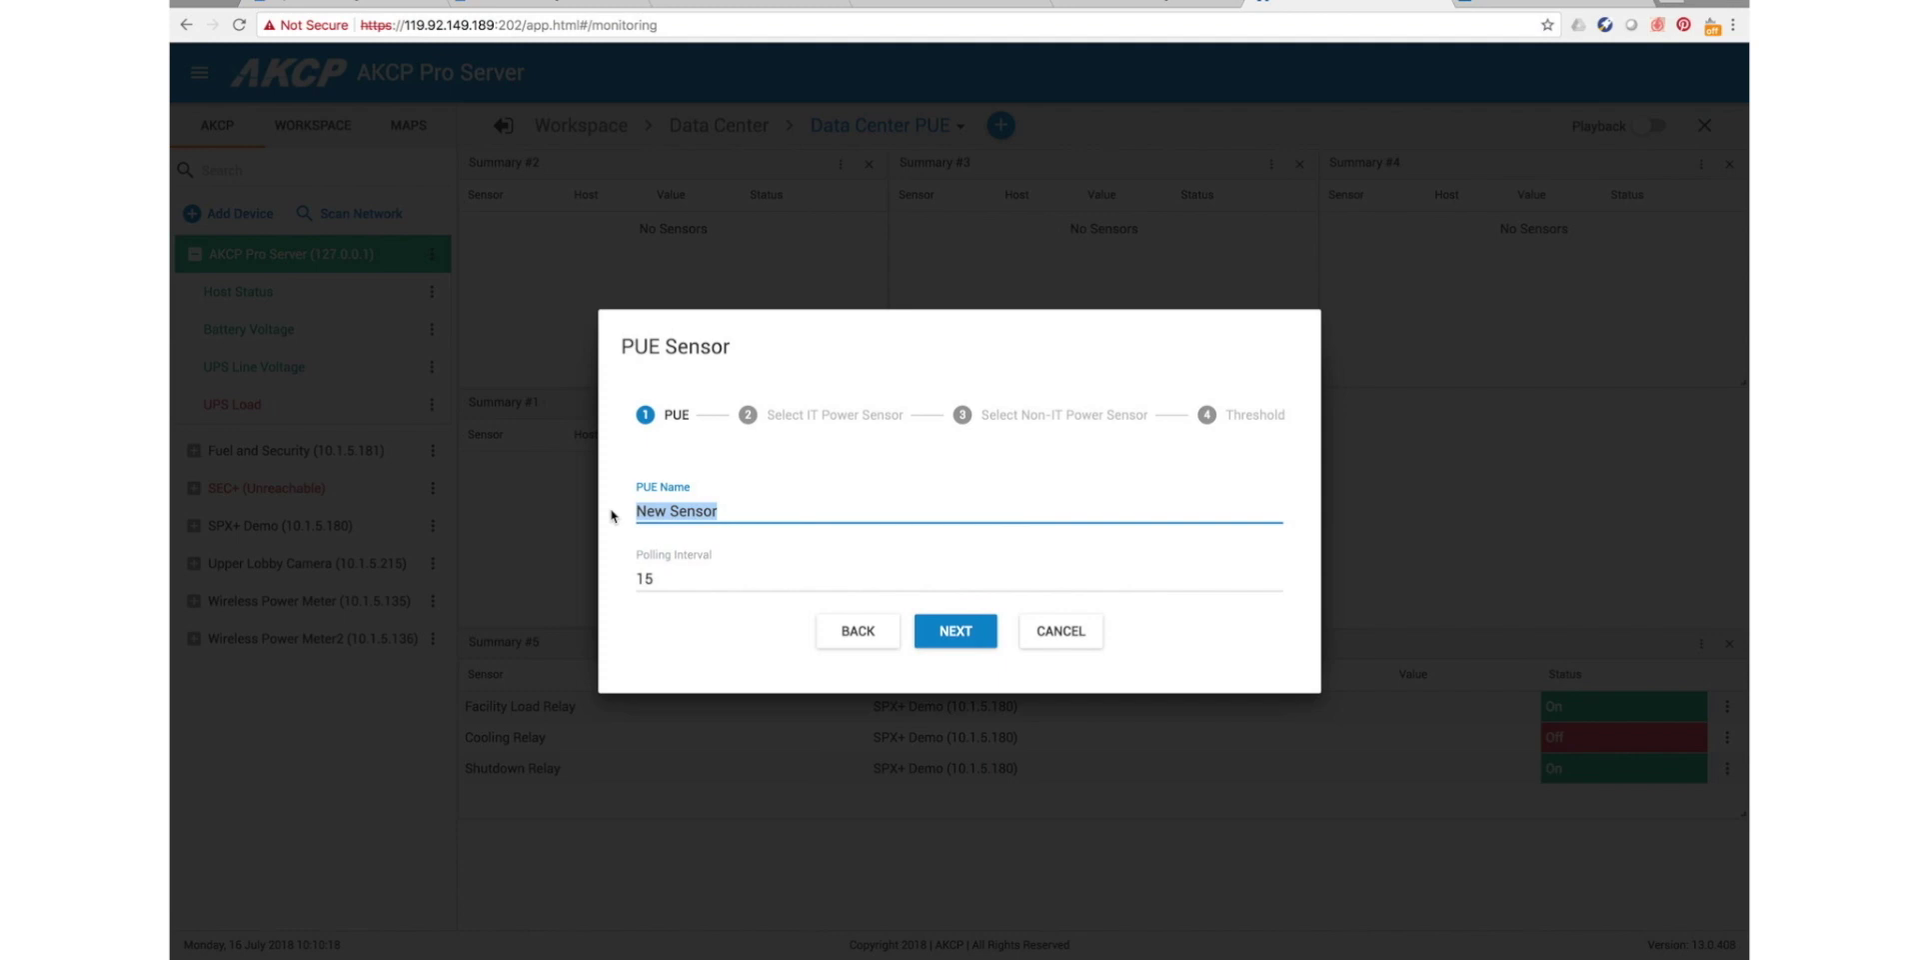
{"action": "type", "text": "Da"}
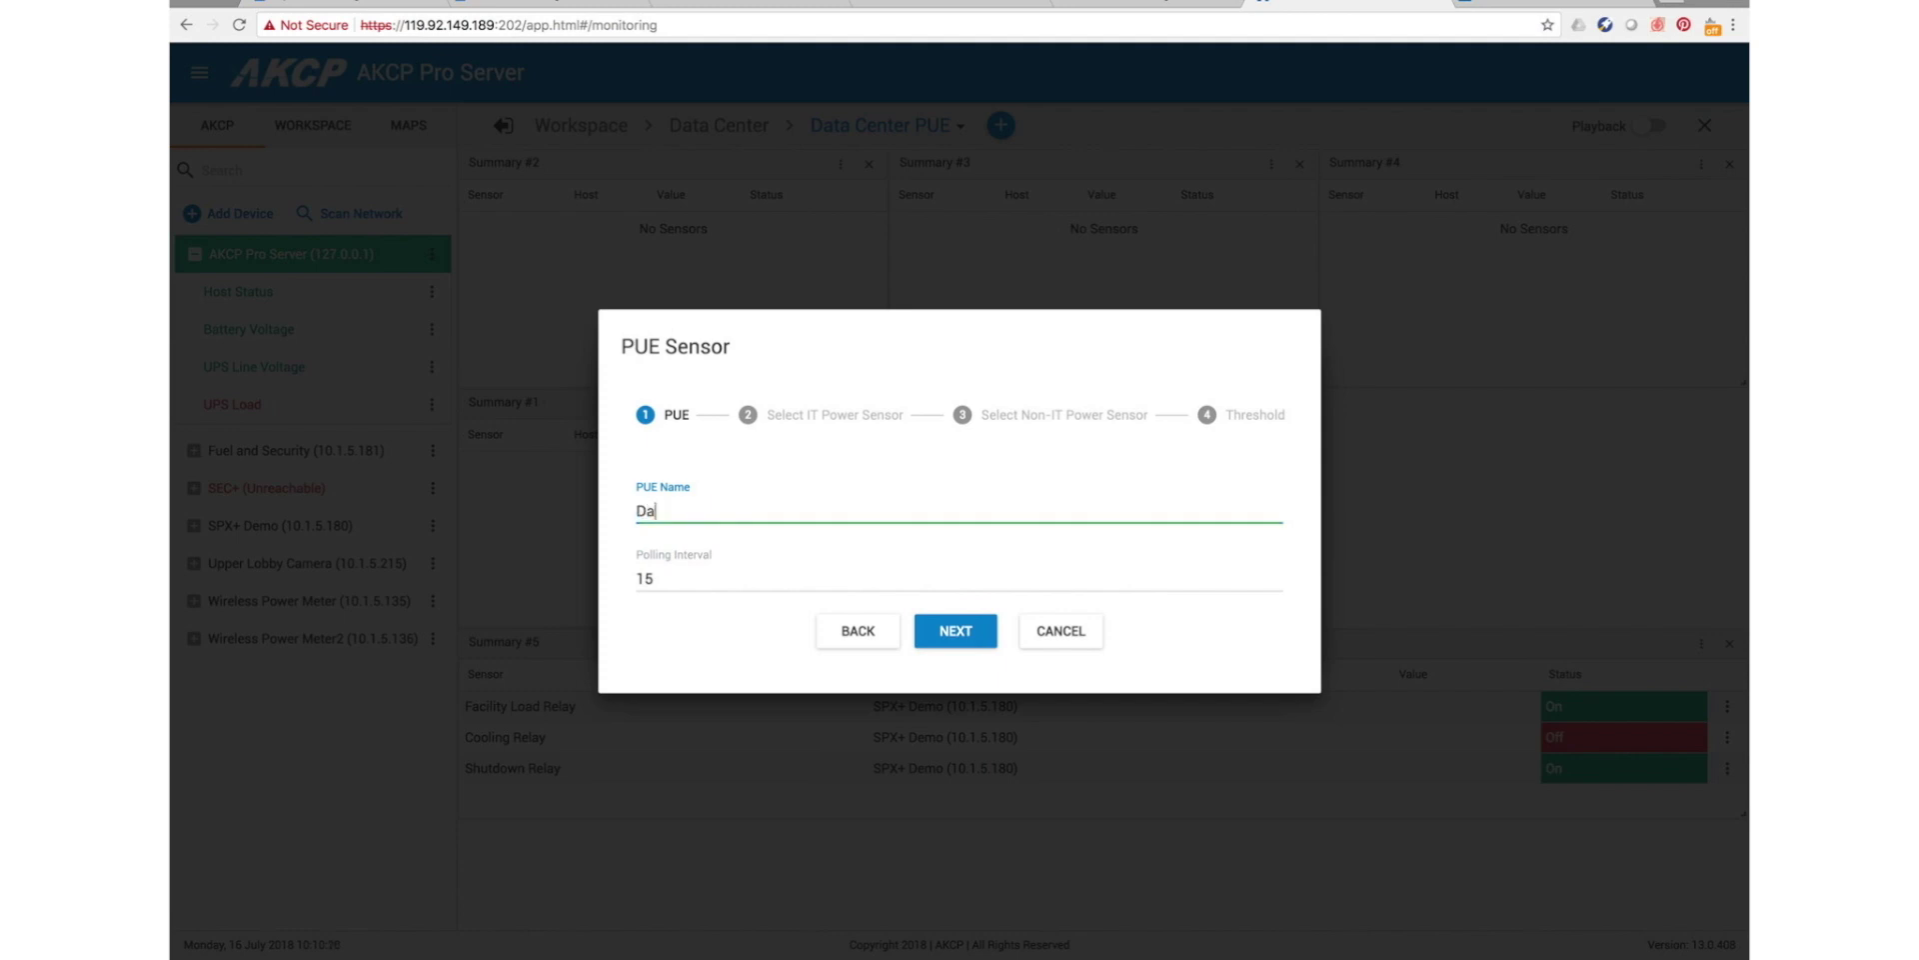
{"action": "type", "text": "ta Center PUE"}
{"action": "left_click", "coordinate": [665, 594]}
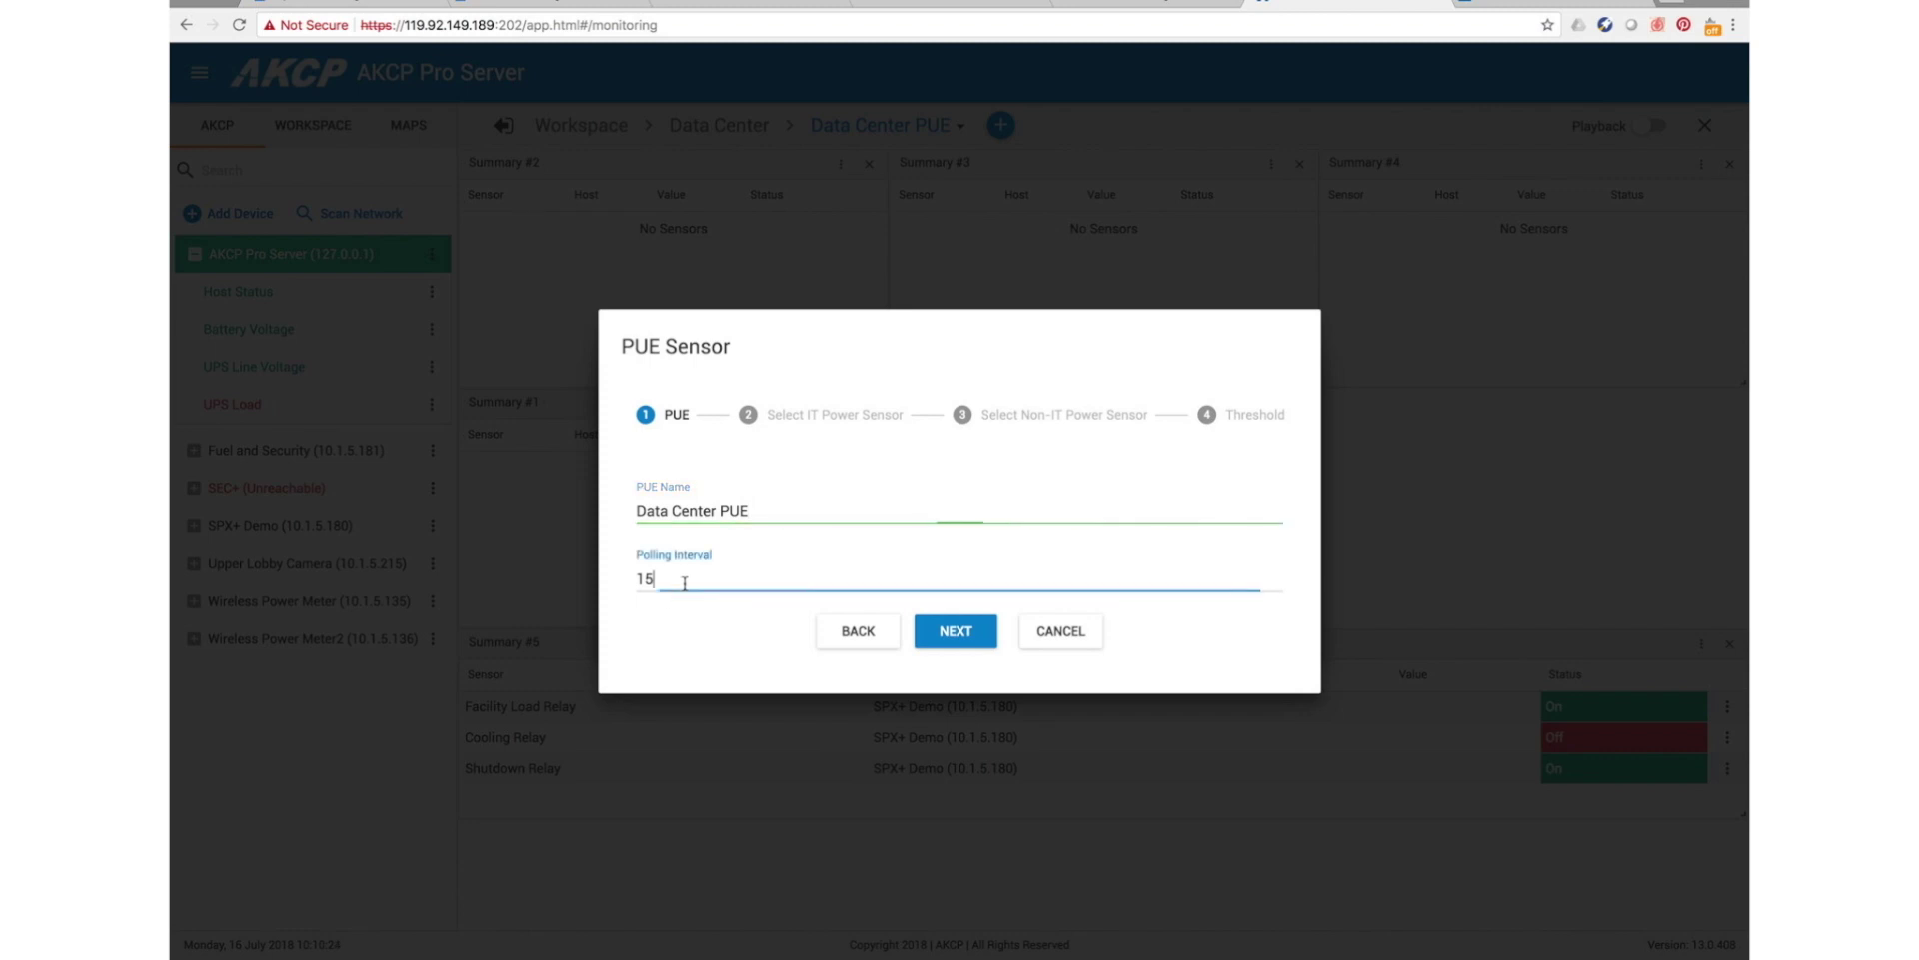
Tick Active Power - Server 01, 02, 03, 04 and 05 as the IT power sensors.
{"action": "left_click", "coordinate": [949, 633]}
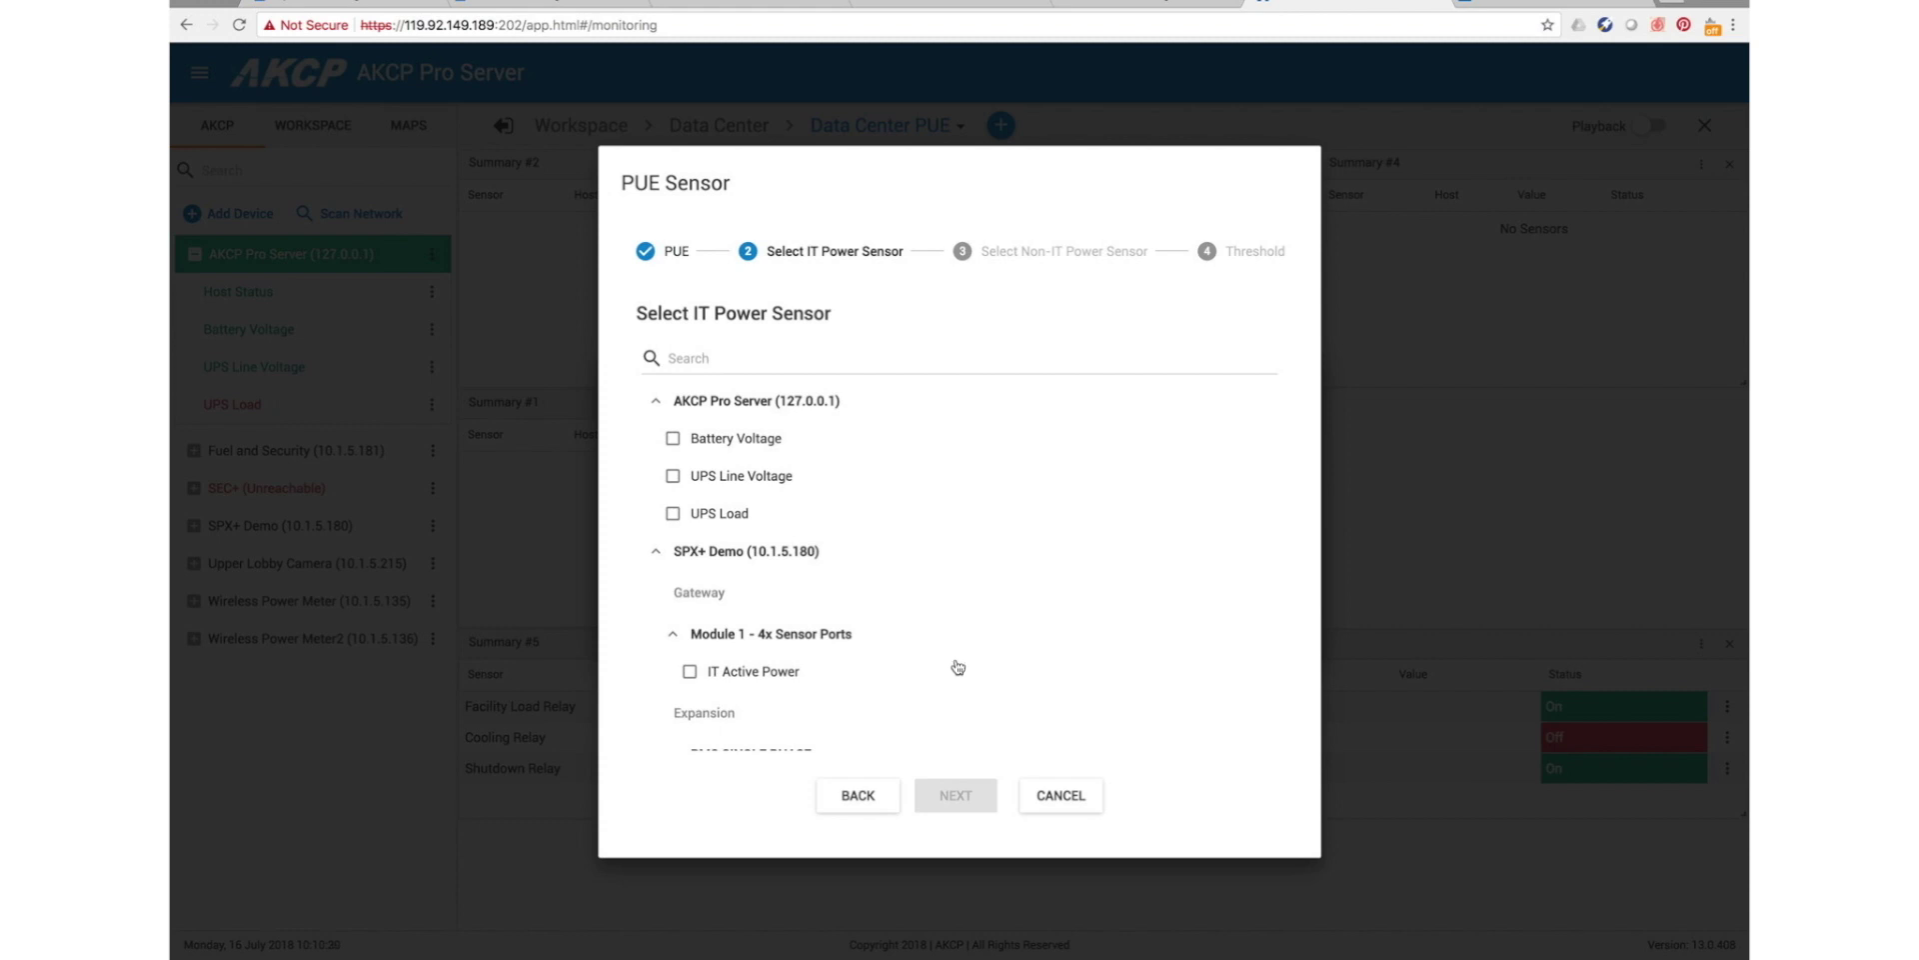
{"action": "scroll", "coordinate": [1004, 615], "scroll_direction": "down", "scroll_amount": 5}
{"action": "scroll", "coordinate": [1004, 615], "scroll_direction": "down", "scroll_amount": 3}
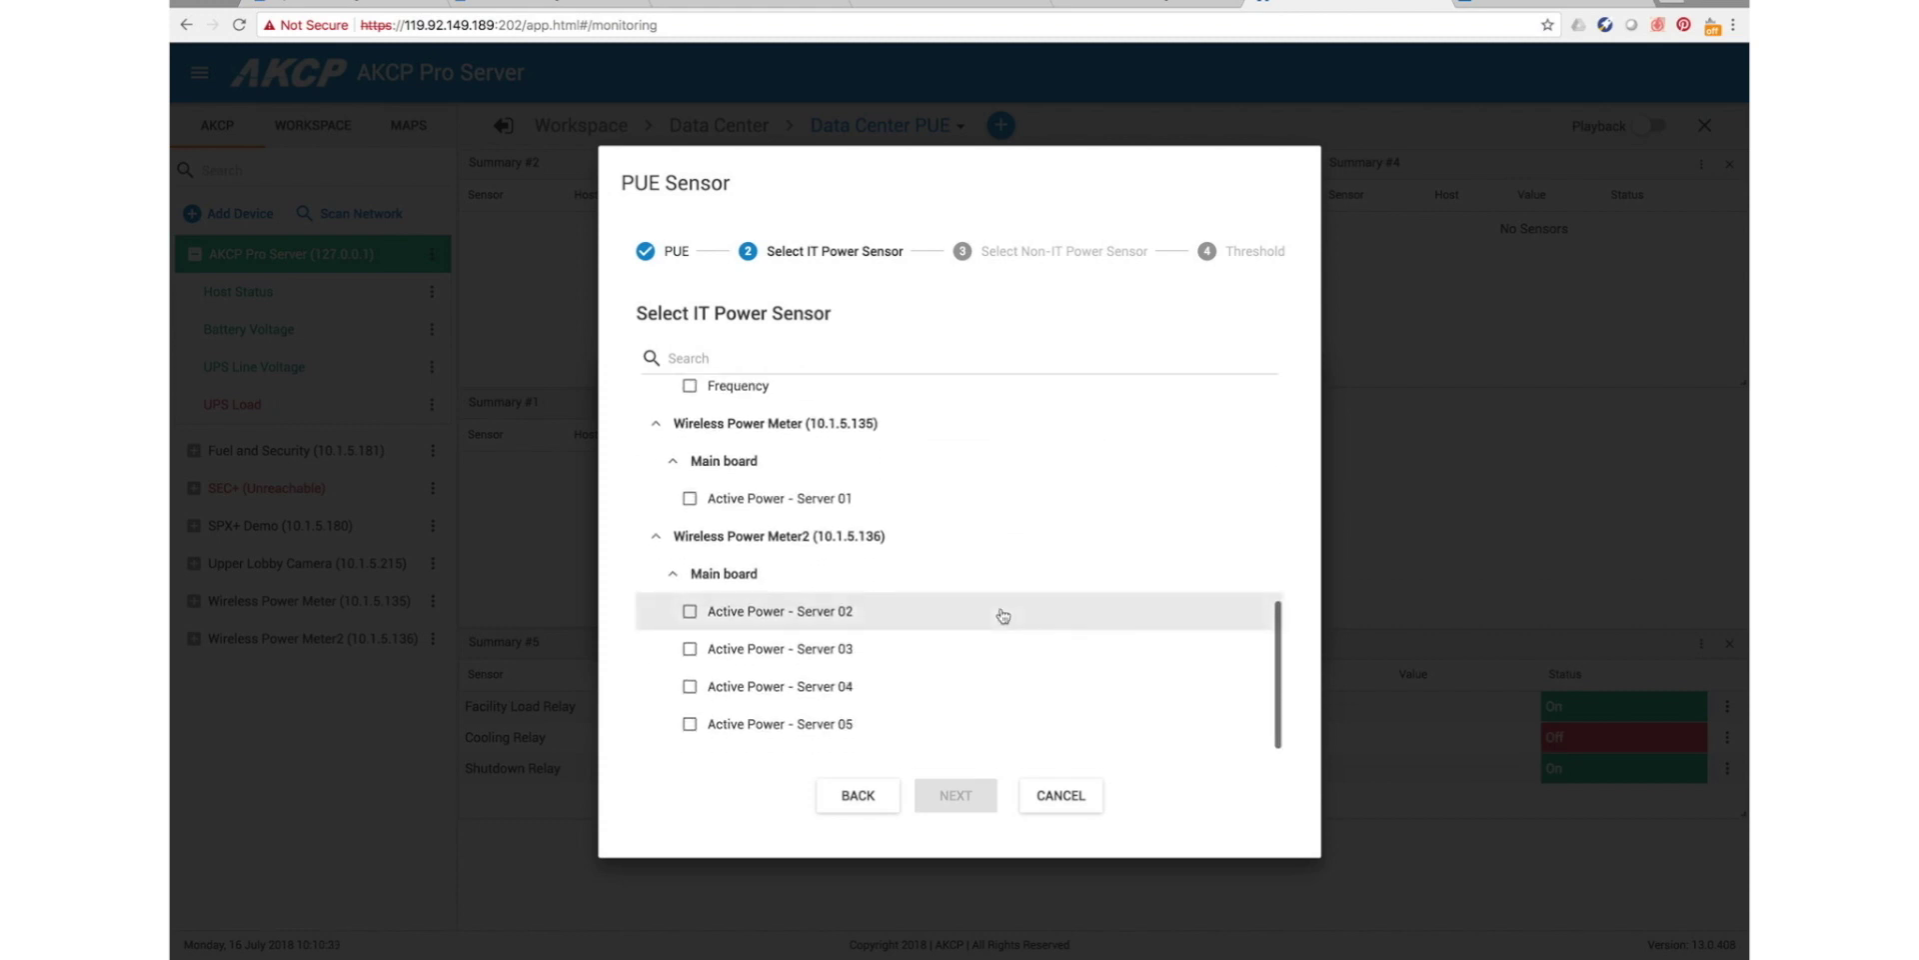
{"action": "left_click", "coordinate": [689, 613]}
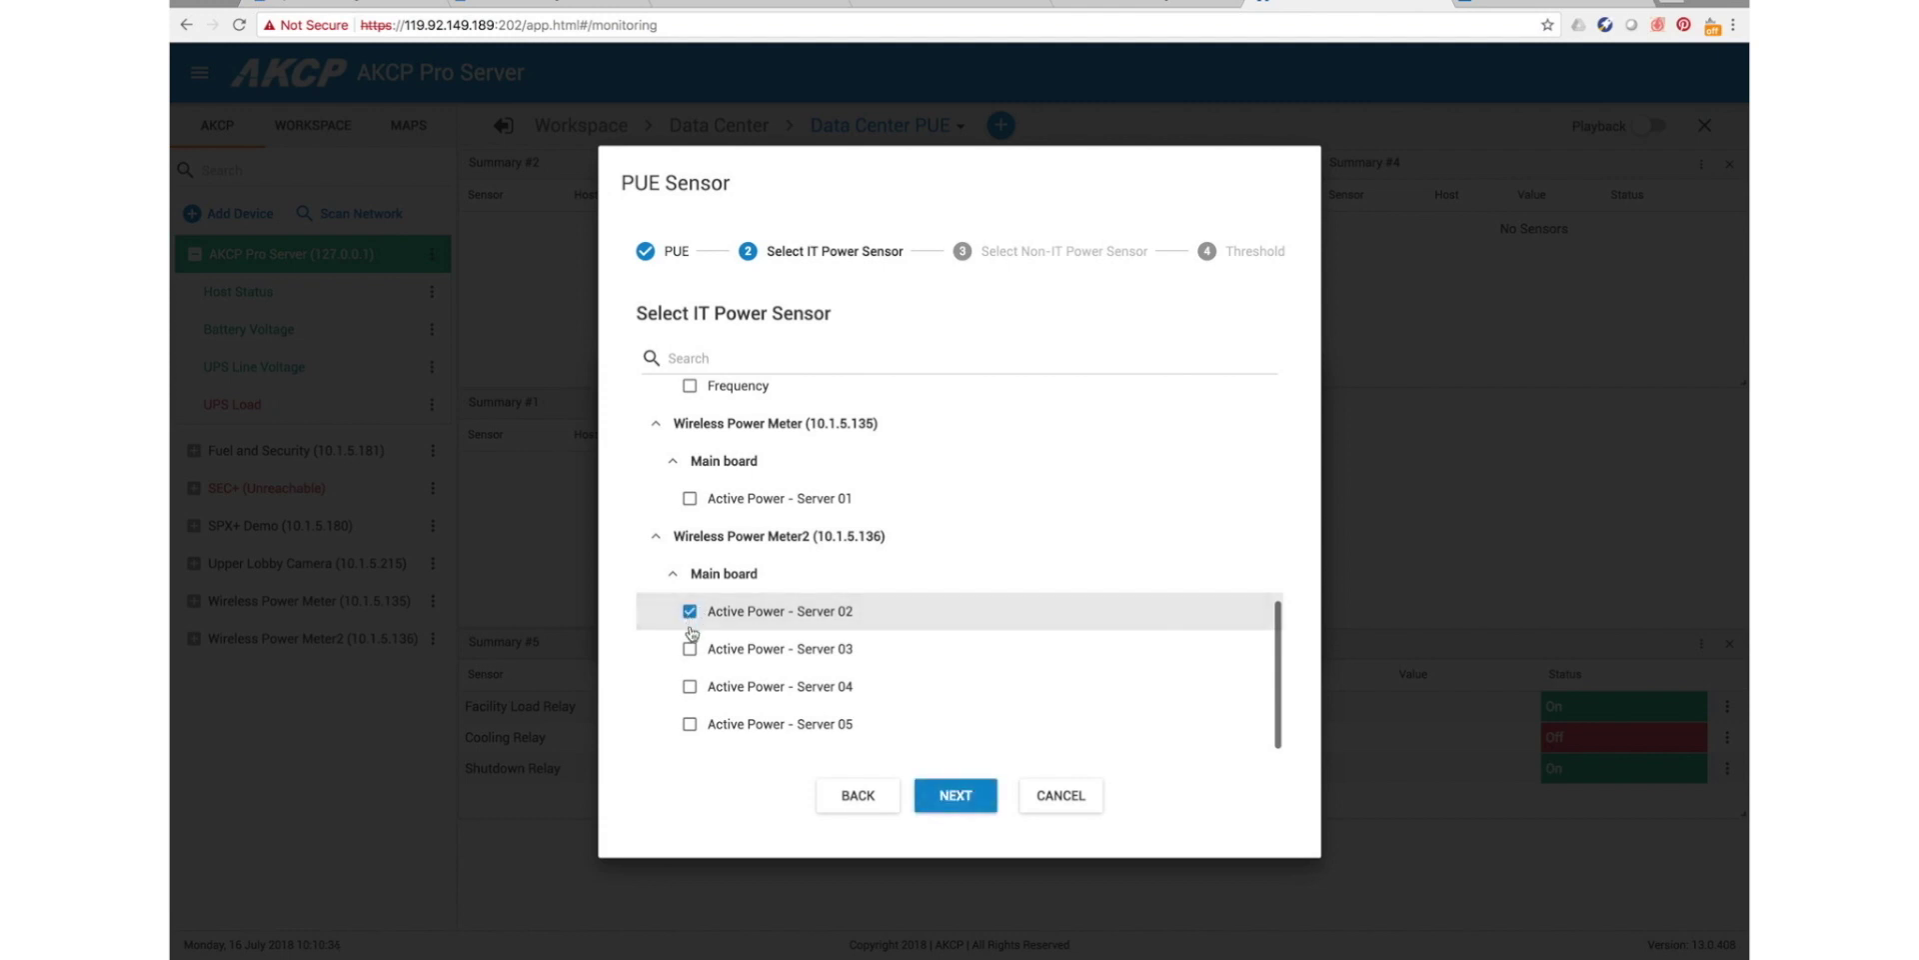
{"action": "left_click", "coordinate": [689, 614]}
{"action": "left_click", "coordinate": [688, 724]}
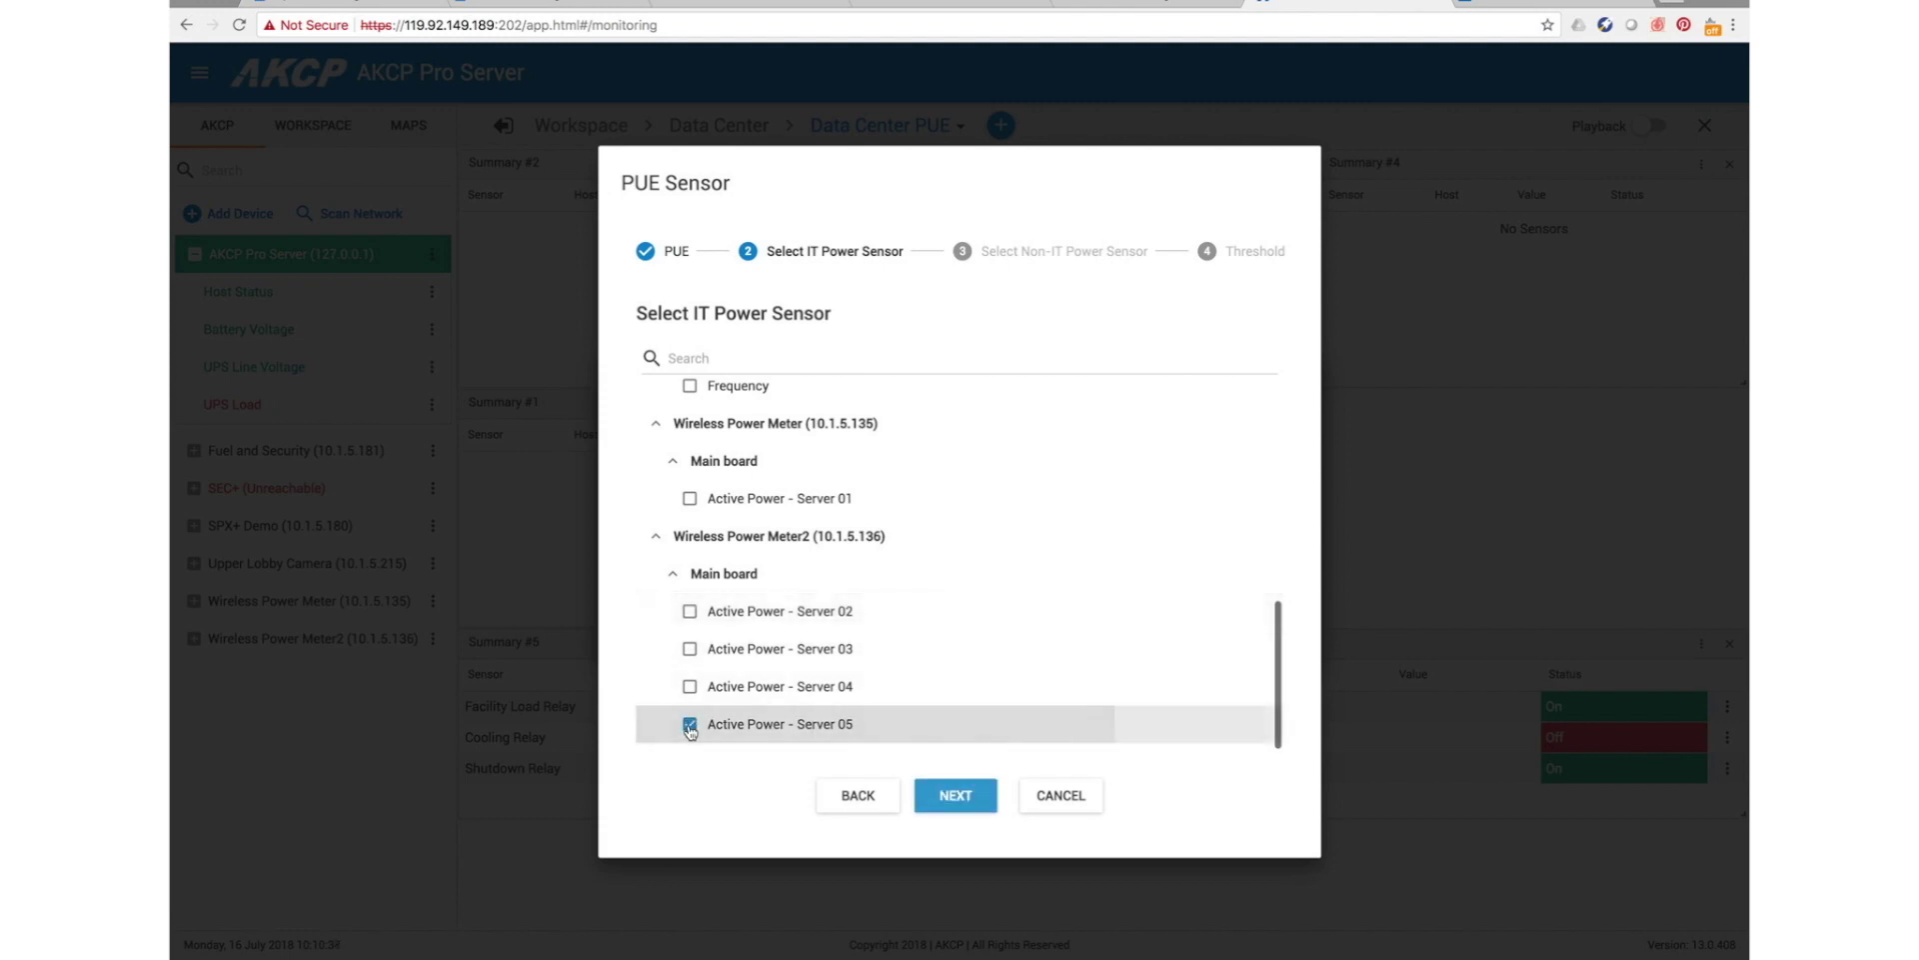
{"action": "left_click", "coordinate": [690, 686]}
{"action": "left_click", "coordinate": [690, 648]}
{"action": "left_click", "coordinate": [690, 611]}
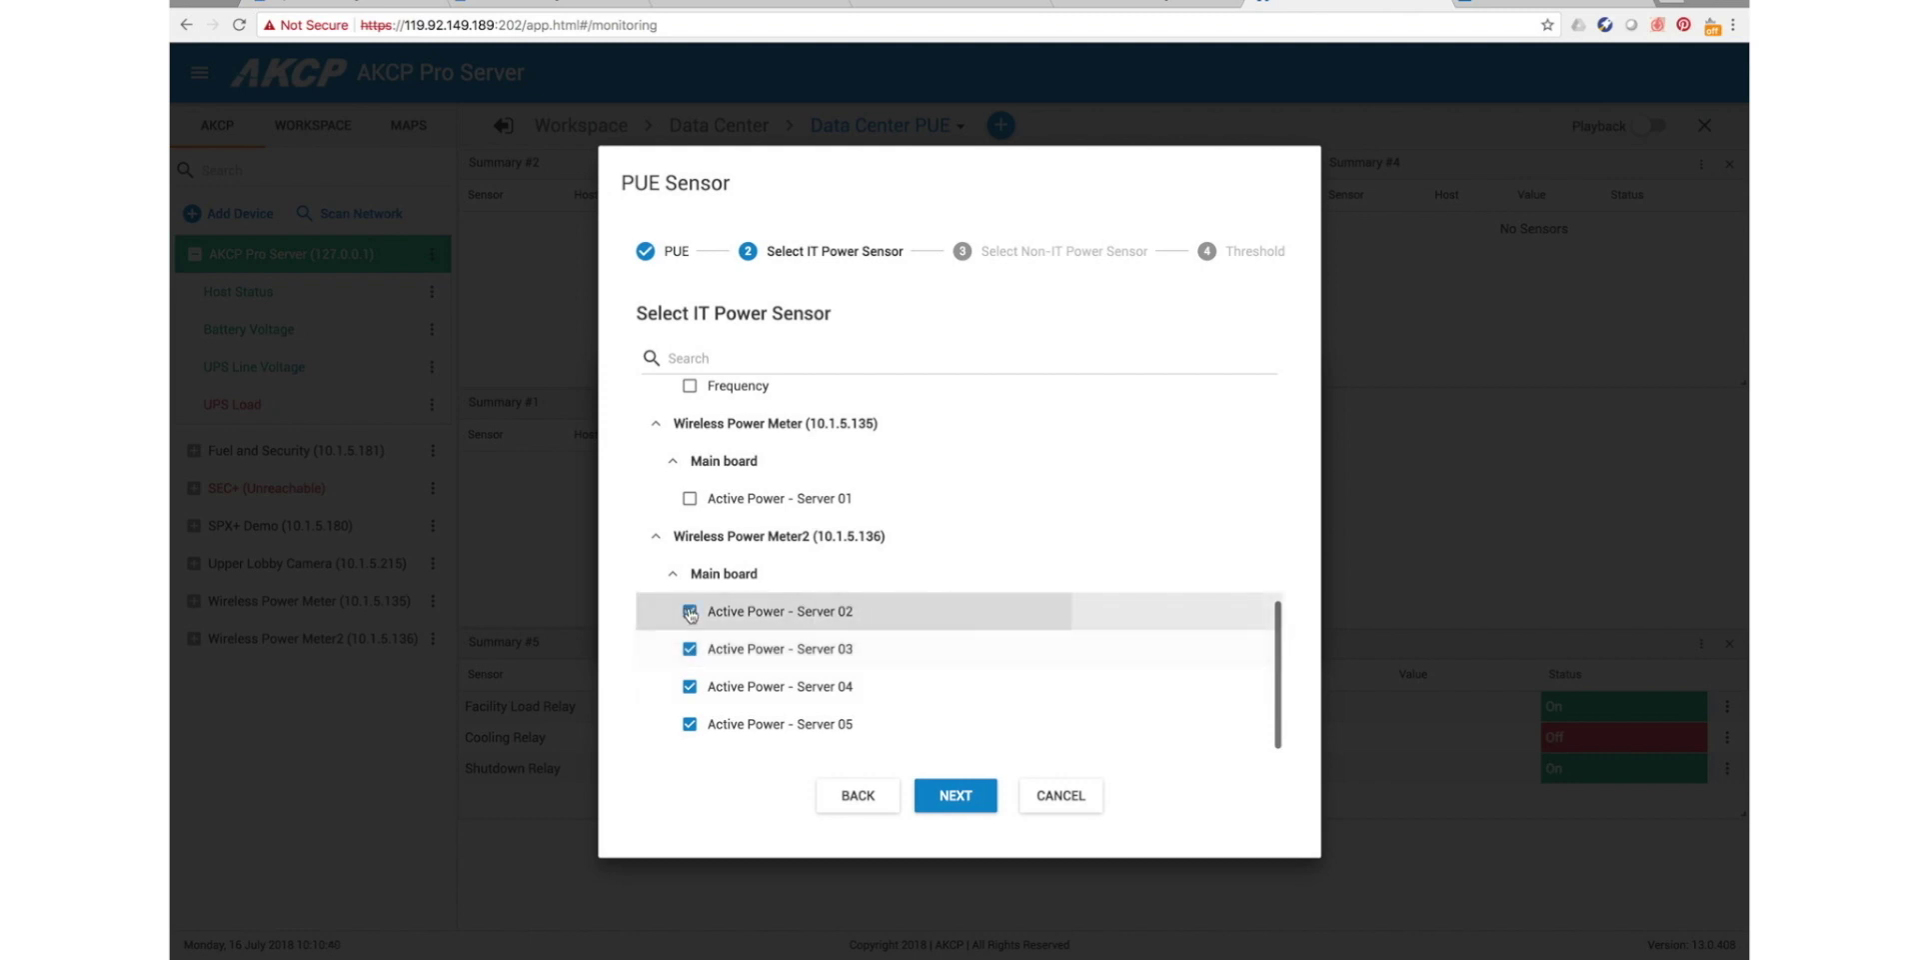
{"action": "left_click", "coordinate": [688, 498]}
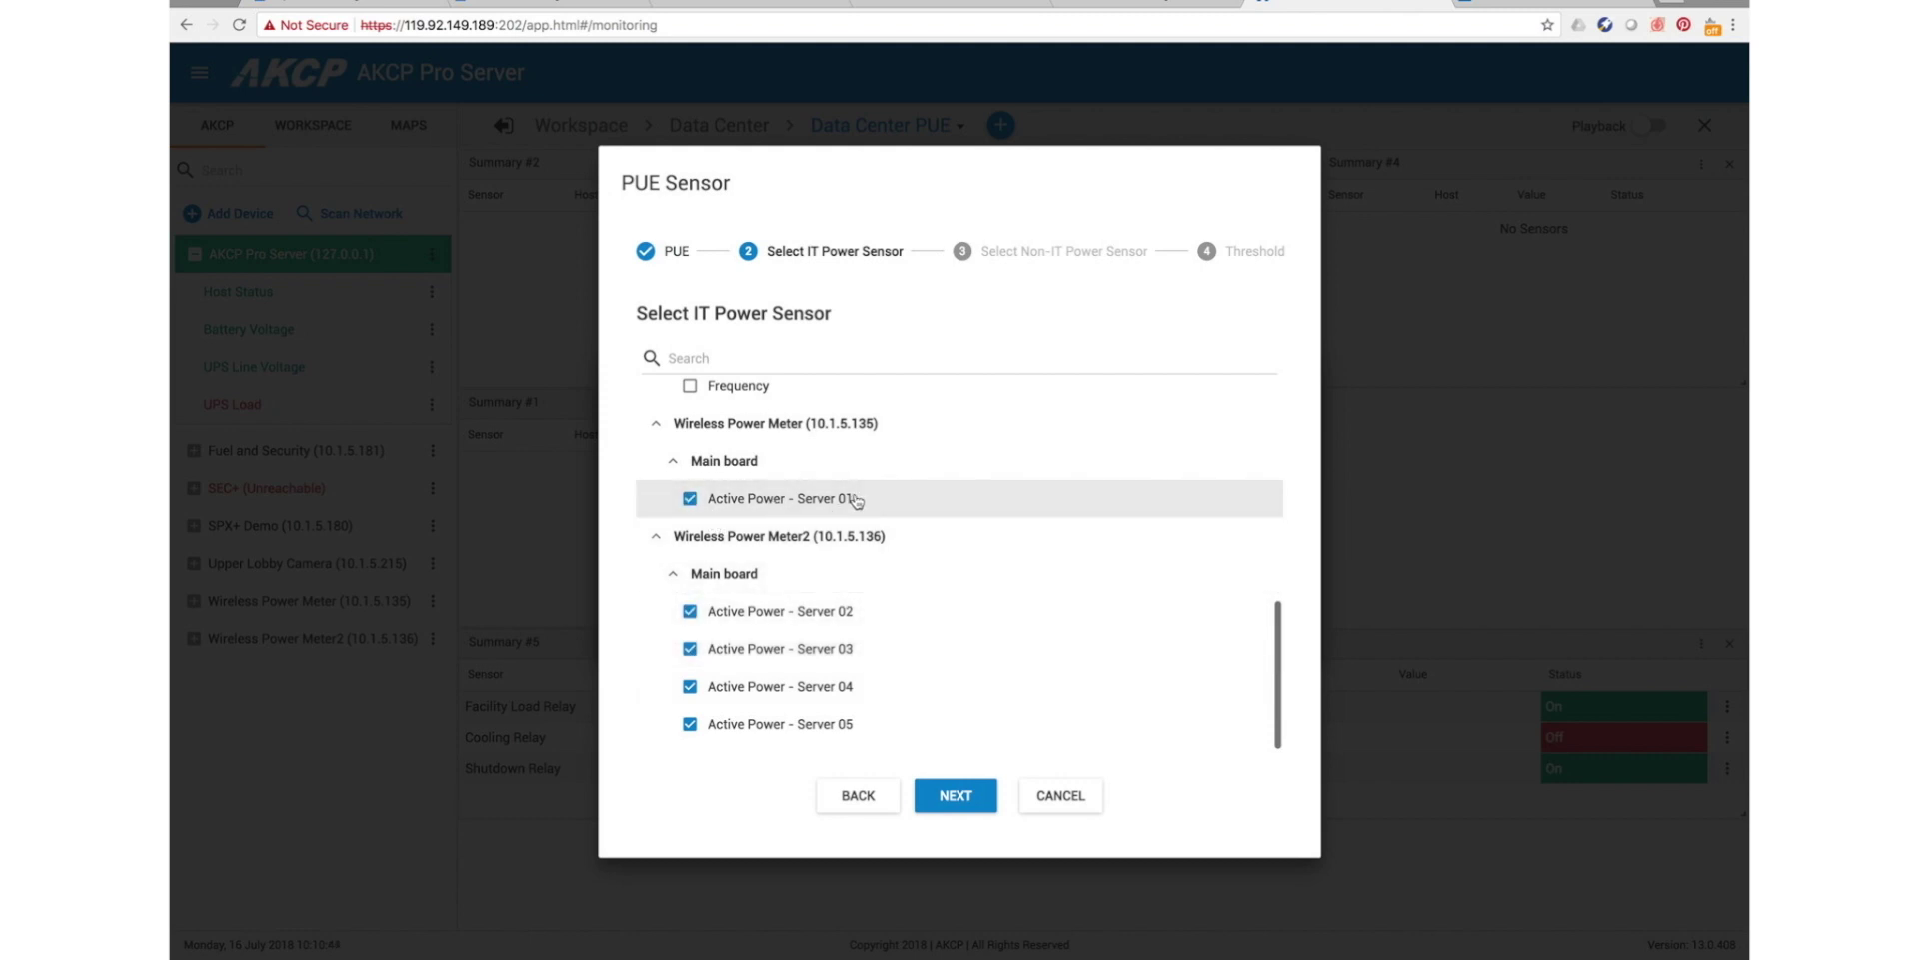
Choose Phase 1 Active Power under PMS SINGLE PHASE as the non-IT power sensor.
{"action": "left_click", "coordinate": [973, 806]}
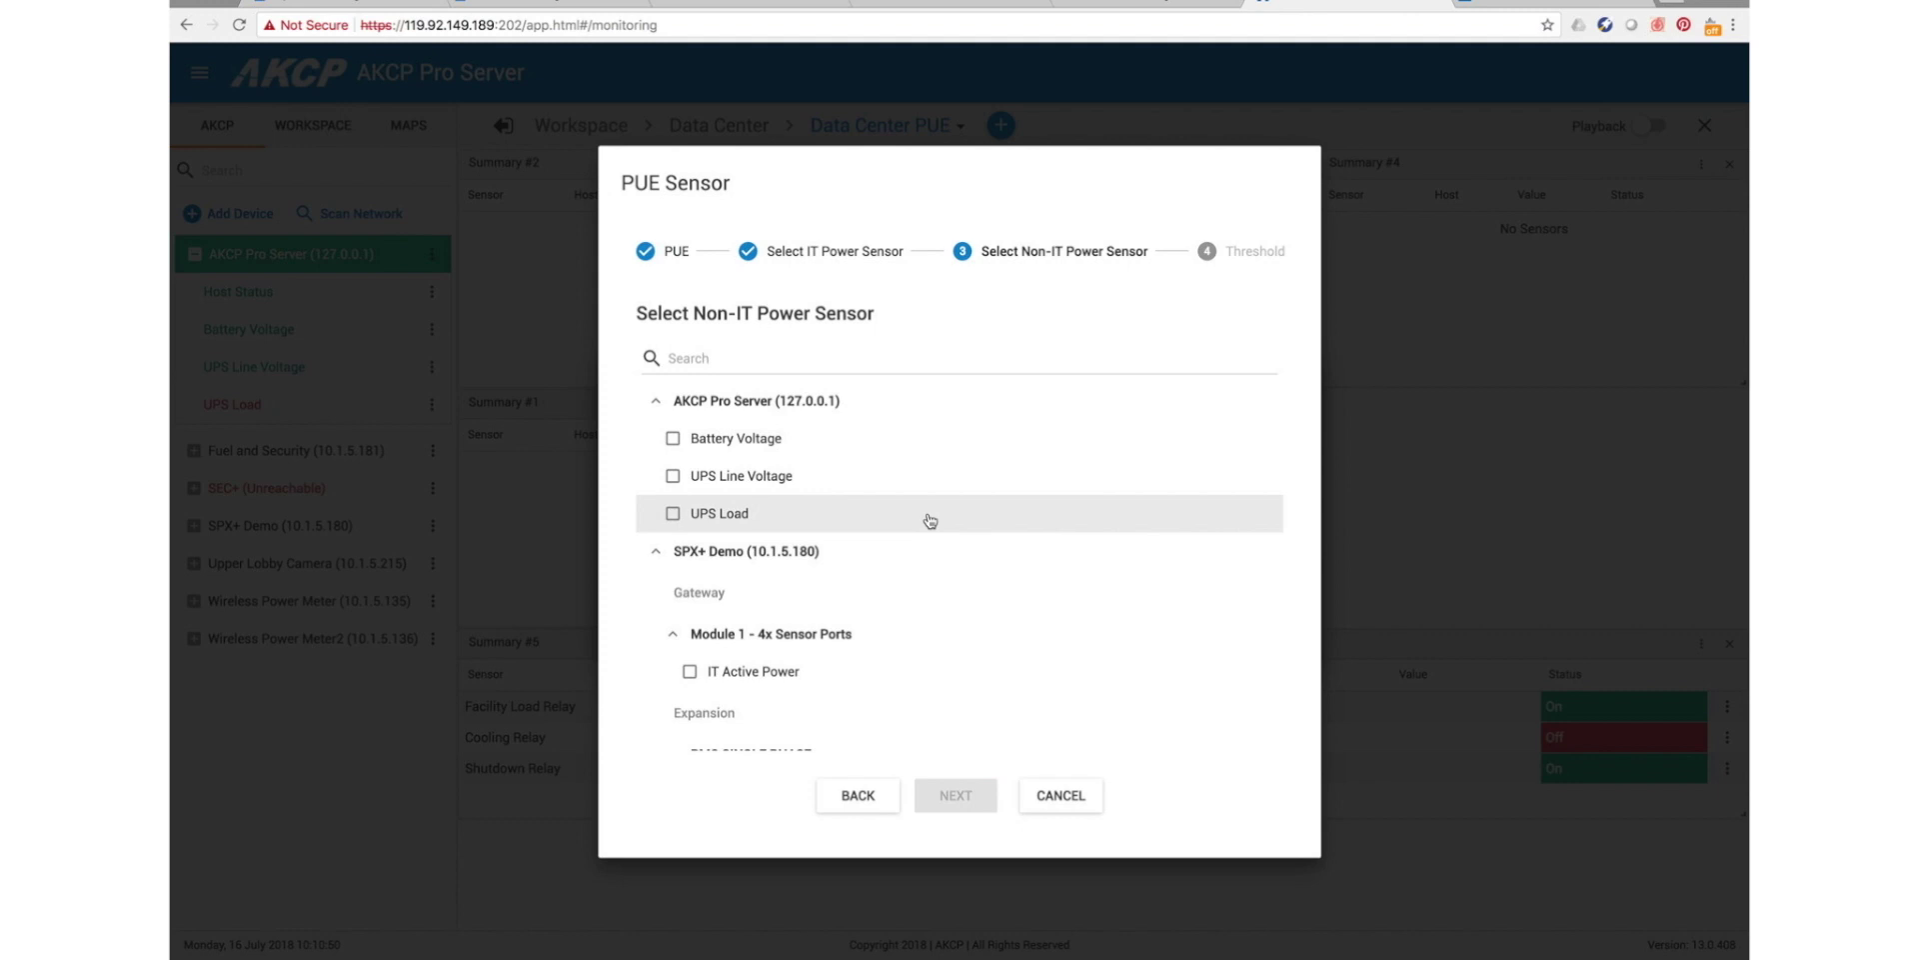
{"action": "scroll", "coordinate": [929, 520], "scroll_direction": "down", "scroll_amount": 3}
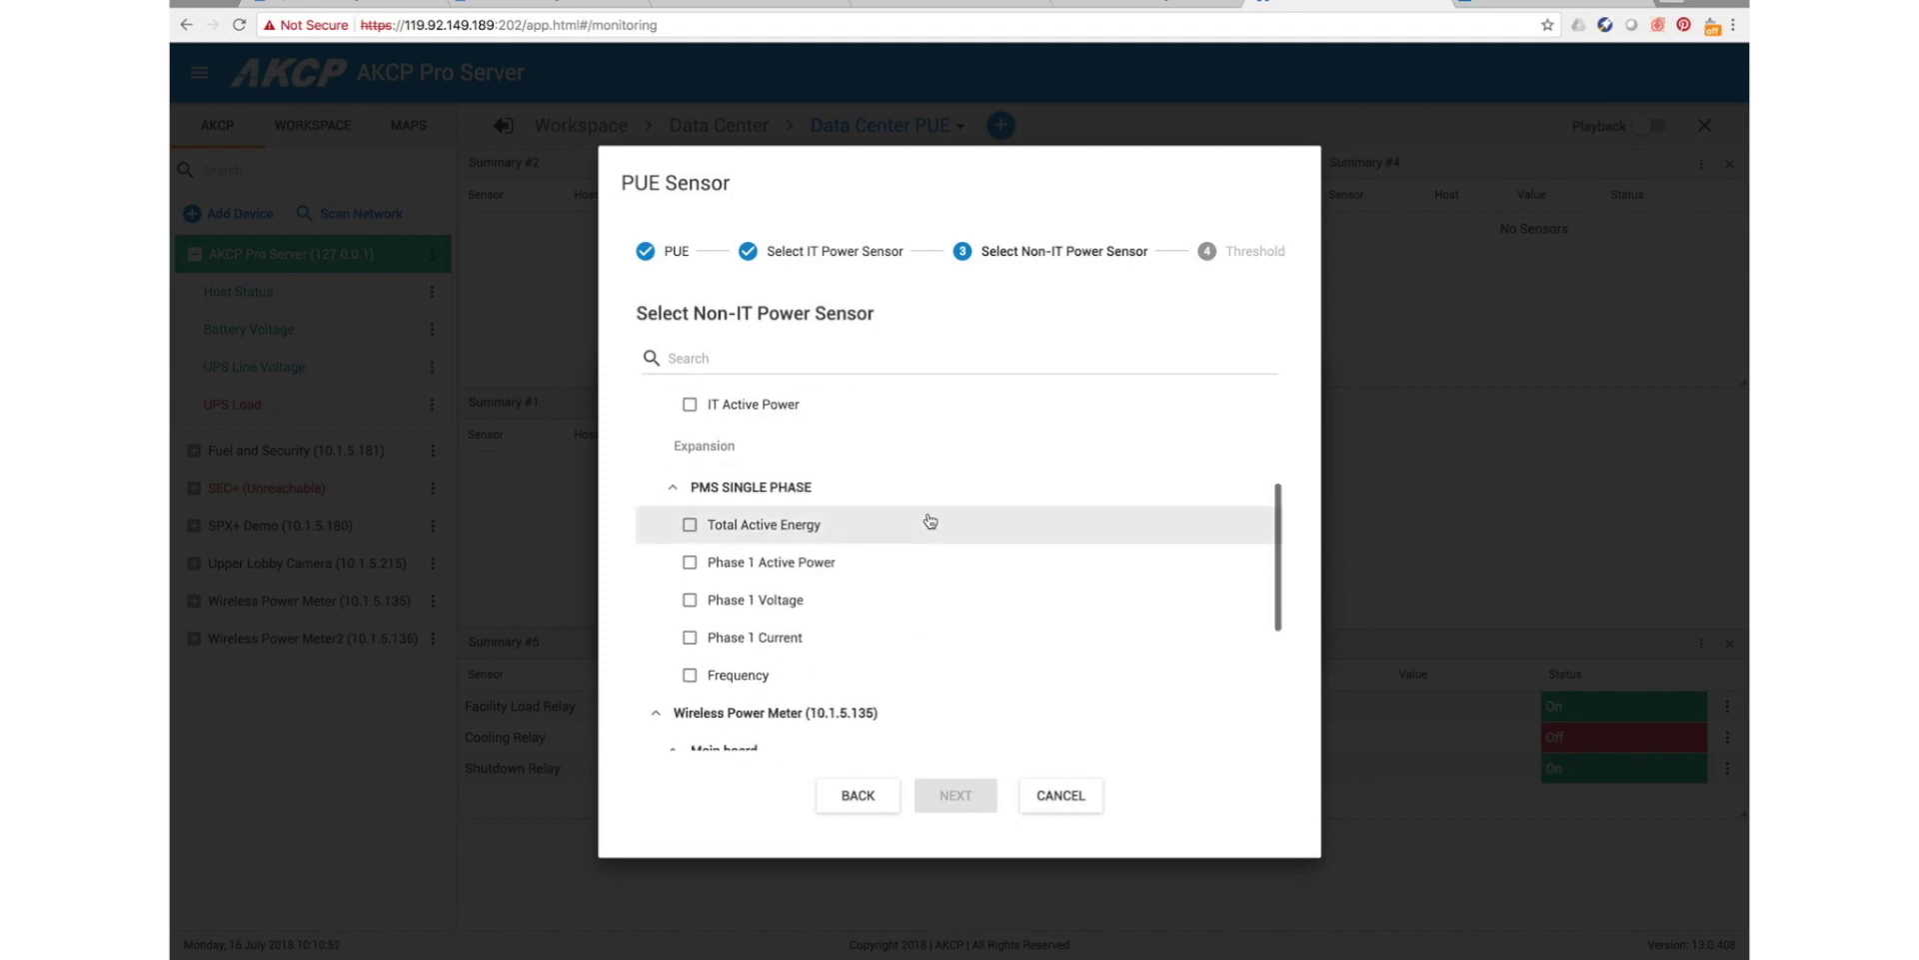
{"action": "scroll", "coordinate": [925, 518], "scroll_direction": "down", "scroll_amount": 1}
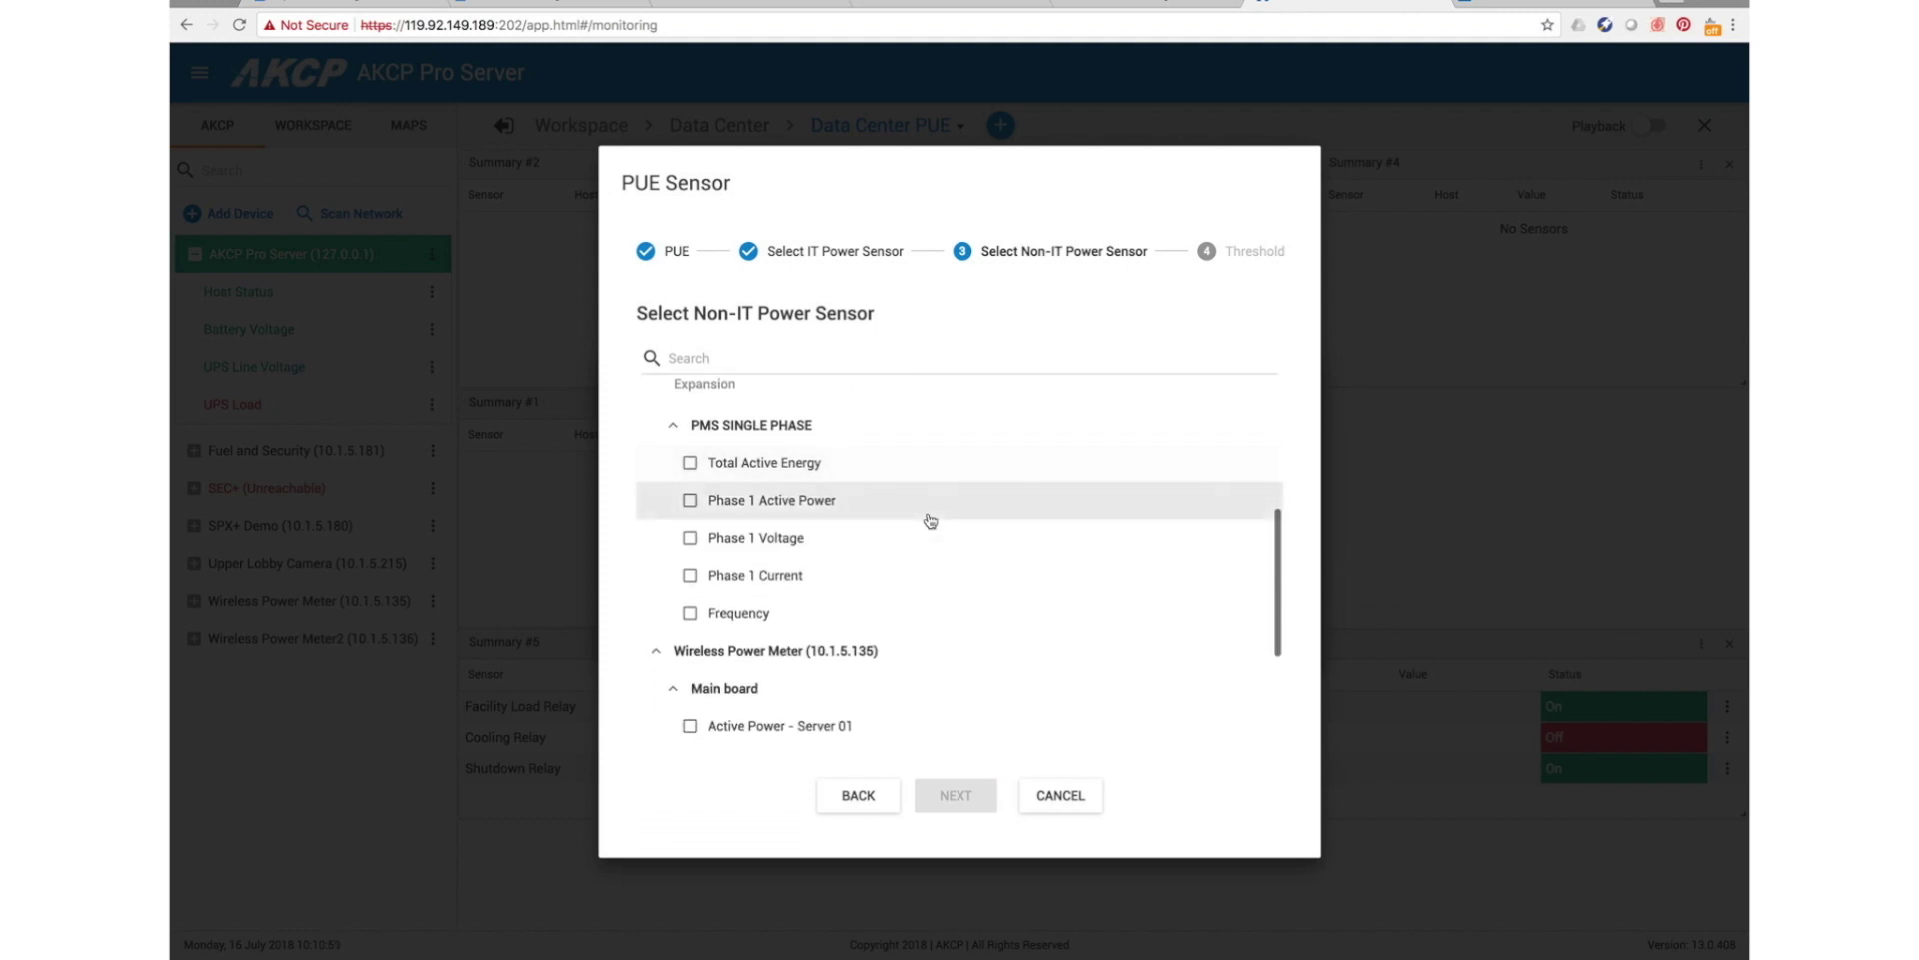
{"action": "left_click", "coordinate": [690, 500]}
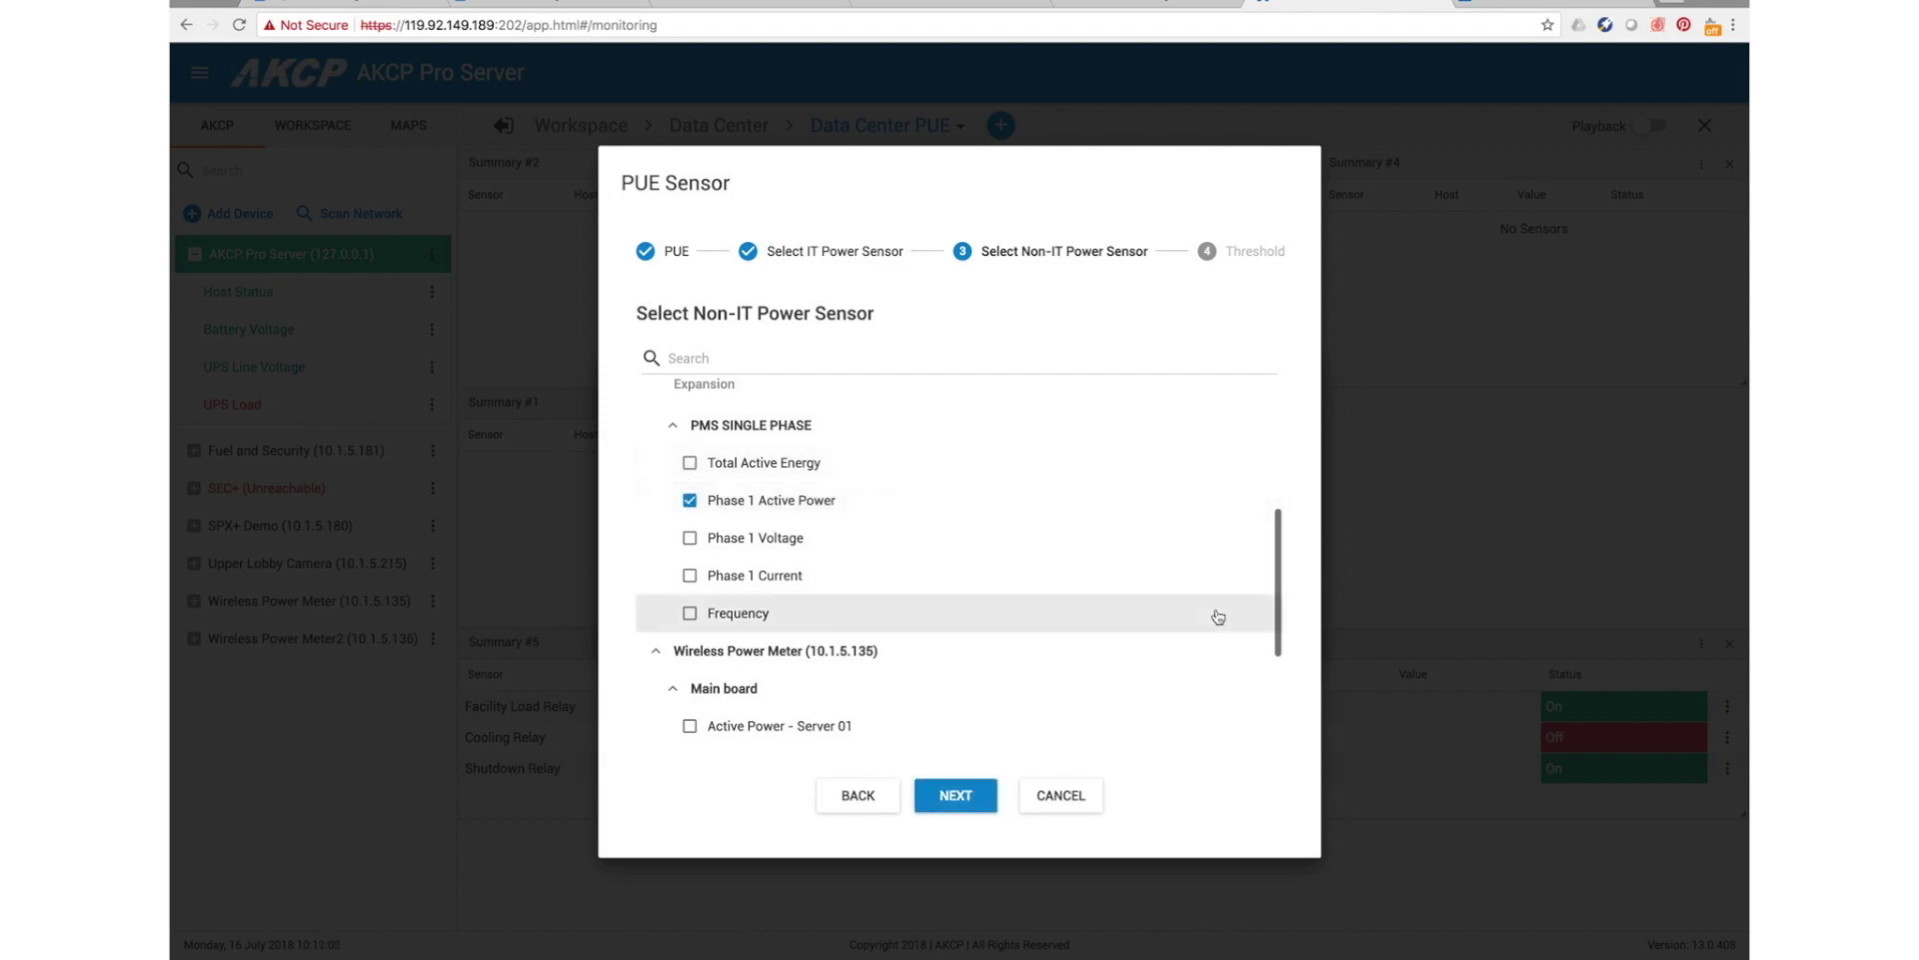
Advance through the threshold steps and finish the PUE sensor with default thresholds.
{"action": "left_click", "coordinate": [952, 807]}
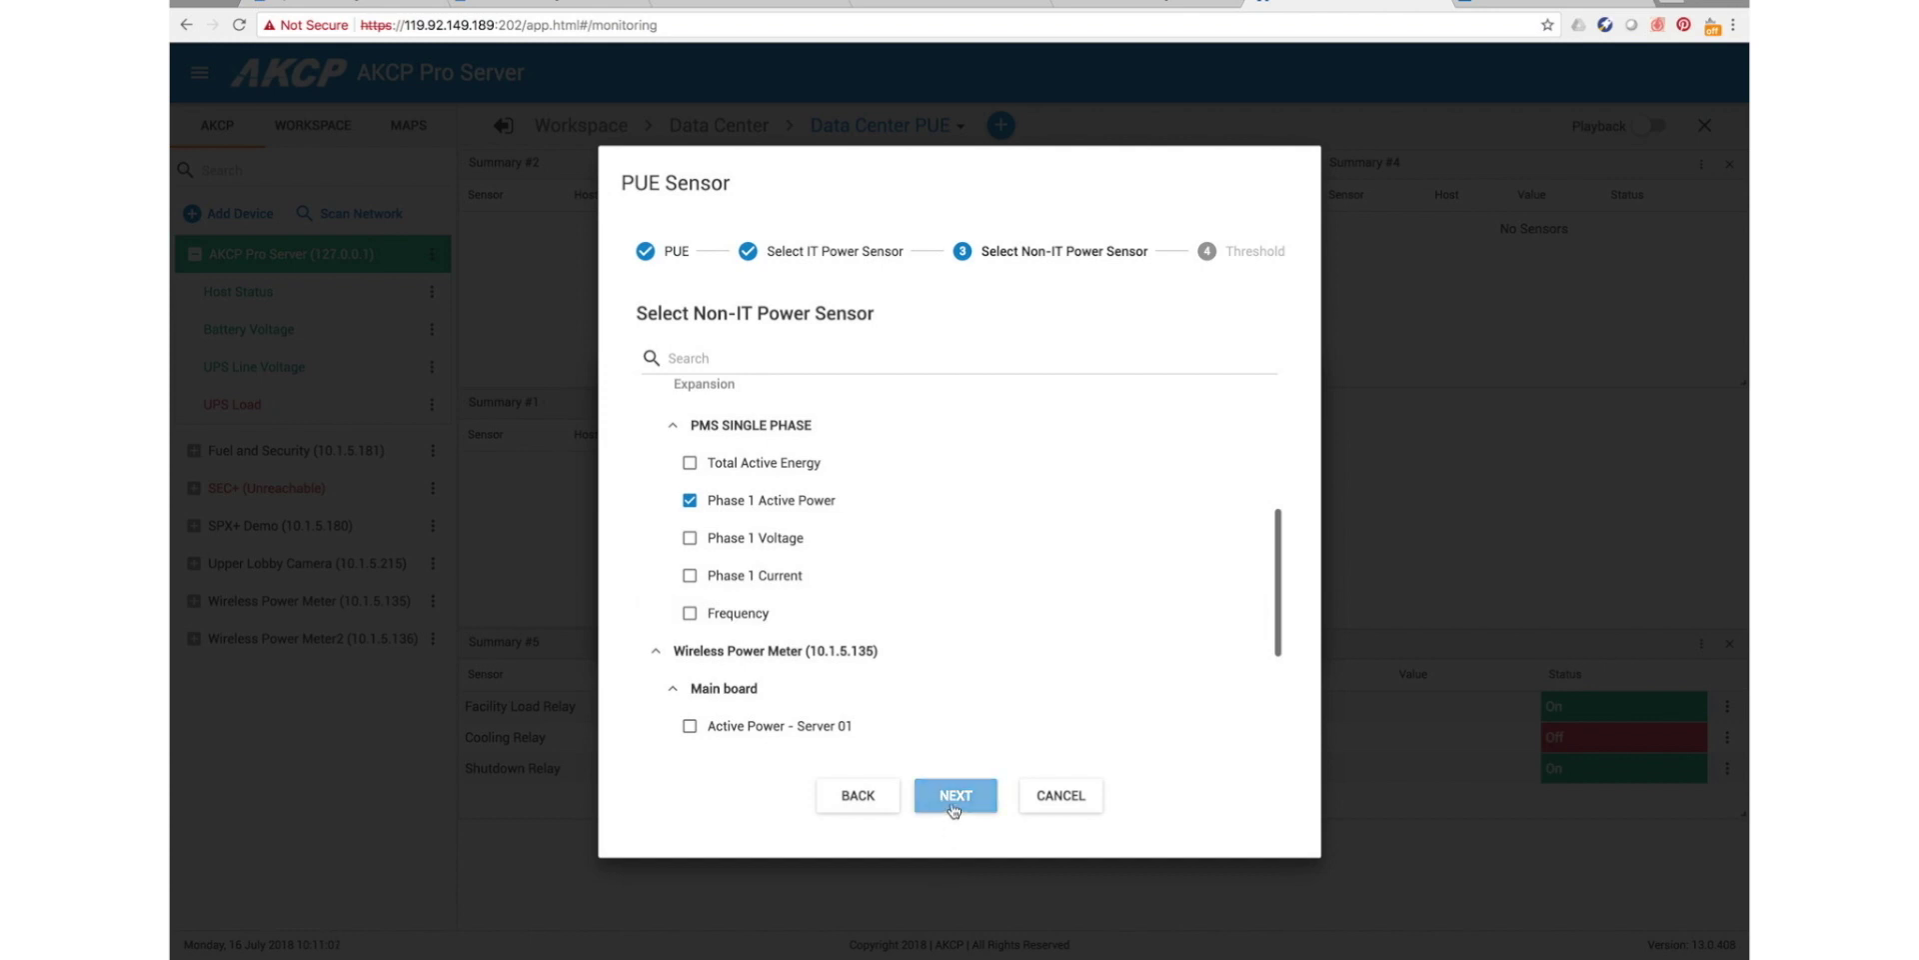
{"action": "left_click", "coordinate": [955, 796]}
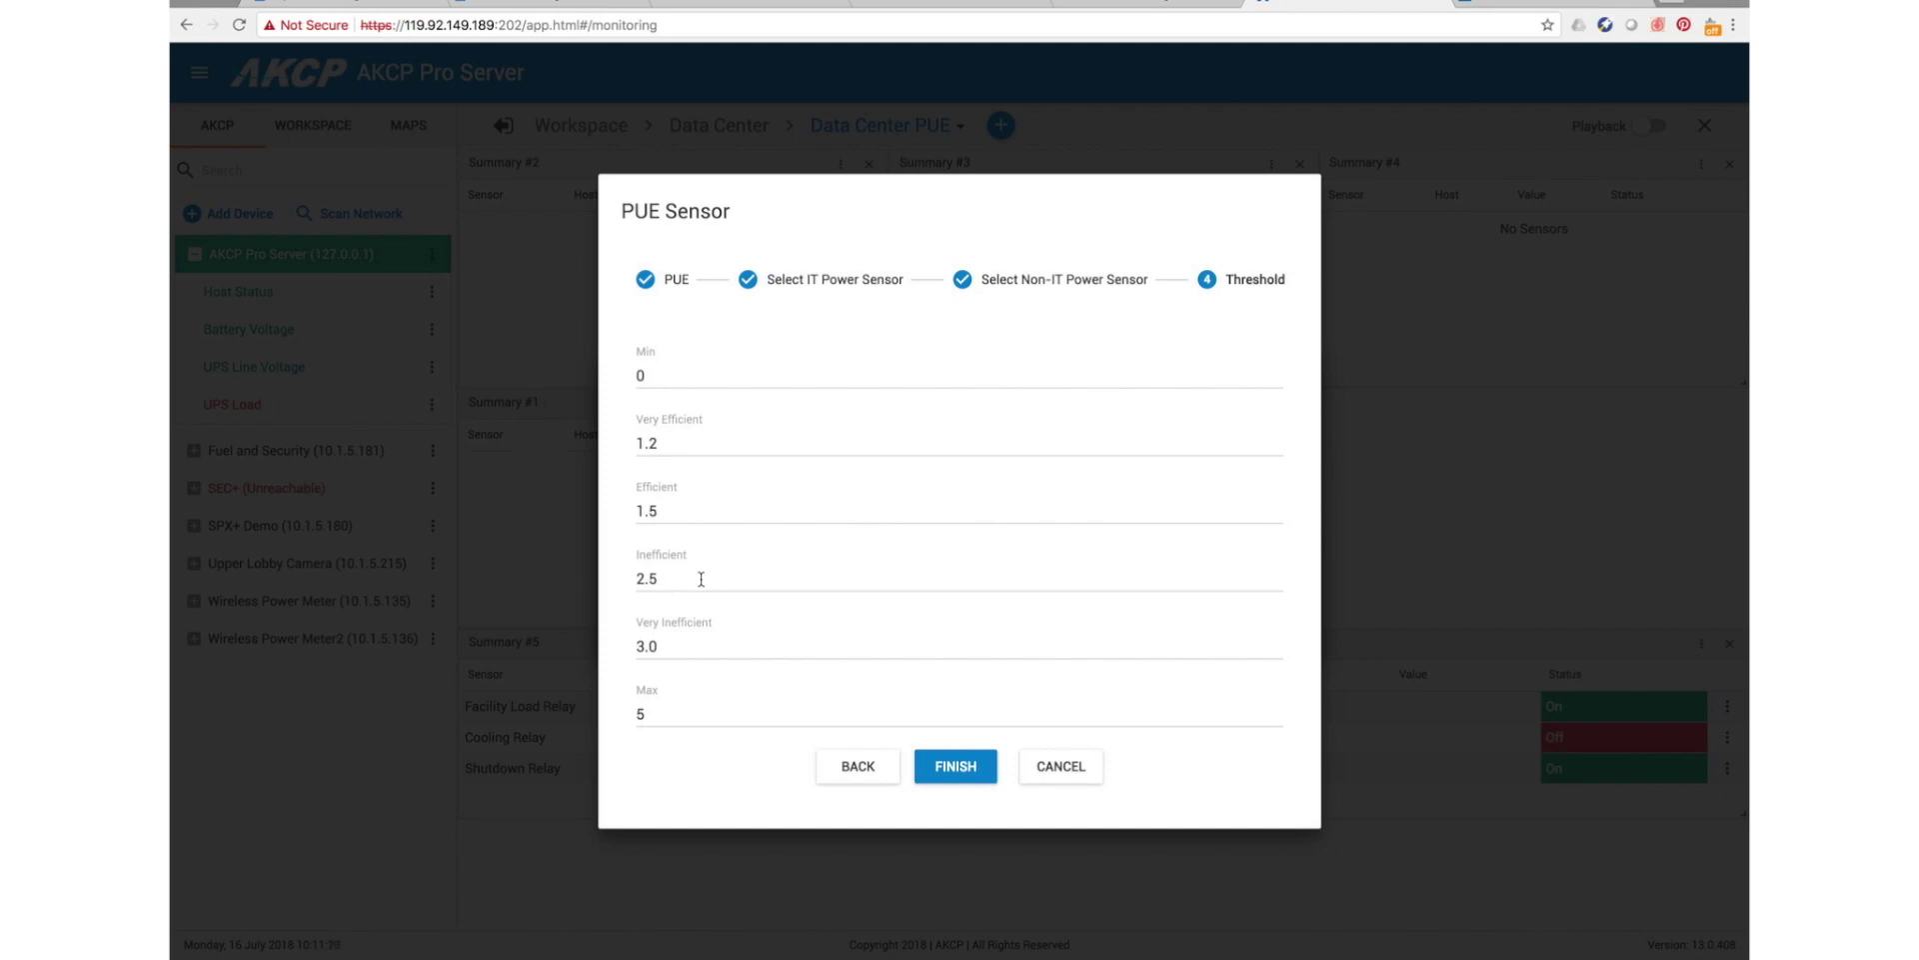
{"action": "left_click", "coordinate": [945, 765]}
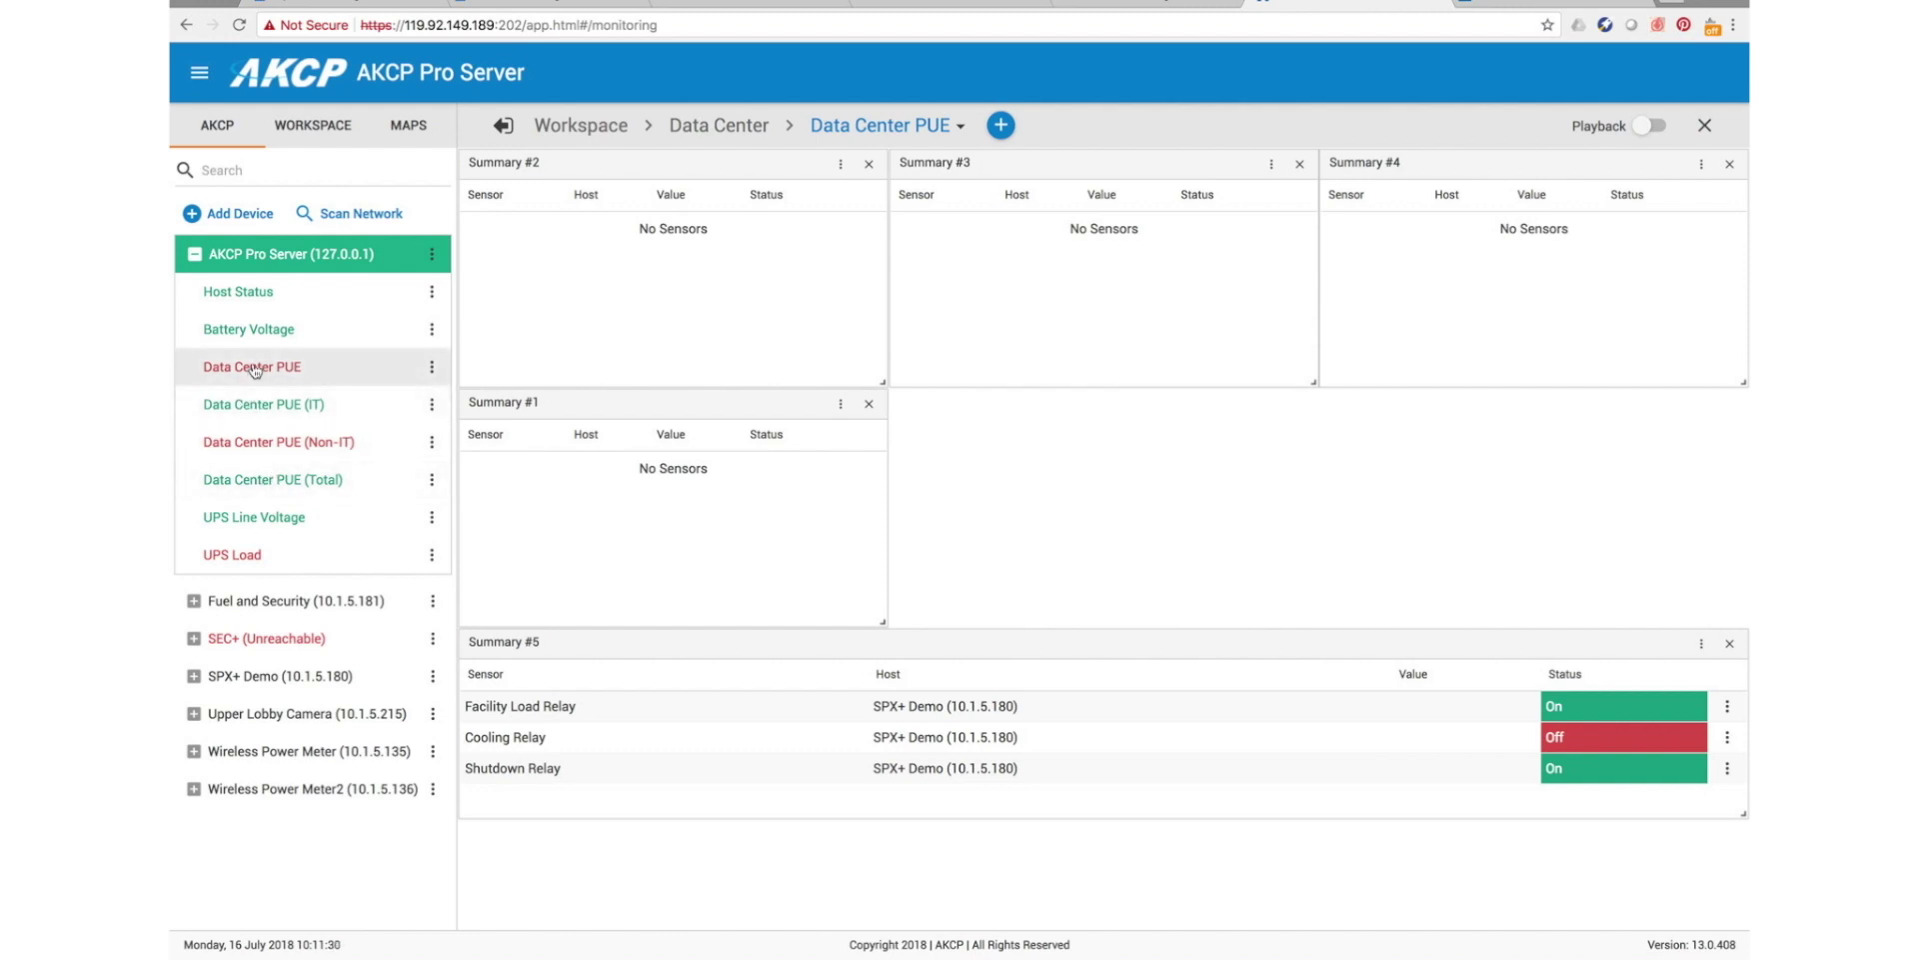
Rename the Data Center PUE (IT) sensor to 'IT Power' and save it.
{"action": "left_click", "coordinate": [432, 412]}
{"action": "left_click", "coordinate": [464, 578]}
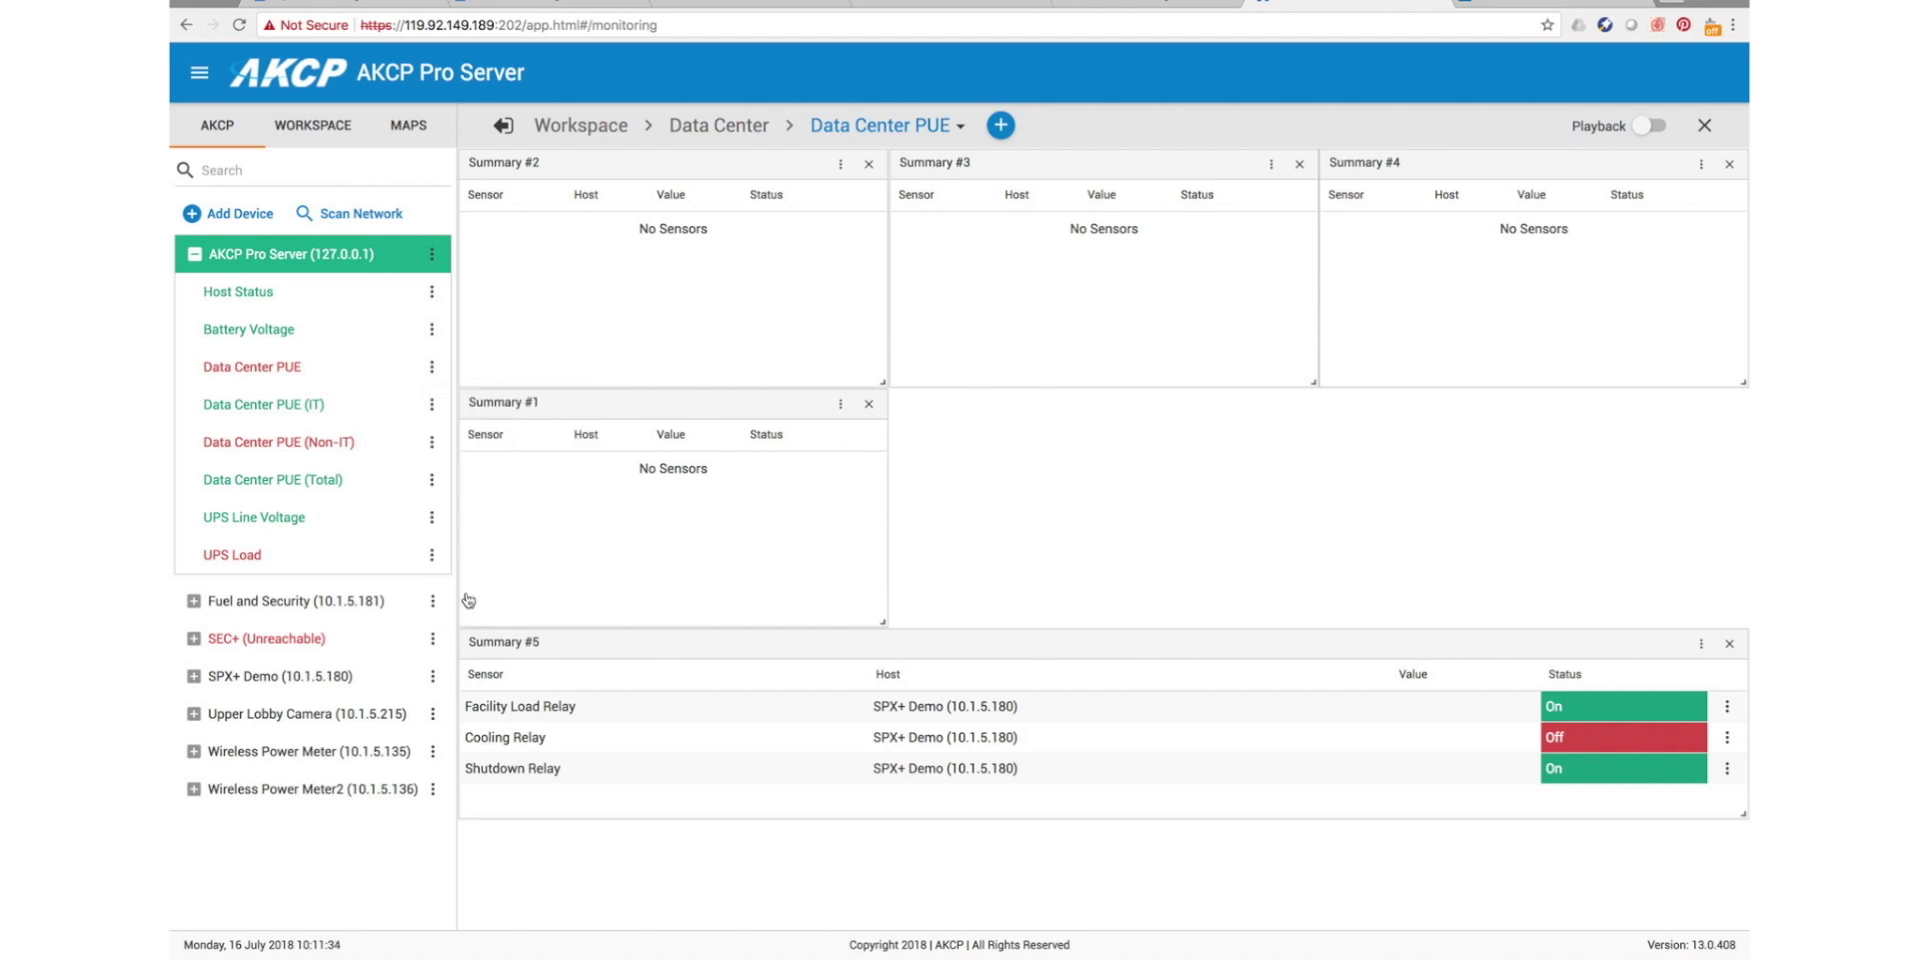
{"action": "left_click_drag", "start_coordinate": [787, 489], "coordinate": [619, 495]}
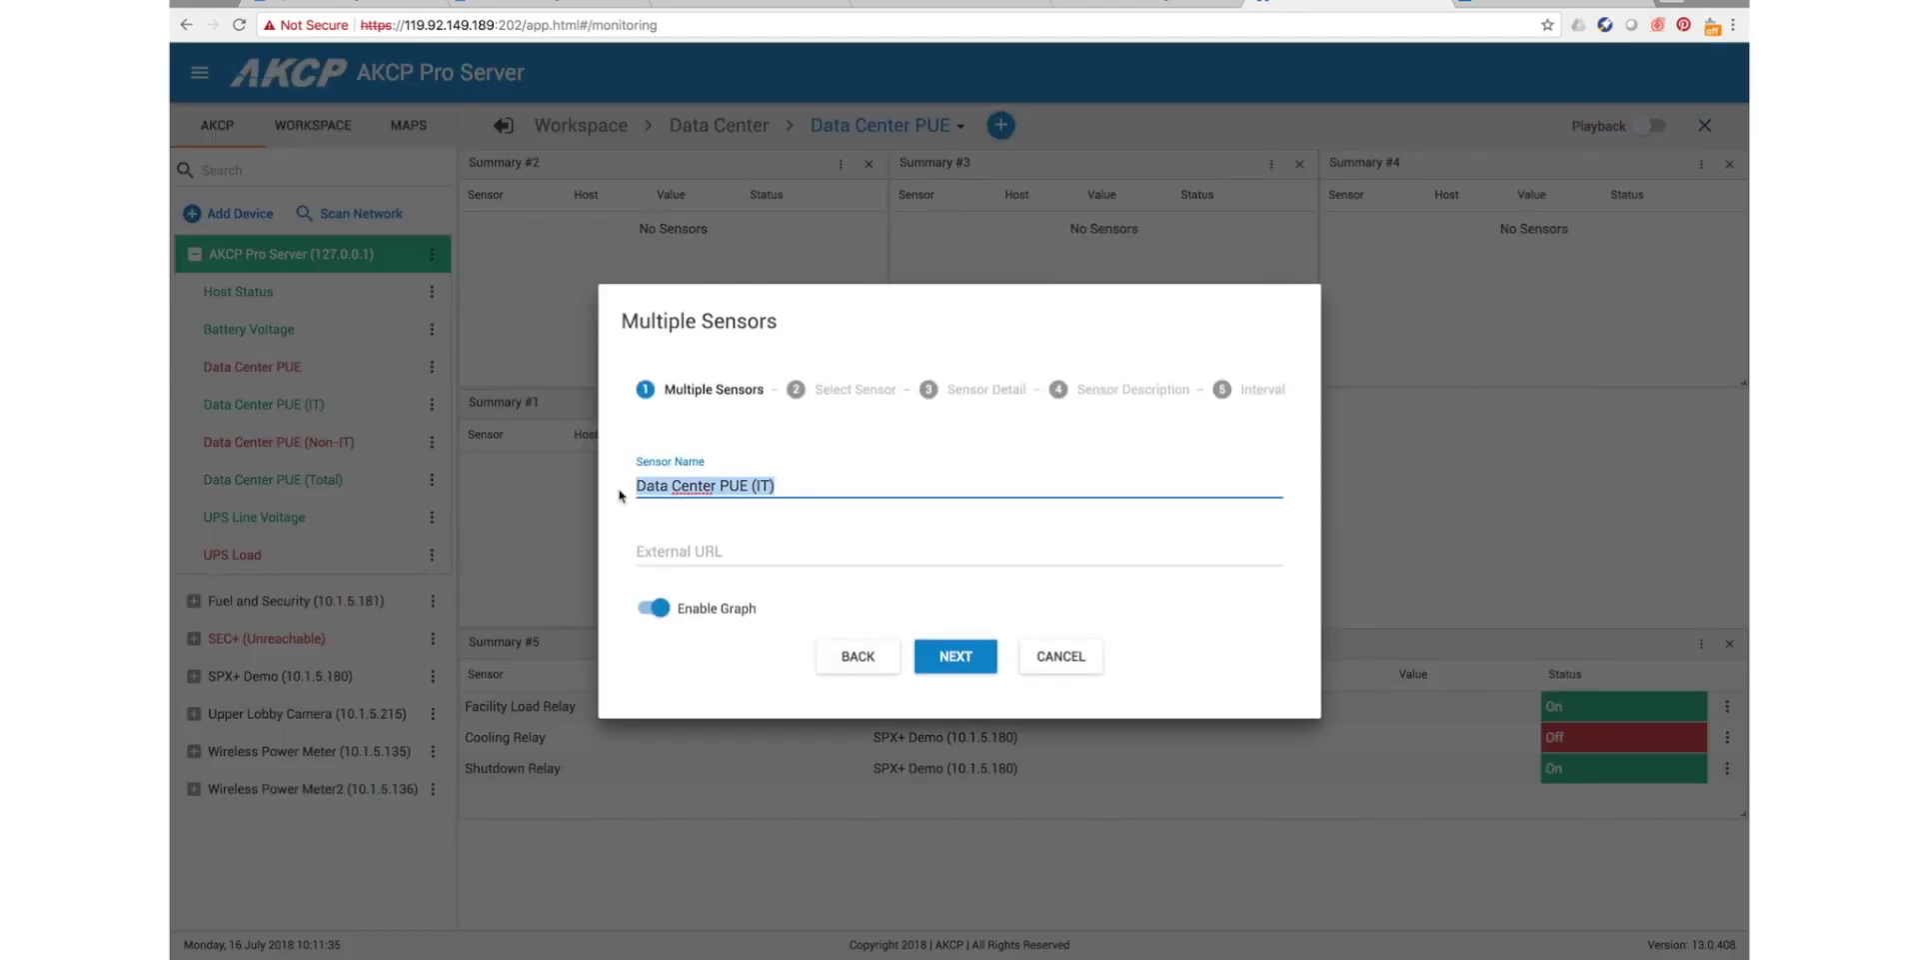
{"action": "key", "text": "BackSpace"}
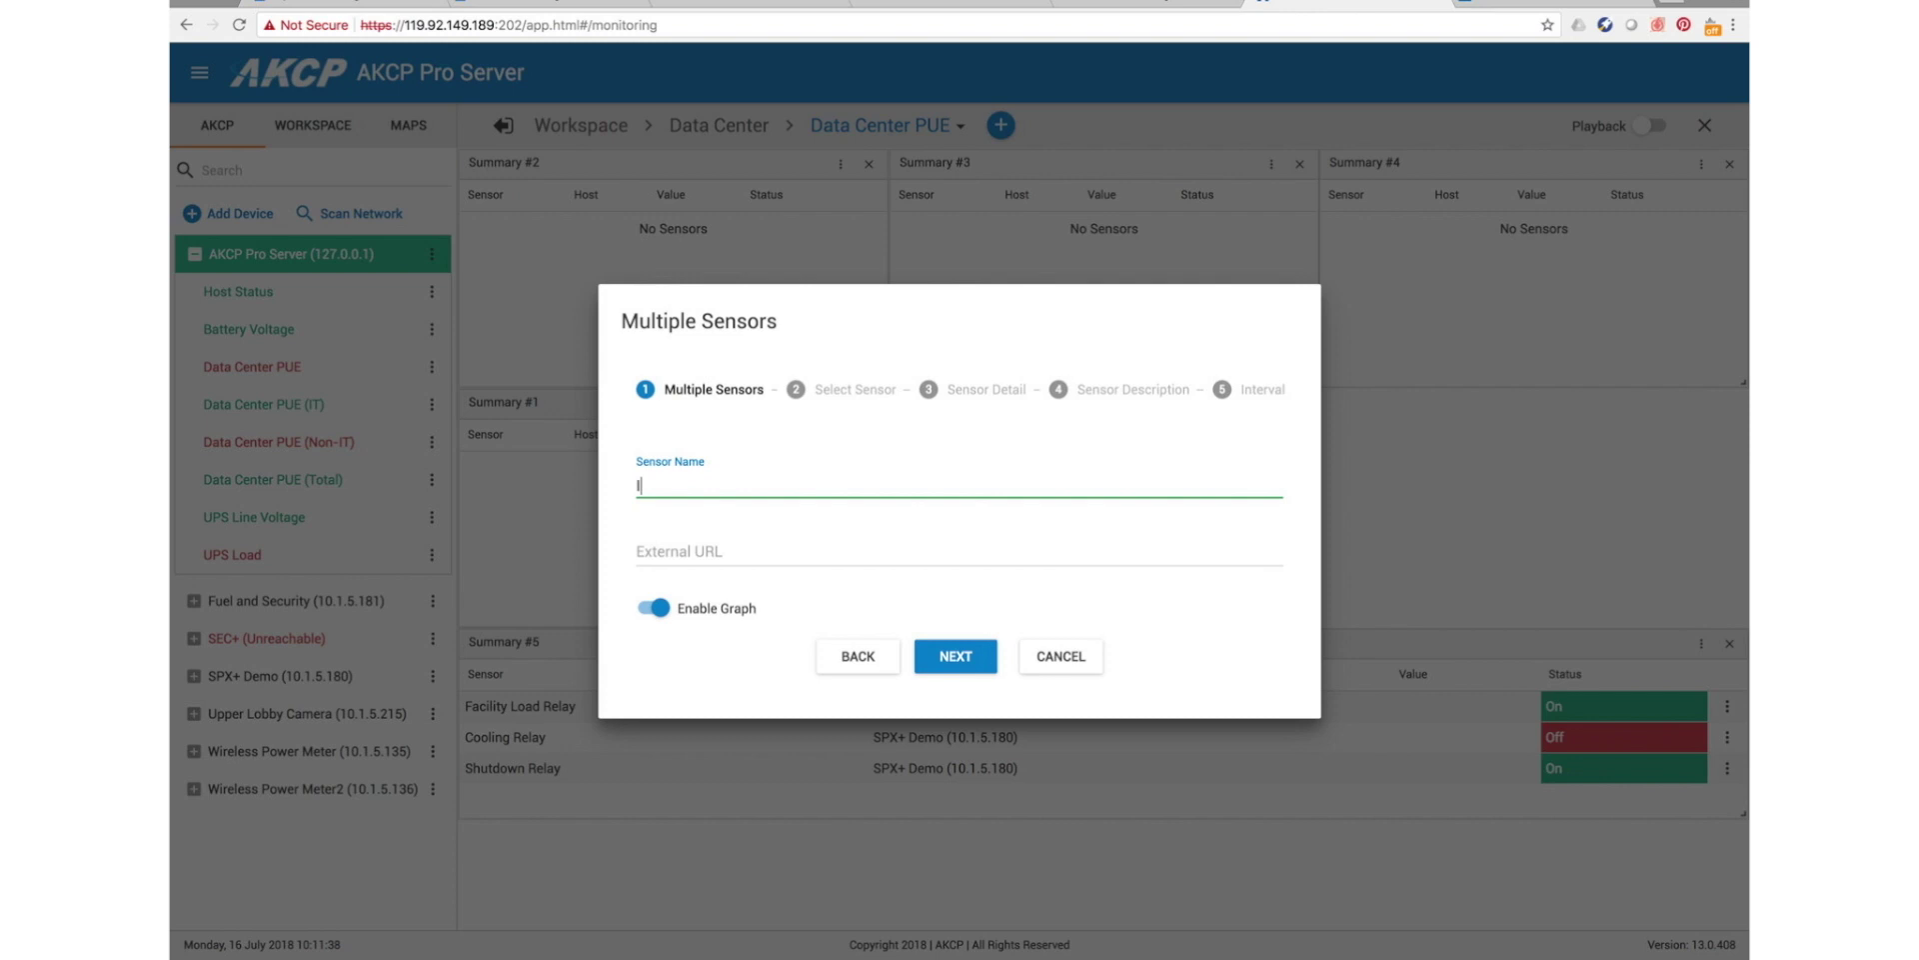
{"action": "type", "text": "IT Power"}
{"action": "left_click", "coordinate": [954, 665]}
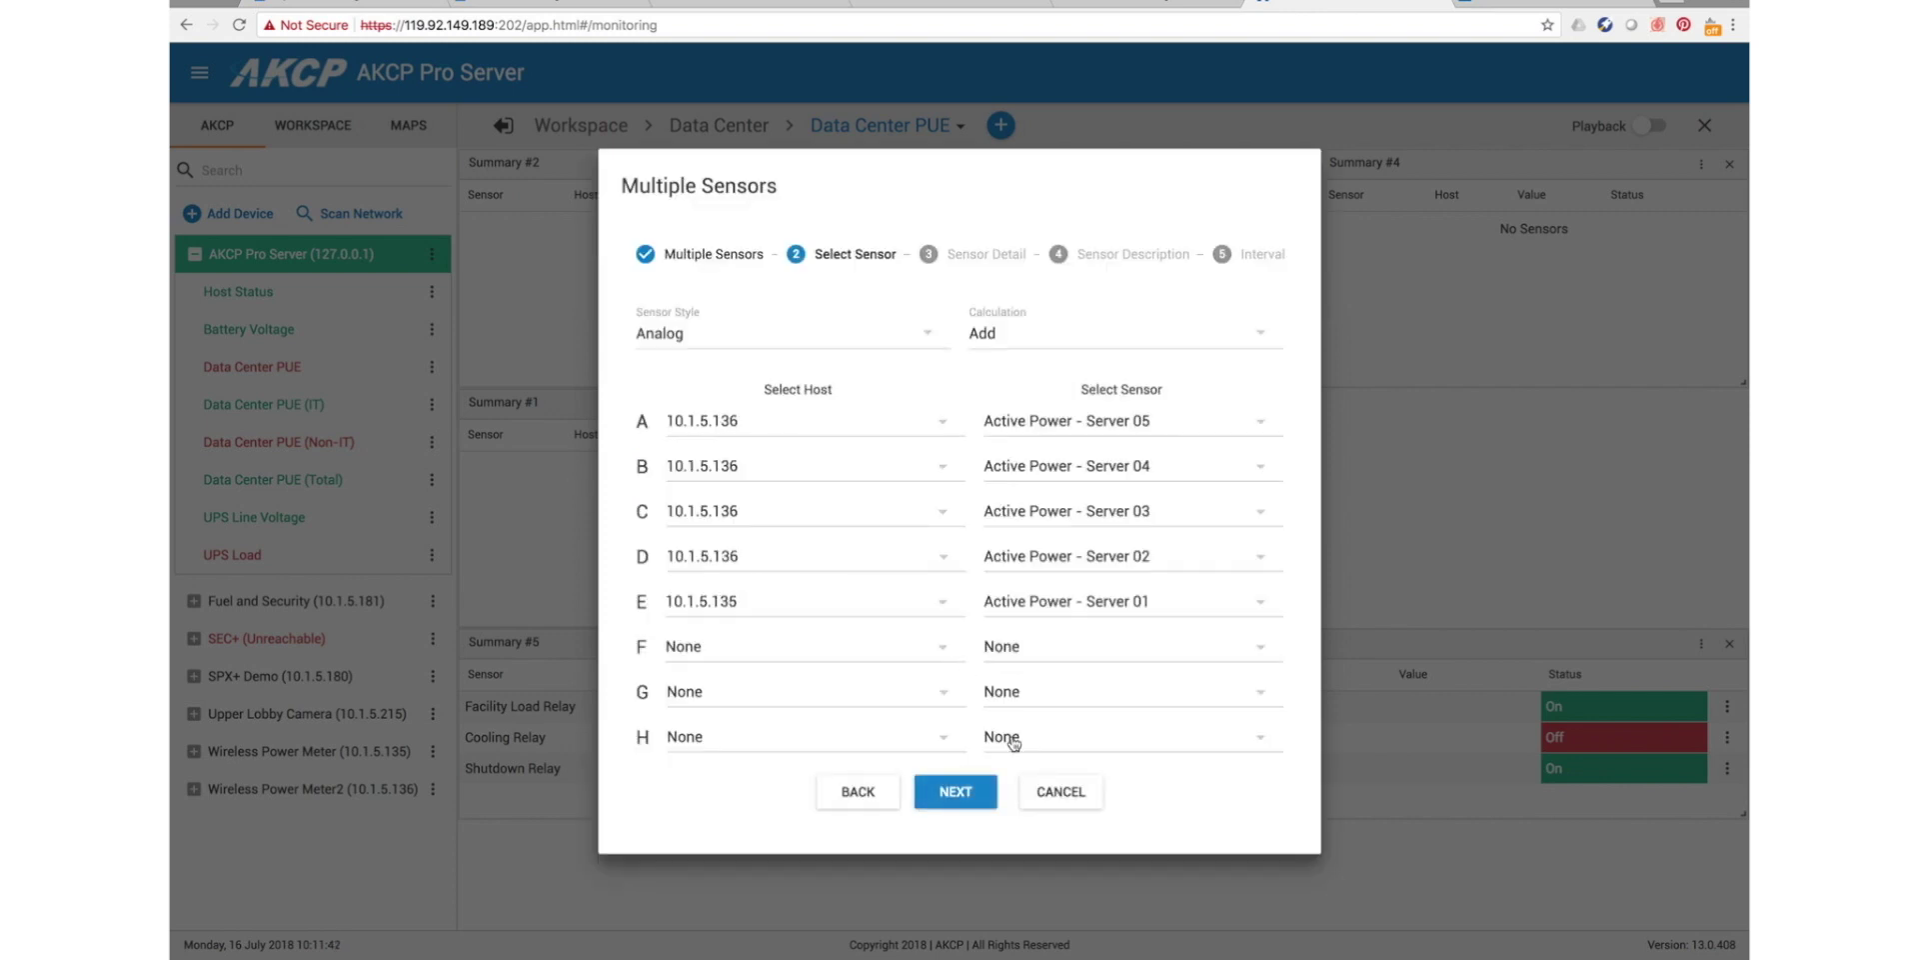
{"action": "left_click", "coordinate": [956, 791]}
{"action": "left_click", "coordinate": [955, 770]}
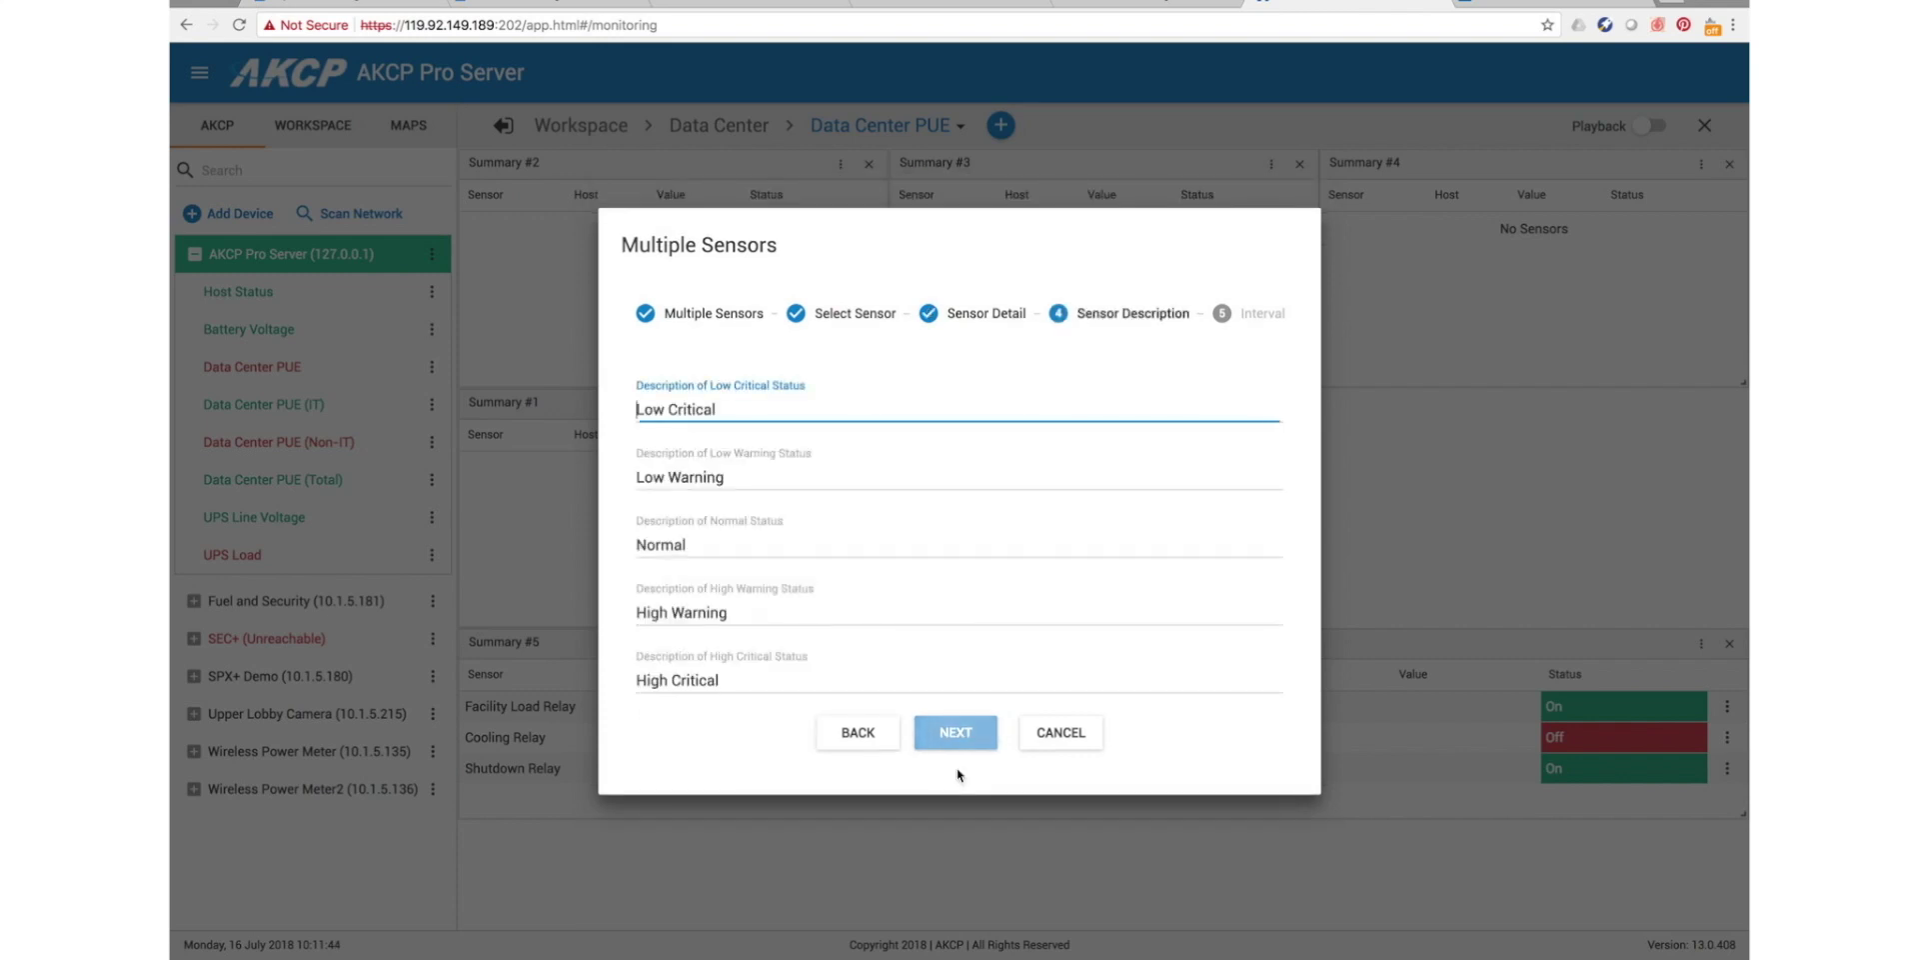
{"action": "left_click", "coordinate": [954, 740]}
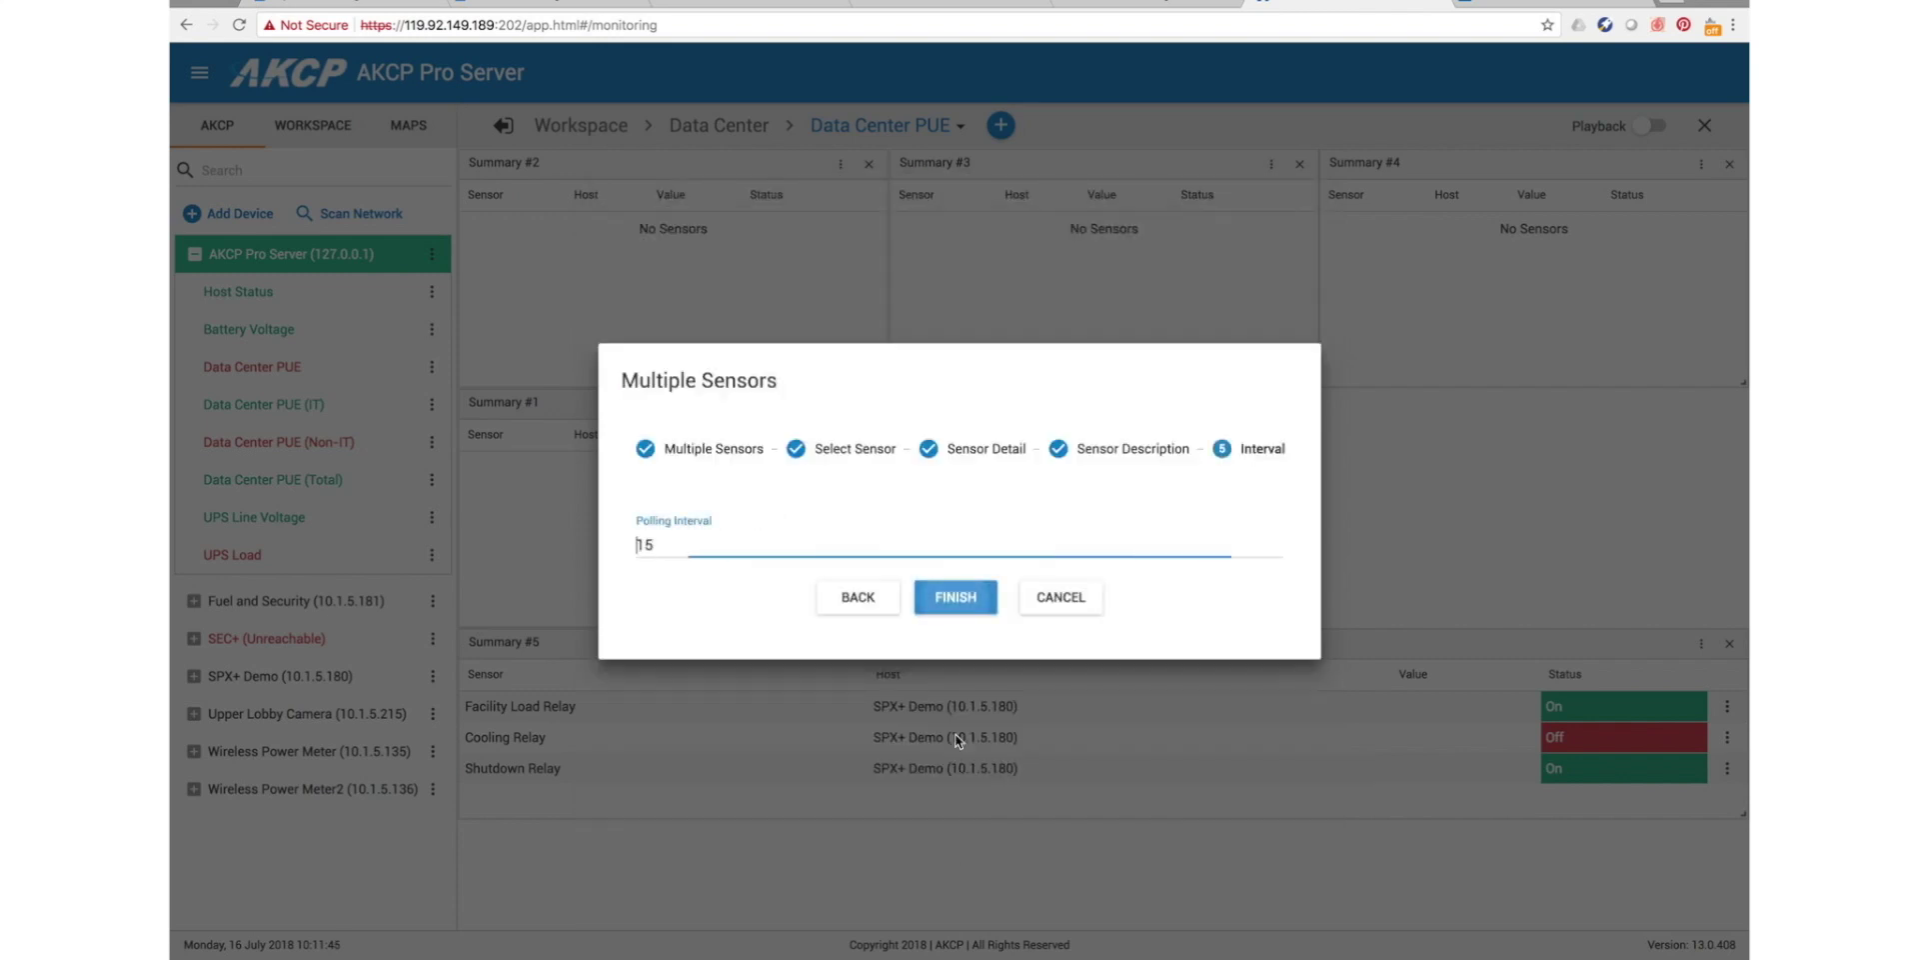
{"action": "left_click", "coordinate": [950, 608]}
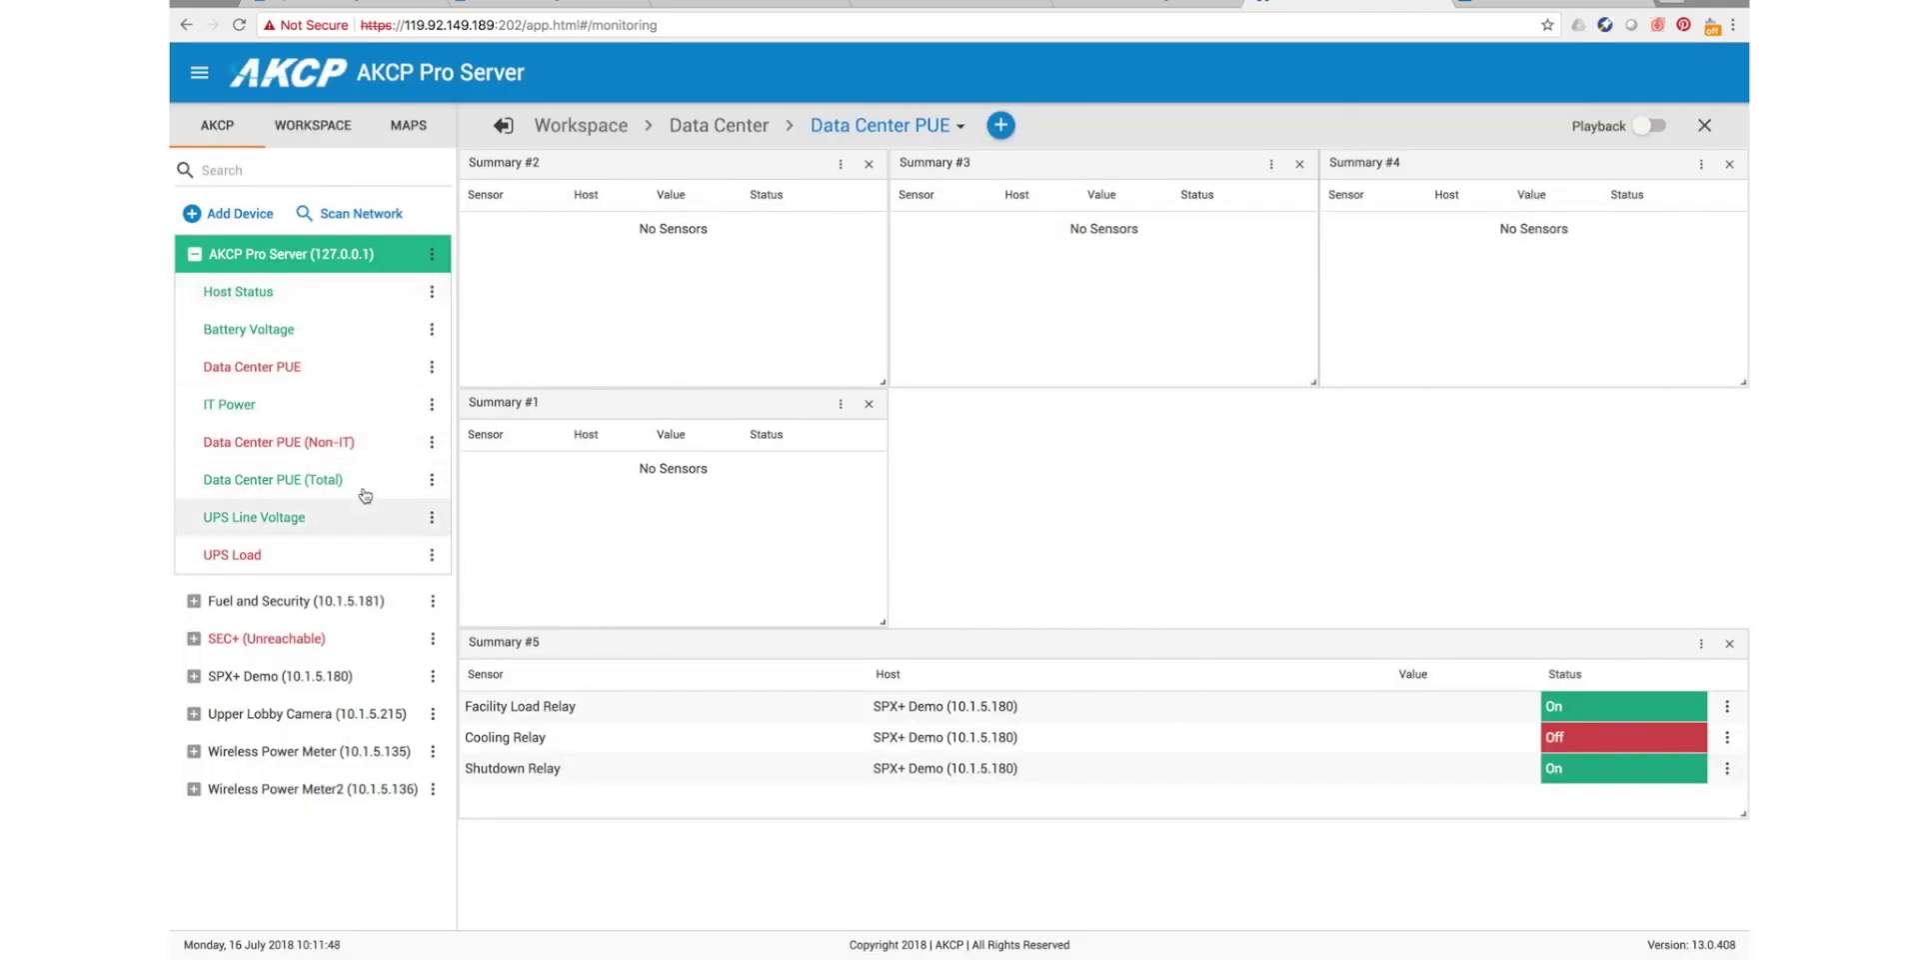
Rename the Data Center PUE (Non-IT) sensor to 'NON-IT Power' and save it.
{"action": "left_click", "coordinate": [431, 404]}
{"action": "left_click", "coordinate": [456, 602]}
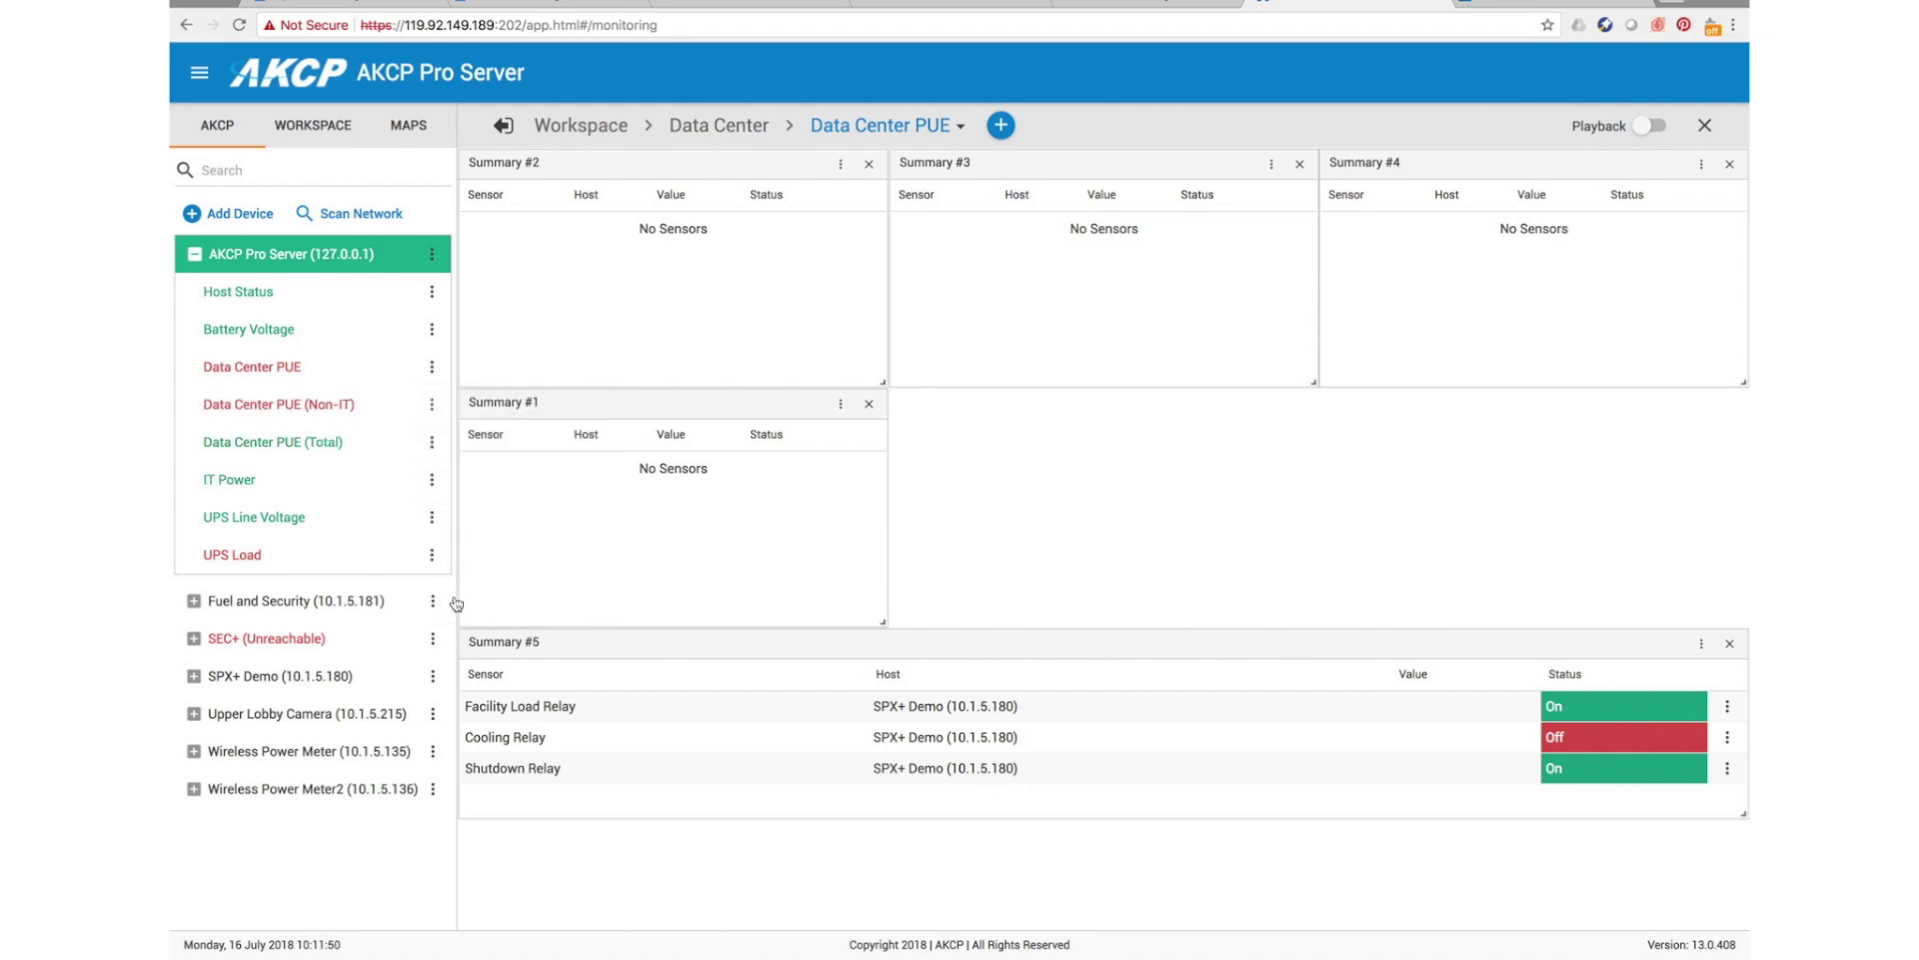
{"action": "left_click_drag", "start_coordinate": [812, 487], "coordinate": [617, 490]}
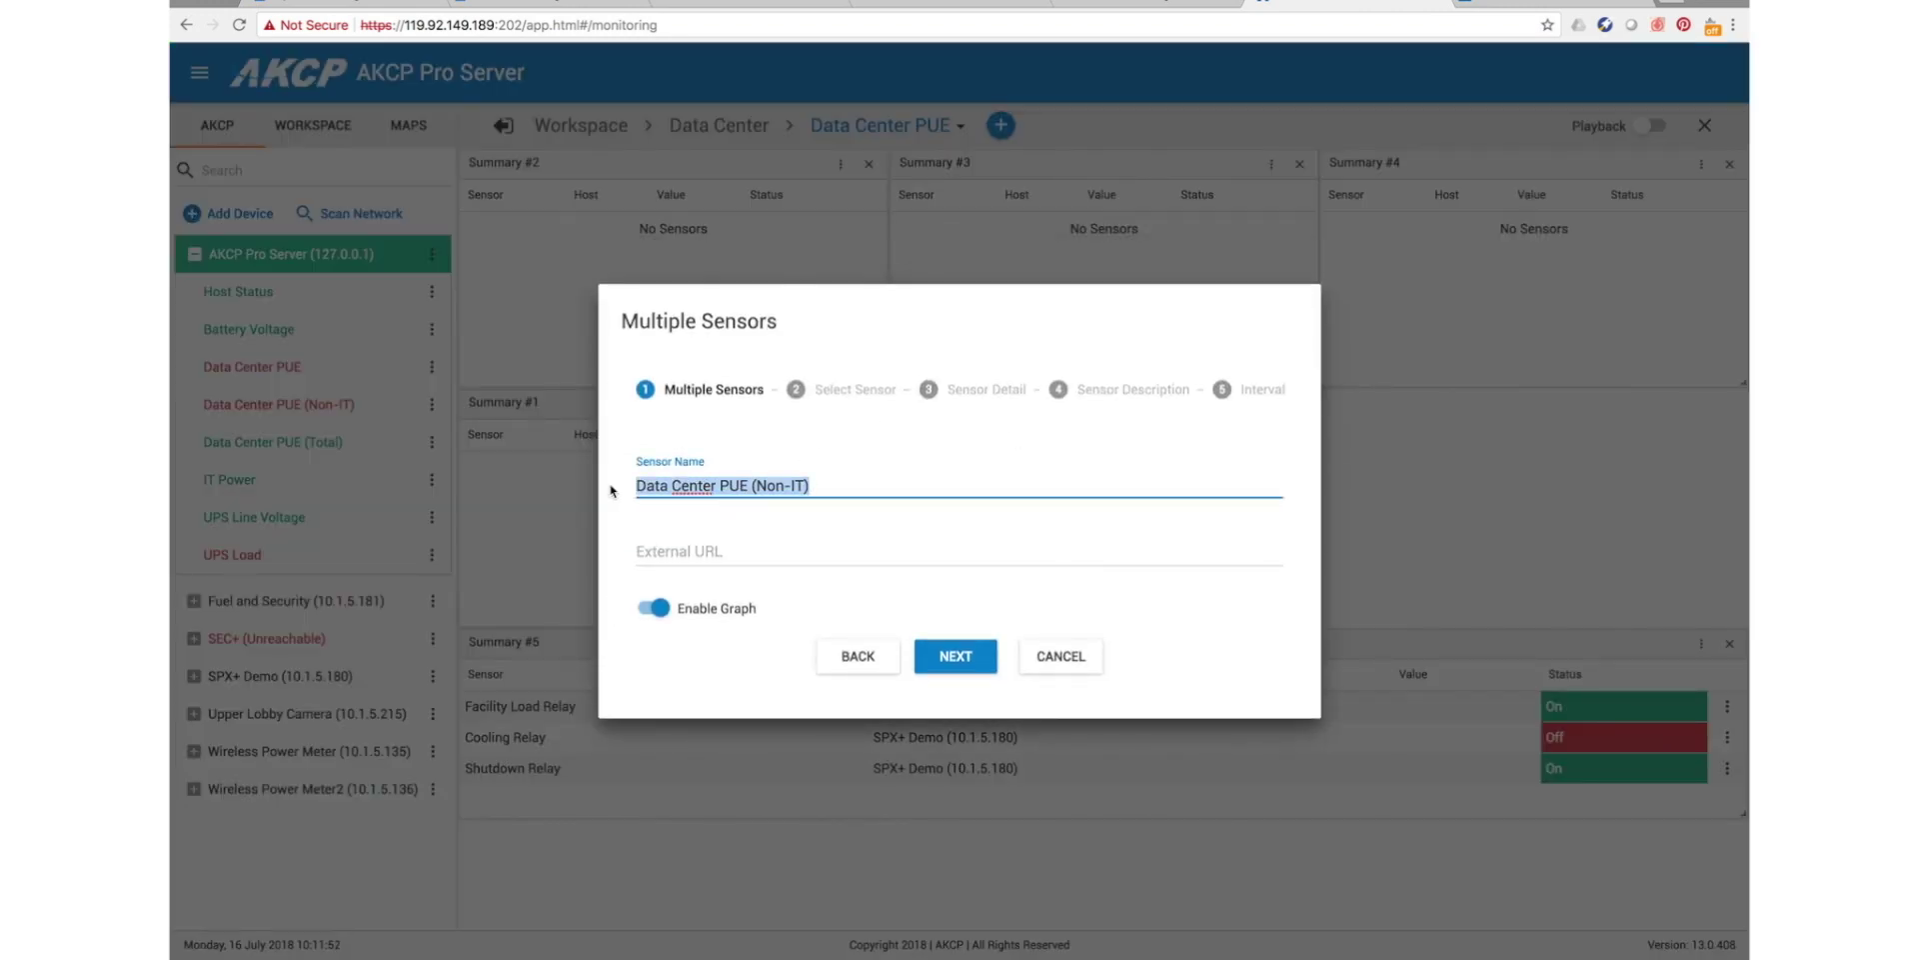
{"action": "type", "text": "NON-IT Powe"}
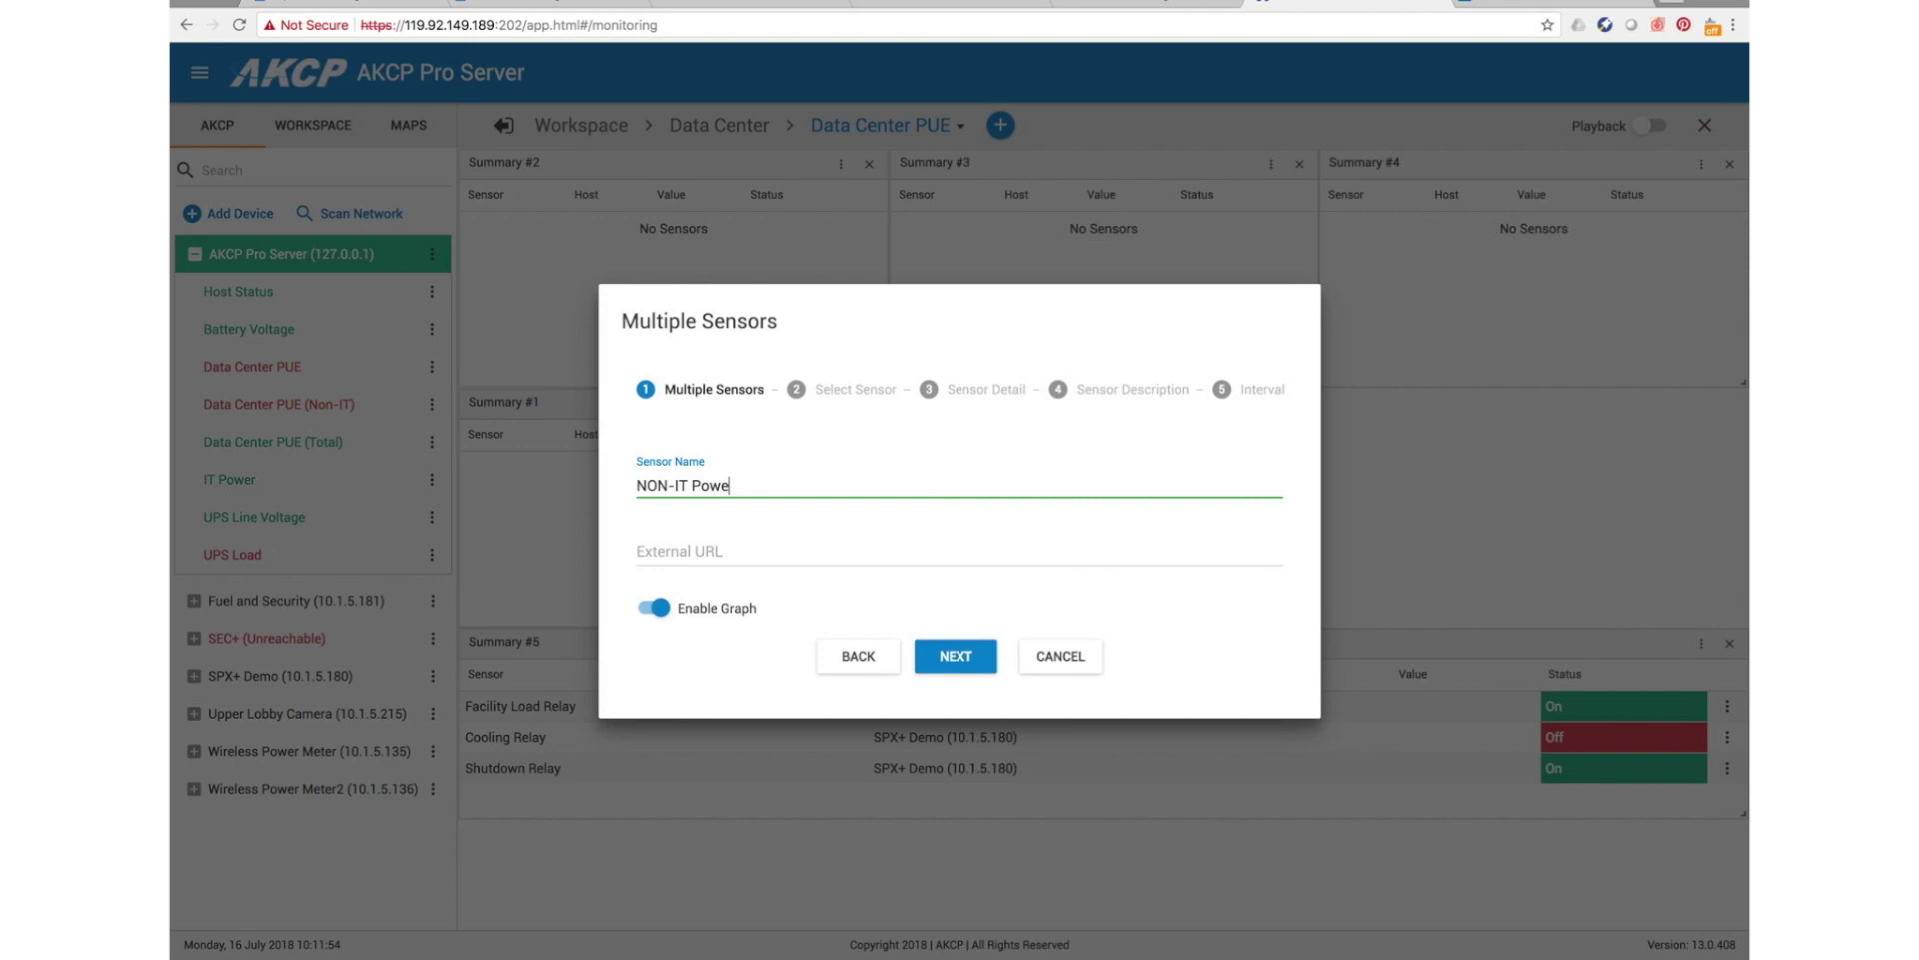
{"action": "type", "text": "r"}
{"action": "left_click", "coordinate": [952, 655]}
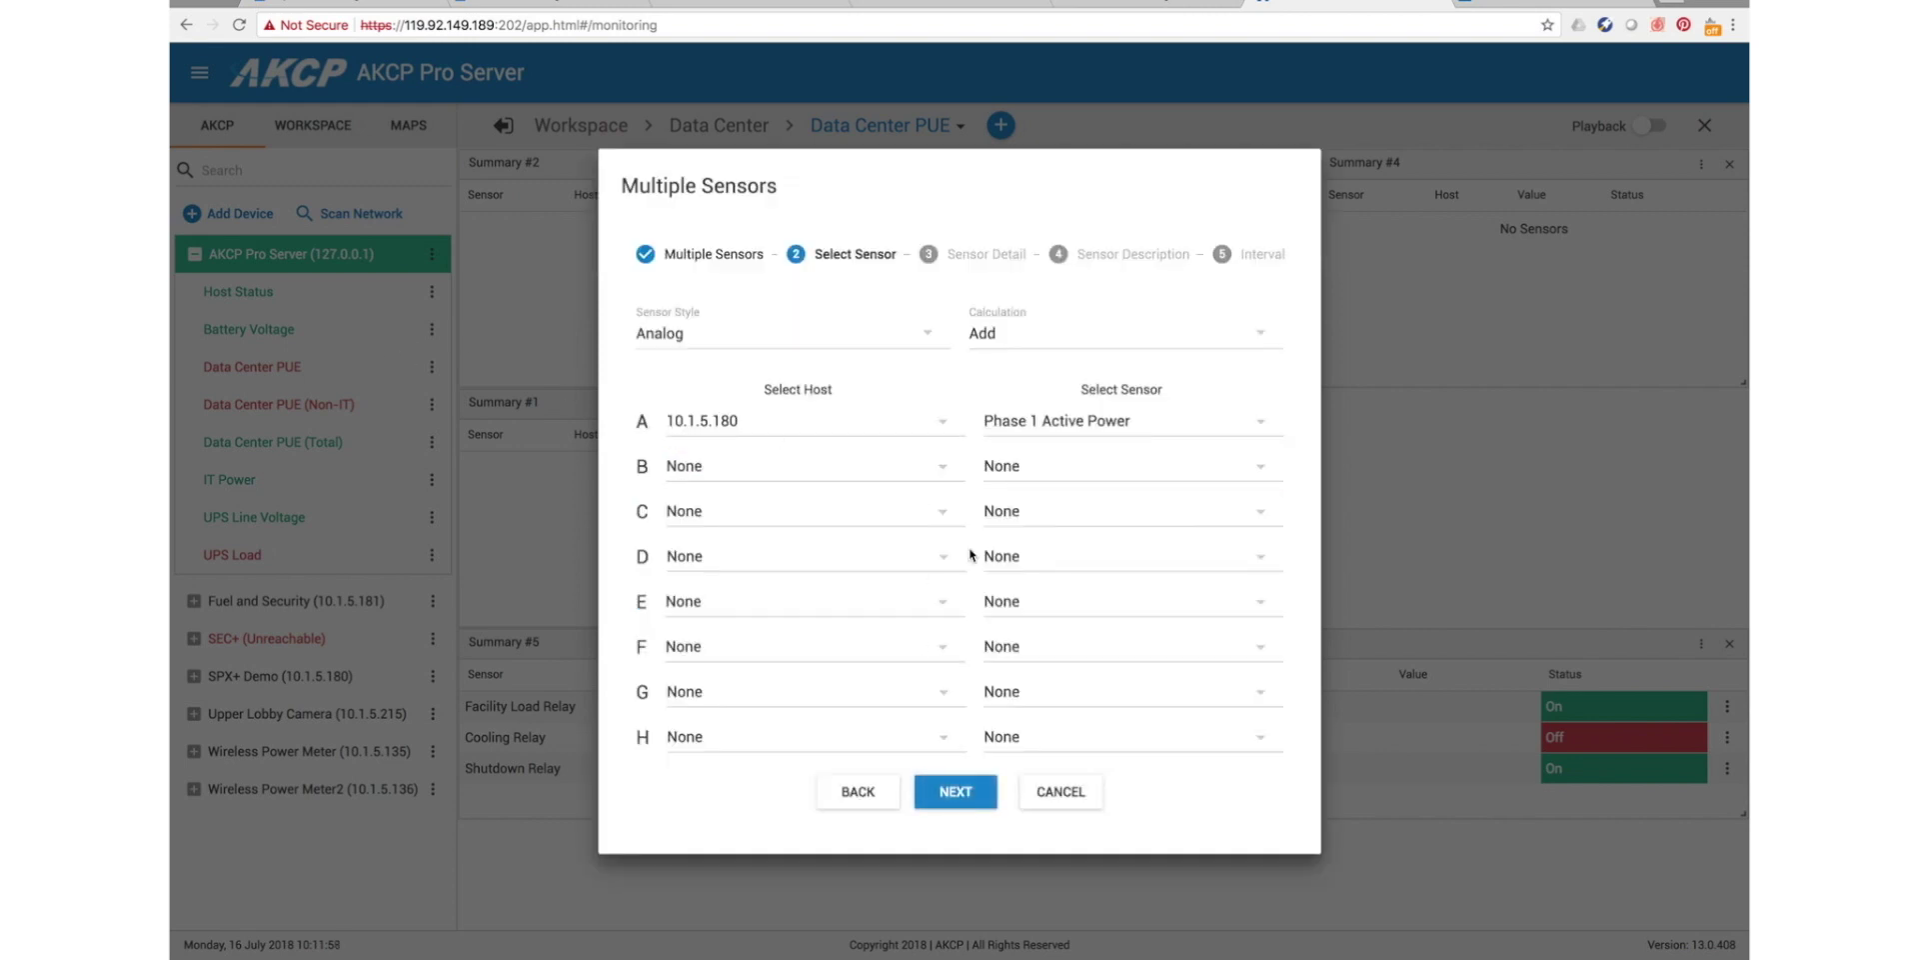
{"action": "left_click", "coordinate": [958, 783]}
{"action": "left_click", "coordinate": [955, 765]}
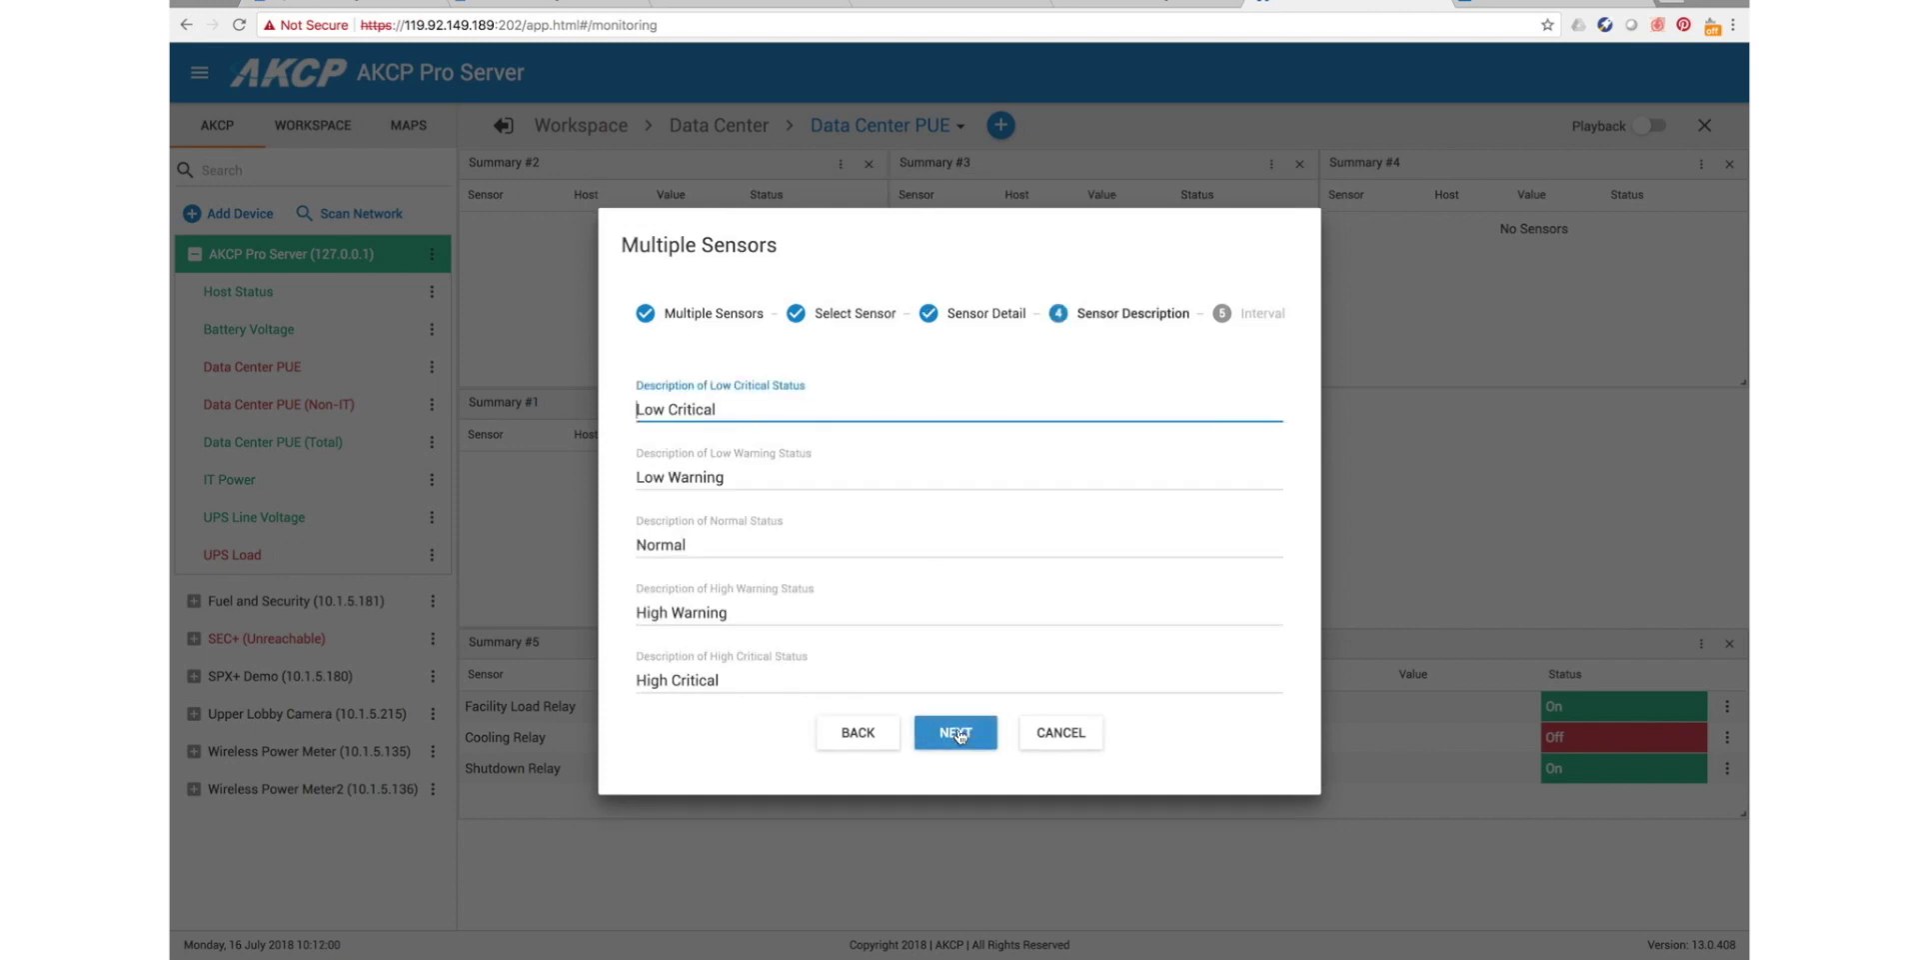
{"action": "left_click", "coordinate": [956, 730]}
{"action": "left_click", "coordinate": [954, 608]}
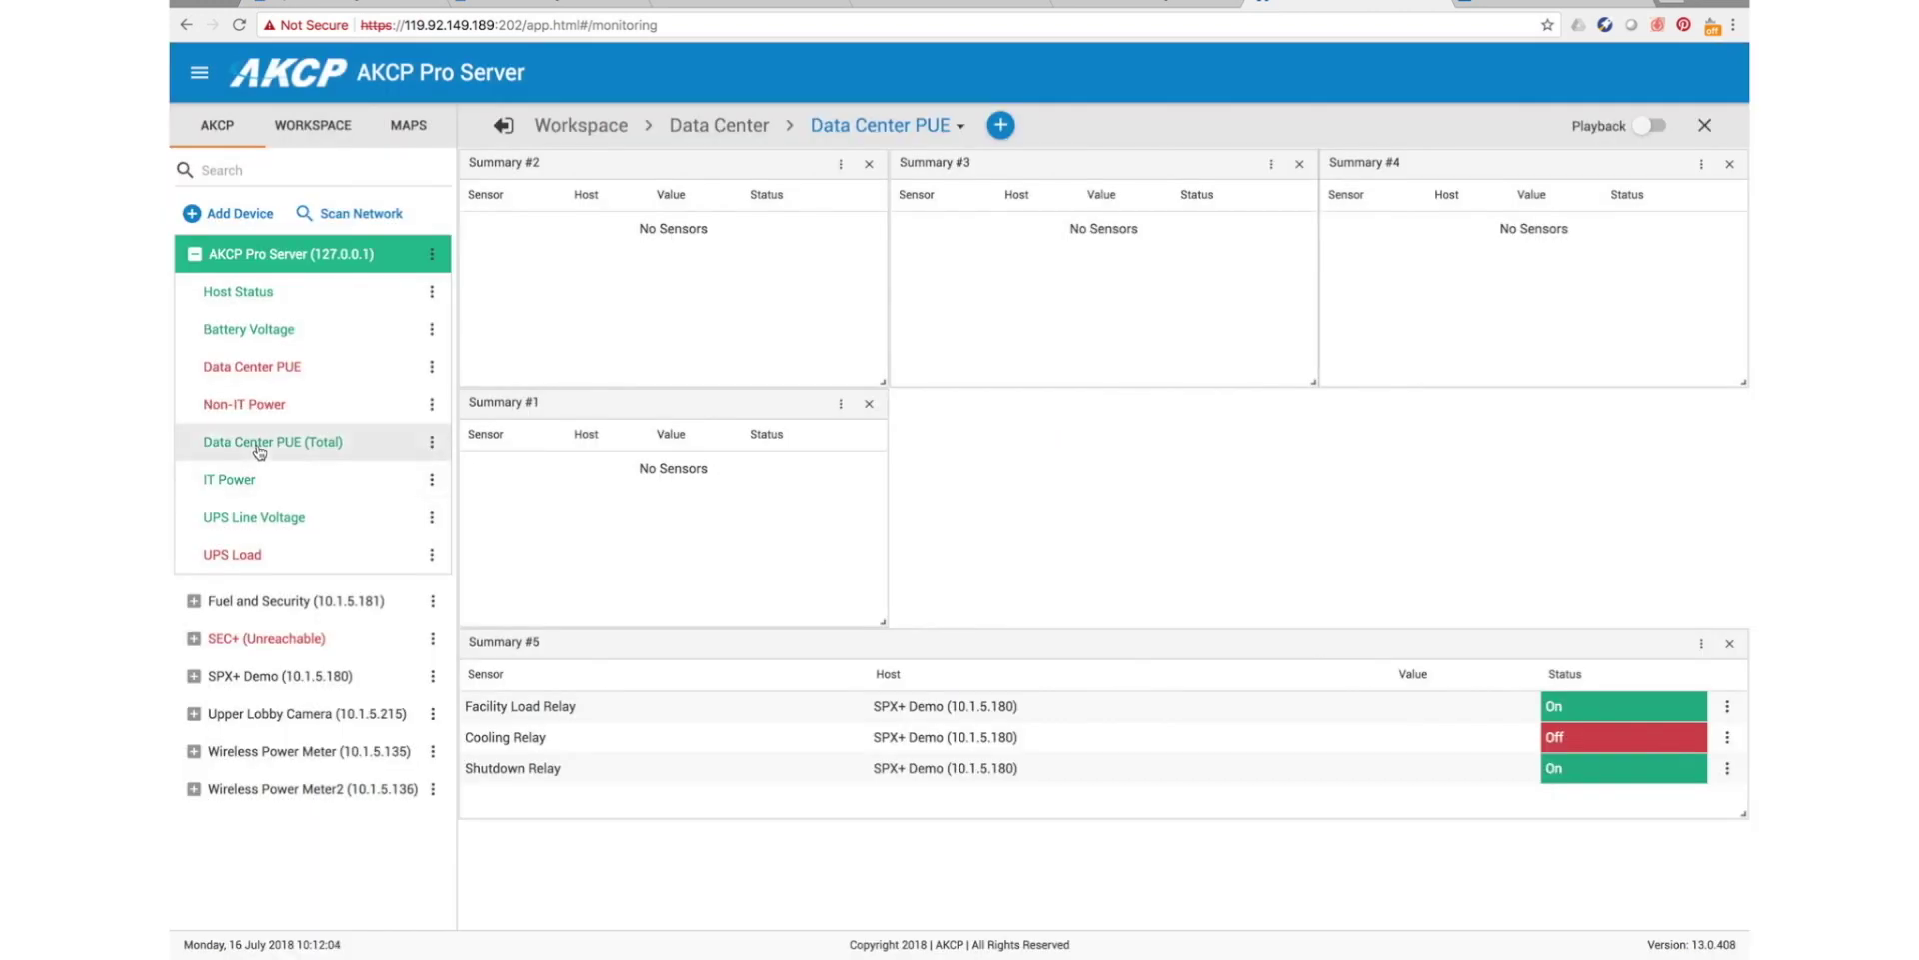
Change the Data Center PUE (Total) sensor name to 'Total Power' and save, keeping its IT plus Non-IT sources.
{"action": "left_click", "coordinate": [432, 443]}
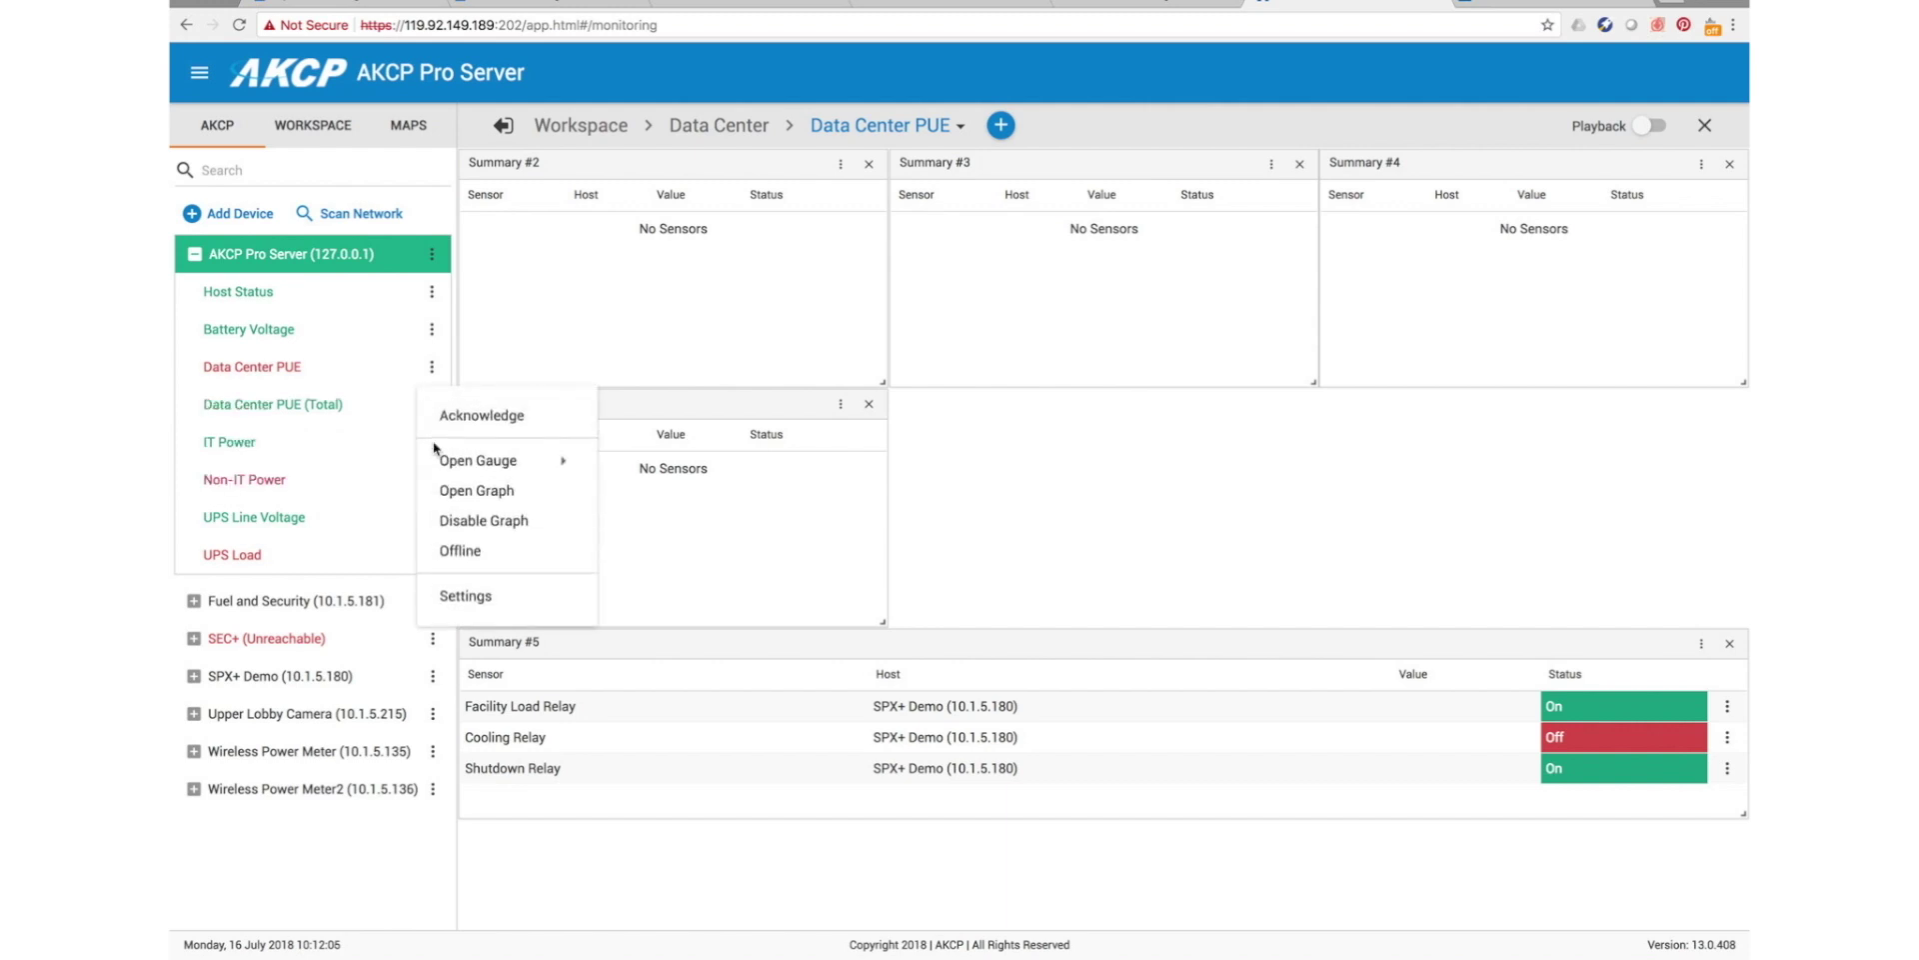
{"action": "left_click", "coordinate": [458, 596]}
{"action": "left_click_drag", "start_coordinate": [800, 485], "coordinate": [610, 487]}
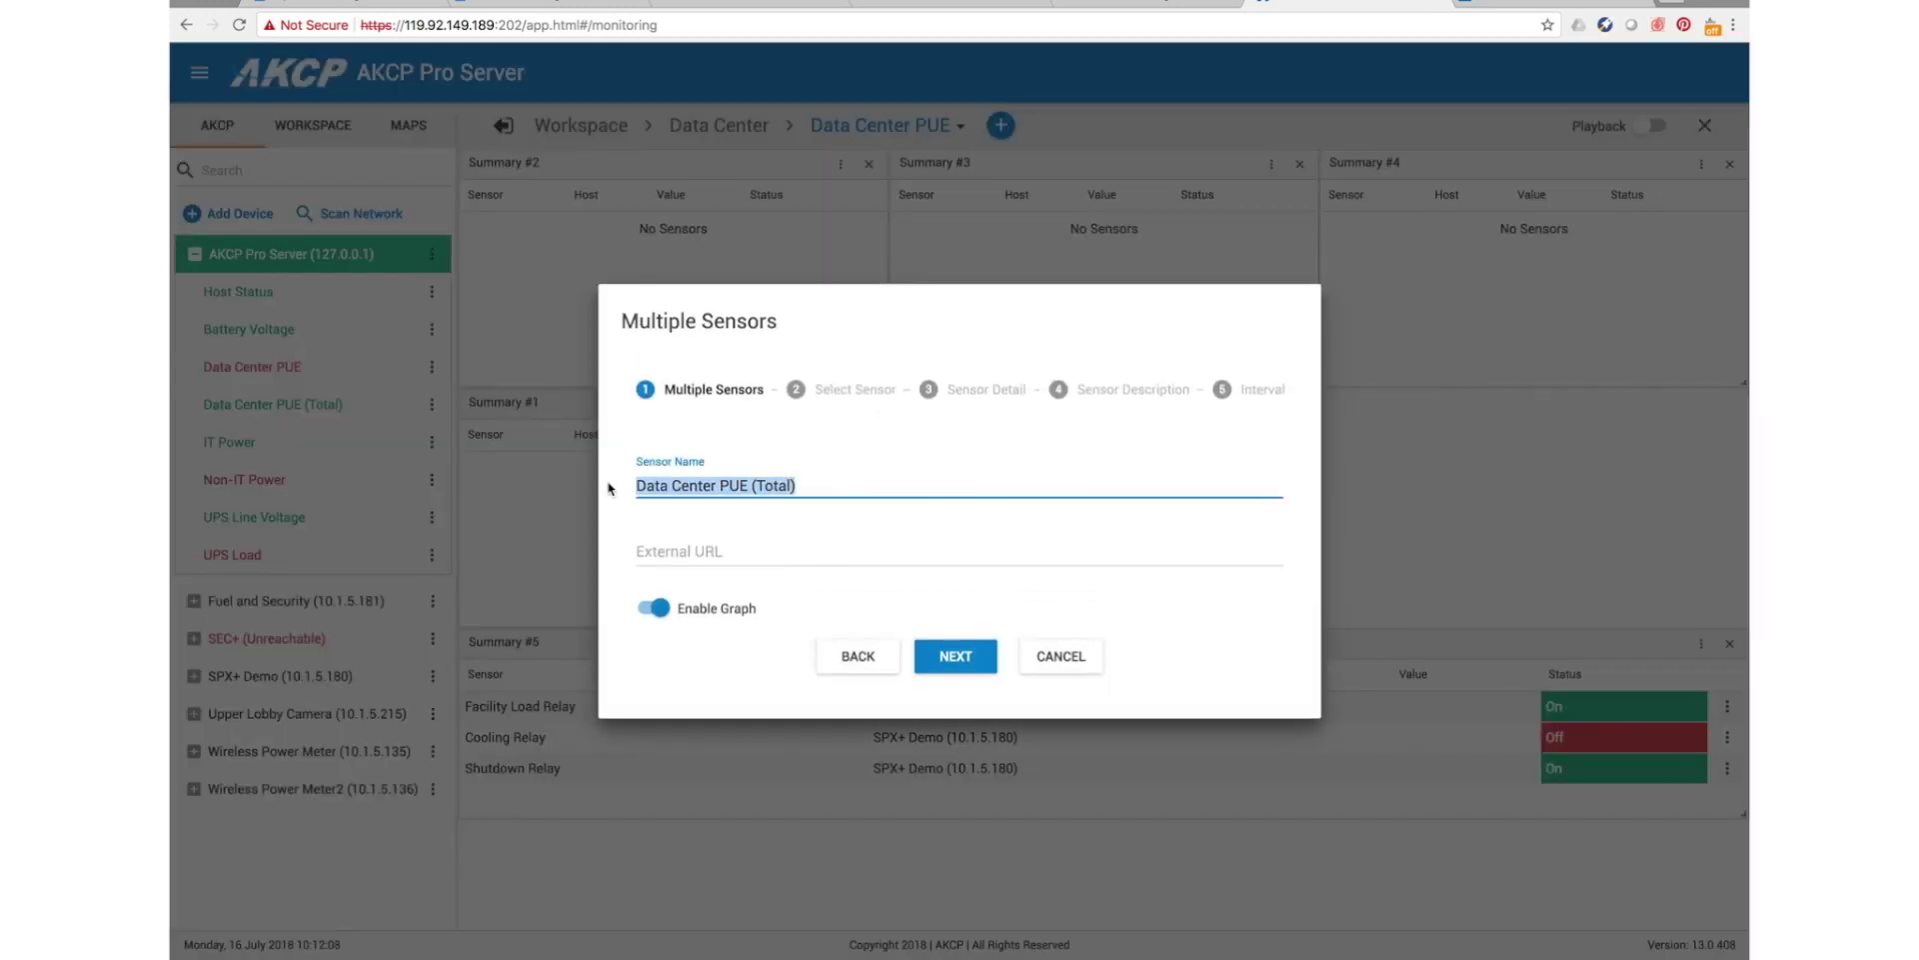
{"action": "type", "text": "Total Power"}
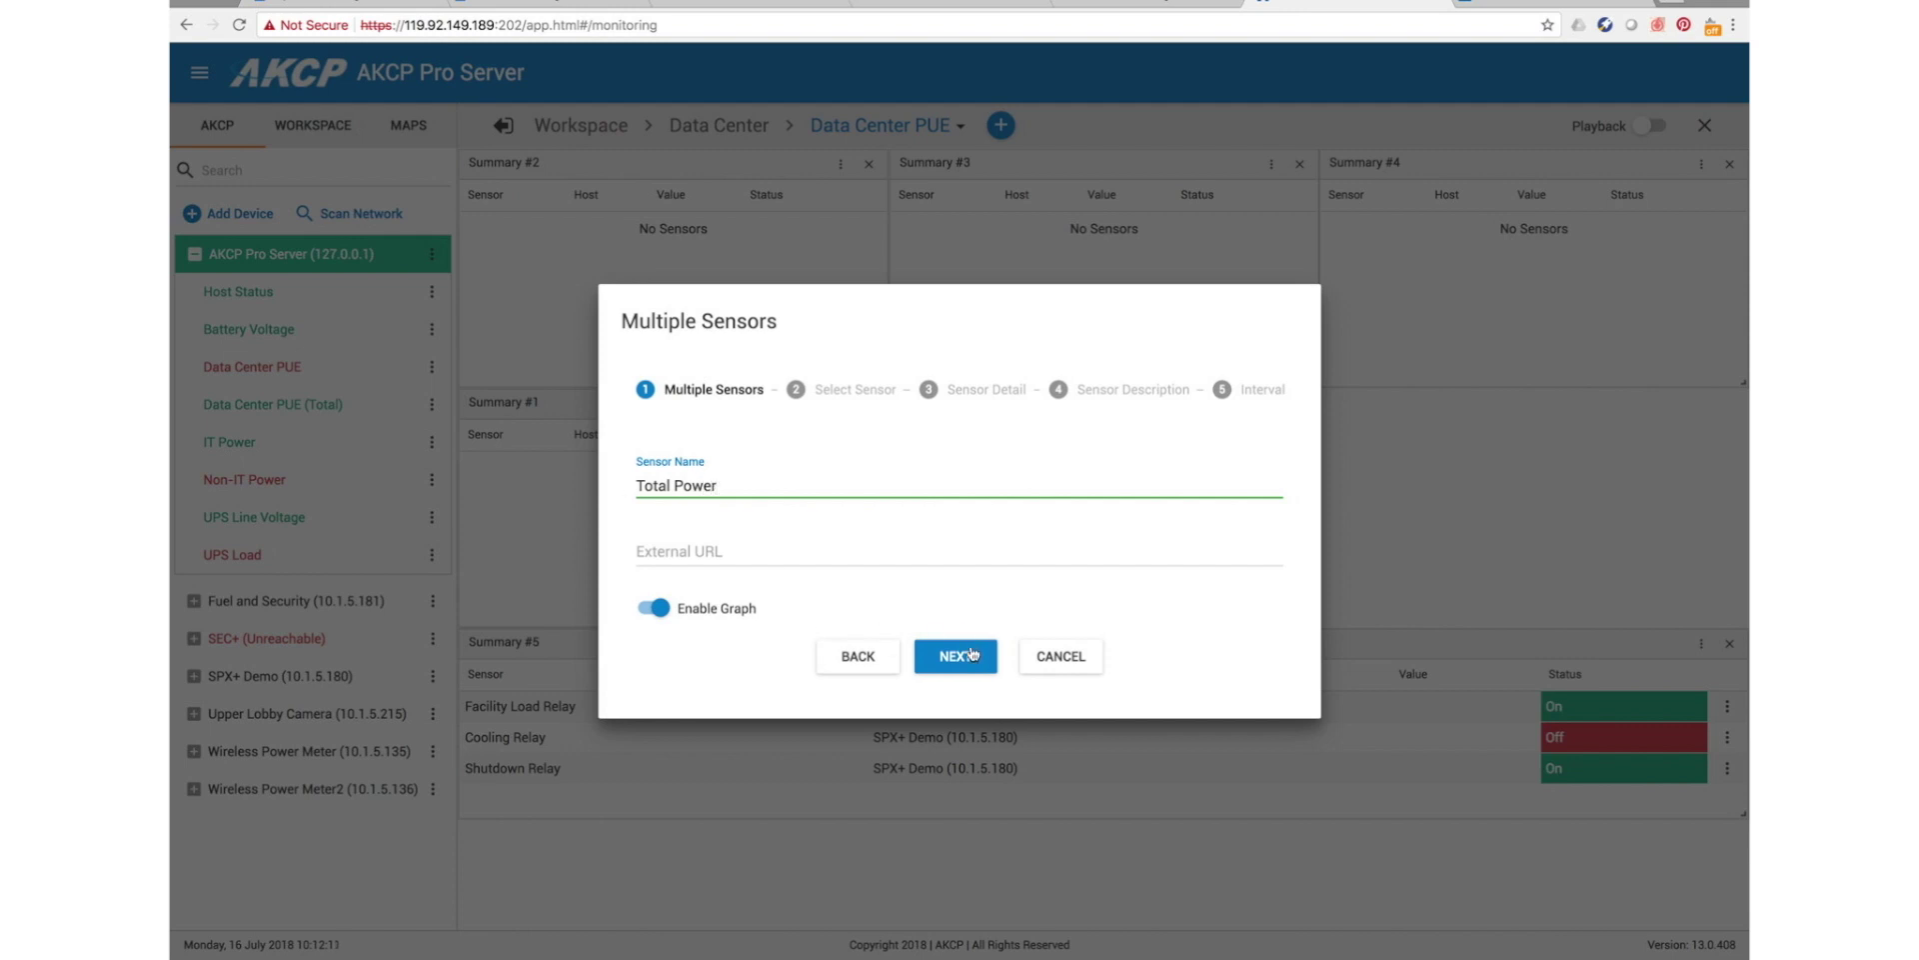
{"action": "left_click", "coordinate": [972, 653]}
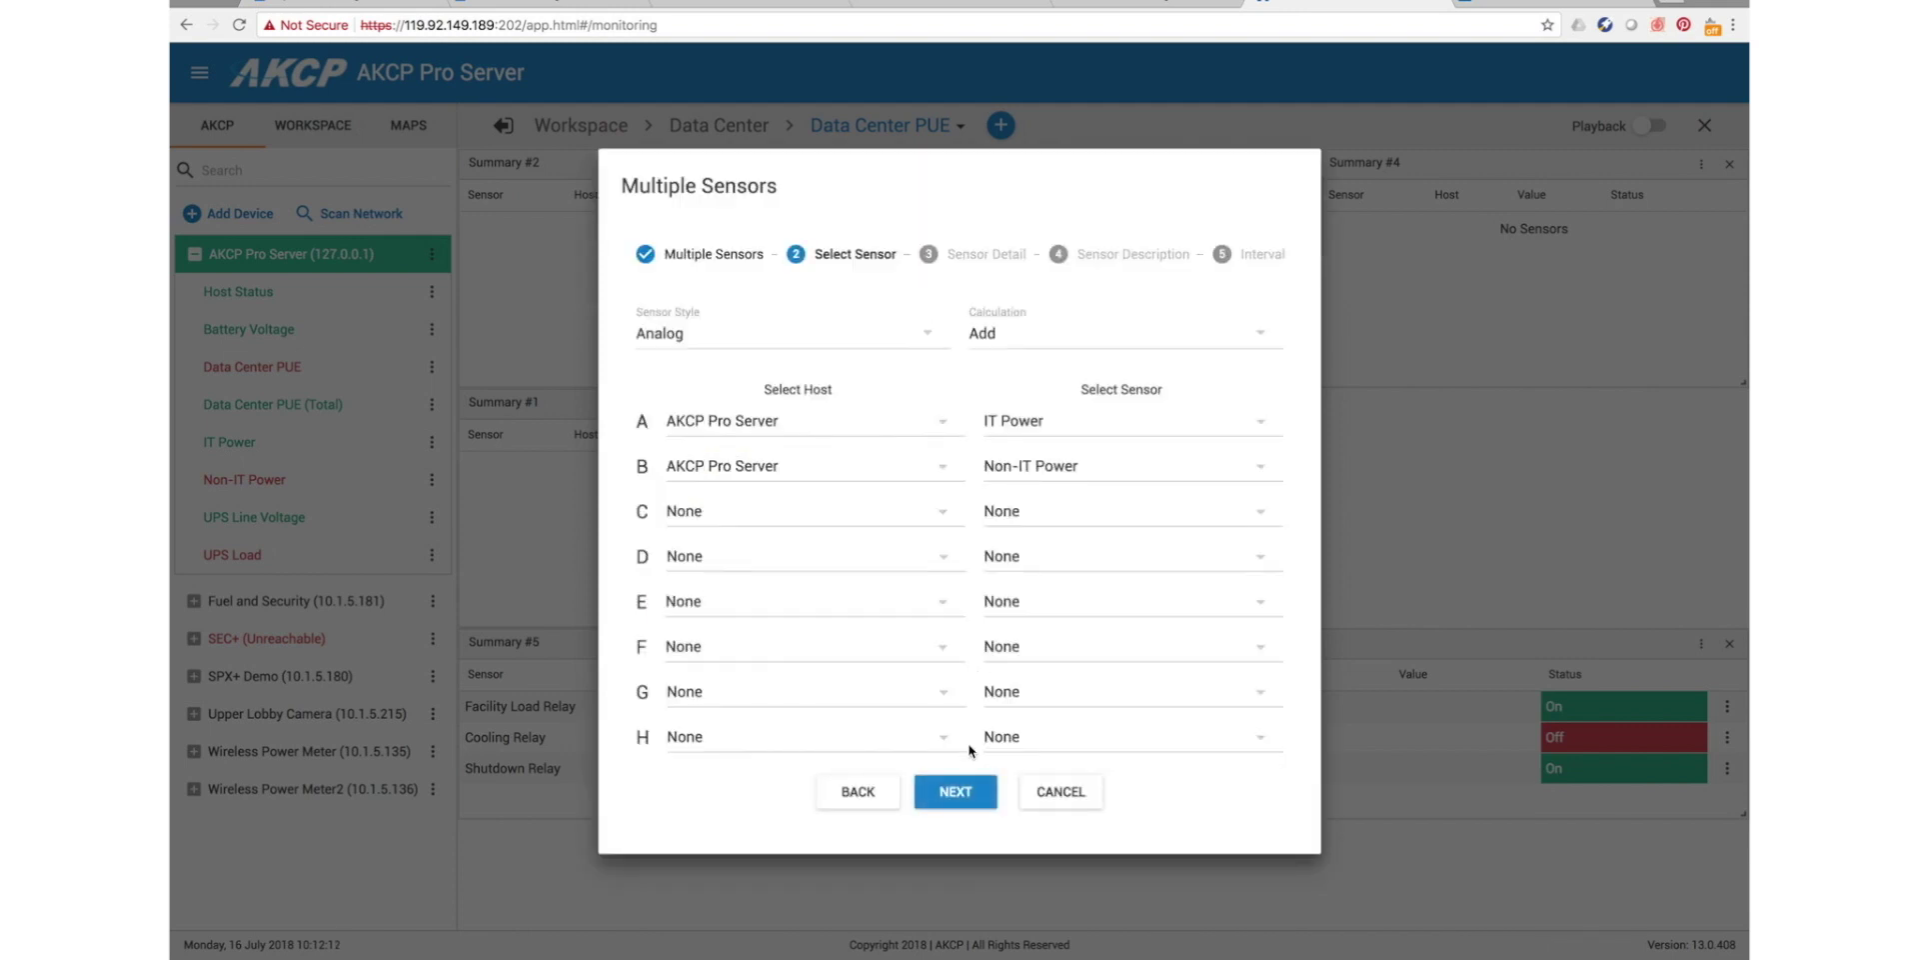
{"action": "left_click", "coordinate": [972, 789]}
{"action": "left_click", "coordinate": [970, 779]}
{"action": "left_click", "coordinate": [958, 770]}
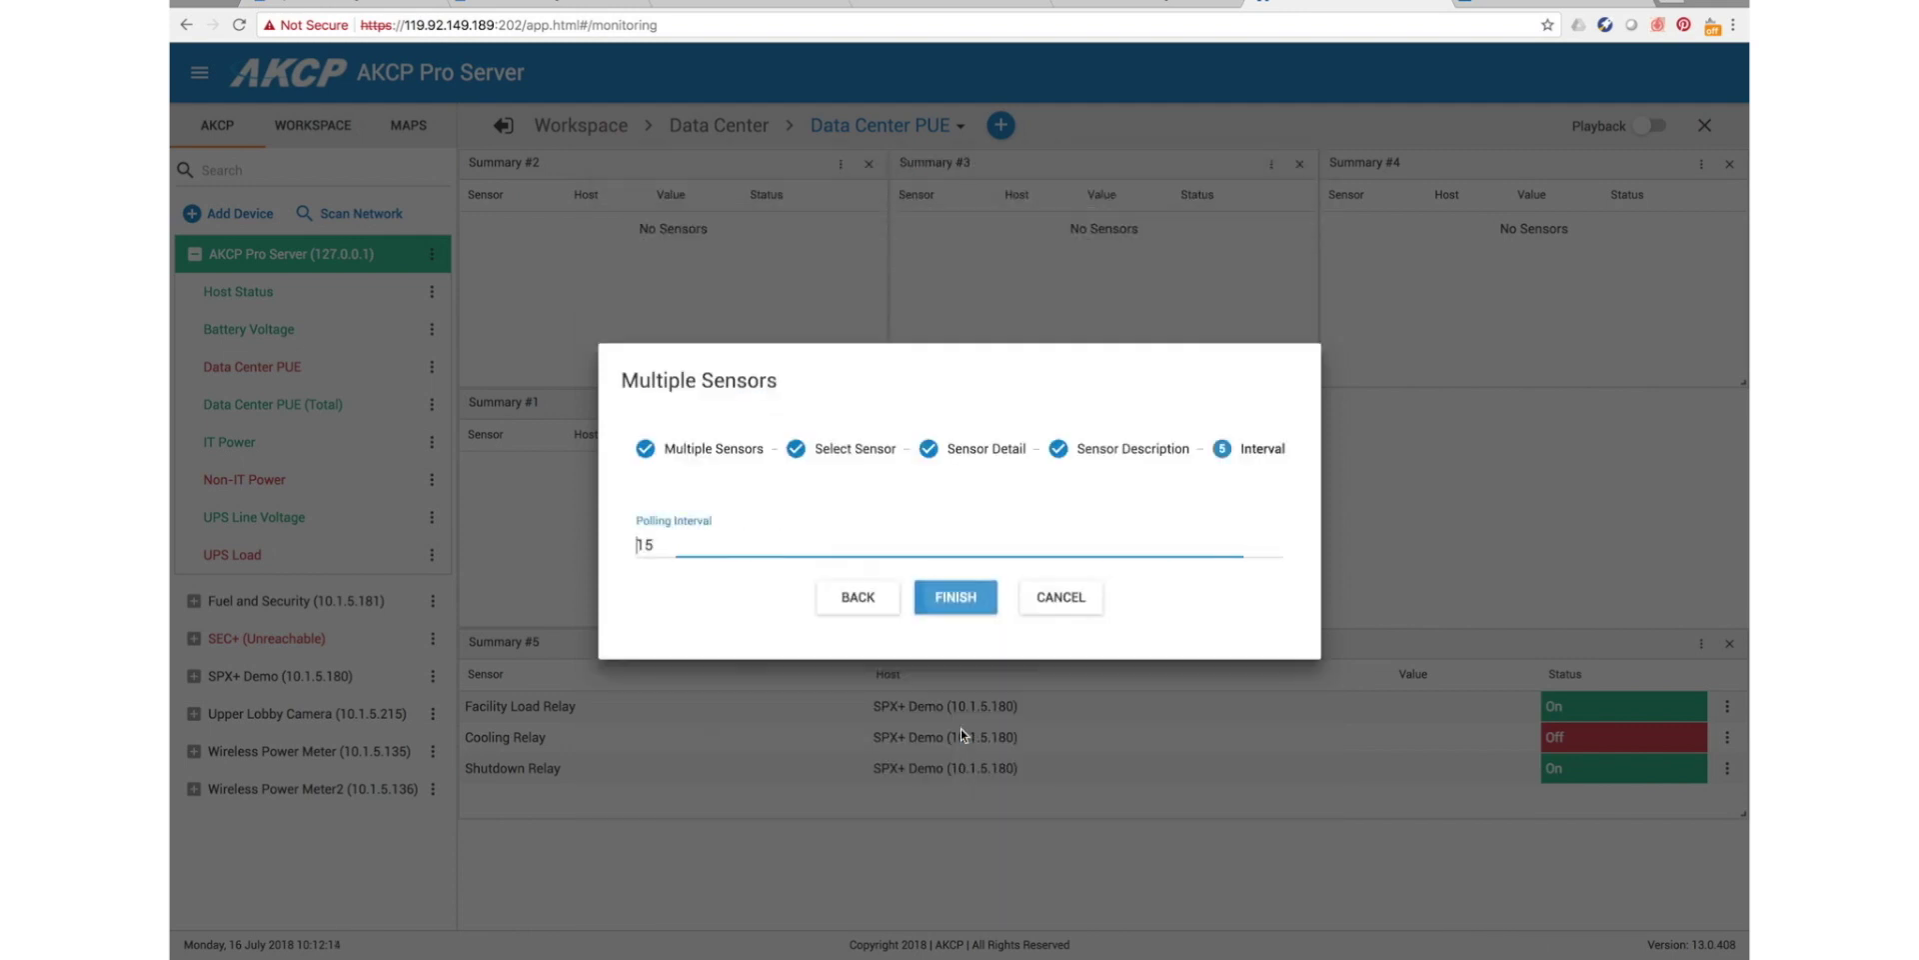
{"action": "left_click", "coordinate": [956, 597]}
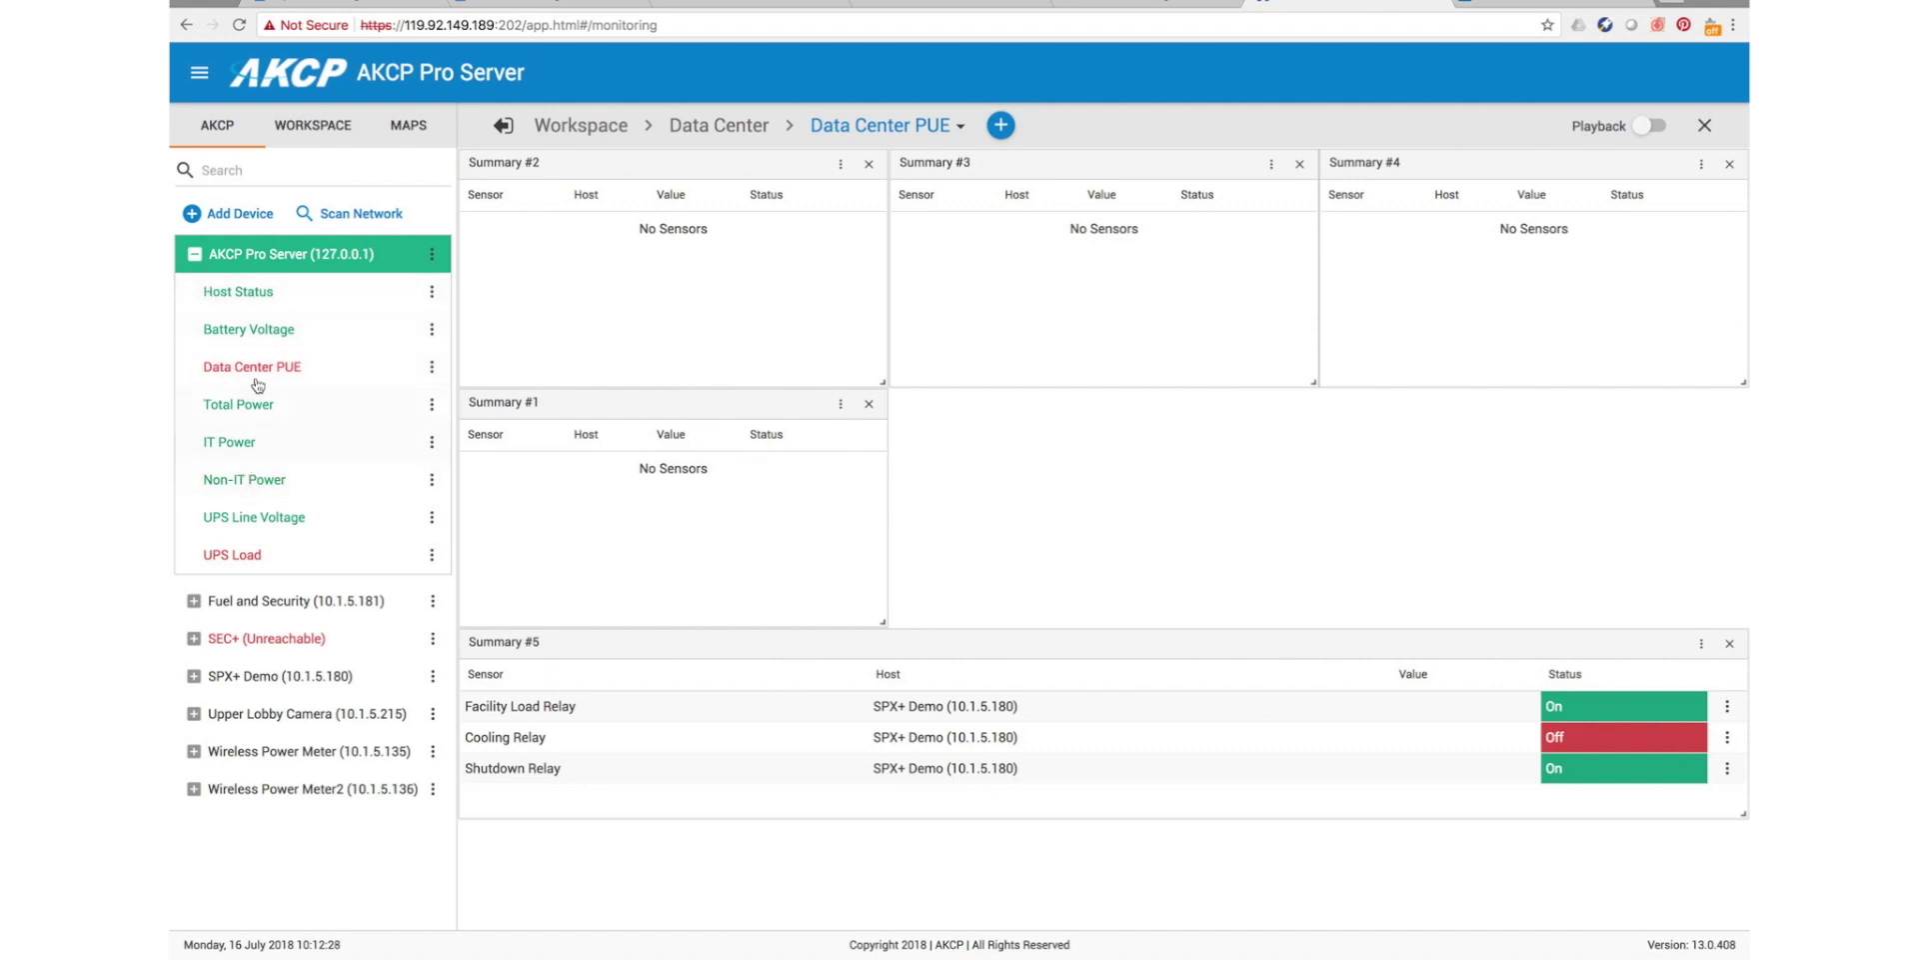
Place Data Center PUE, IT Power, Non-IT Power and Total Power onto Summary #1 through #4.
{"action": "left_click_drag", "start_coordinate": [257, 384], "coordinate": [630, 593]}
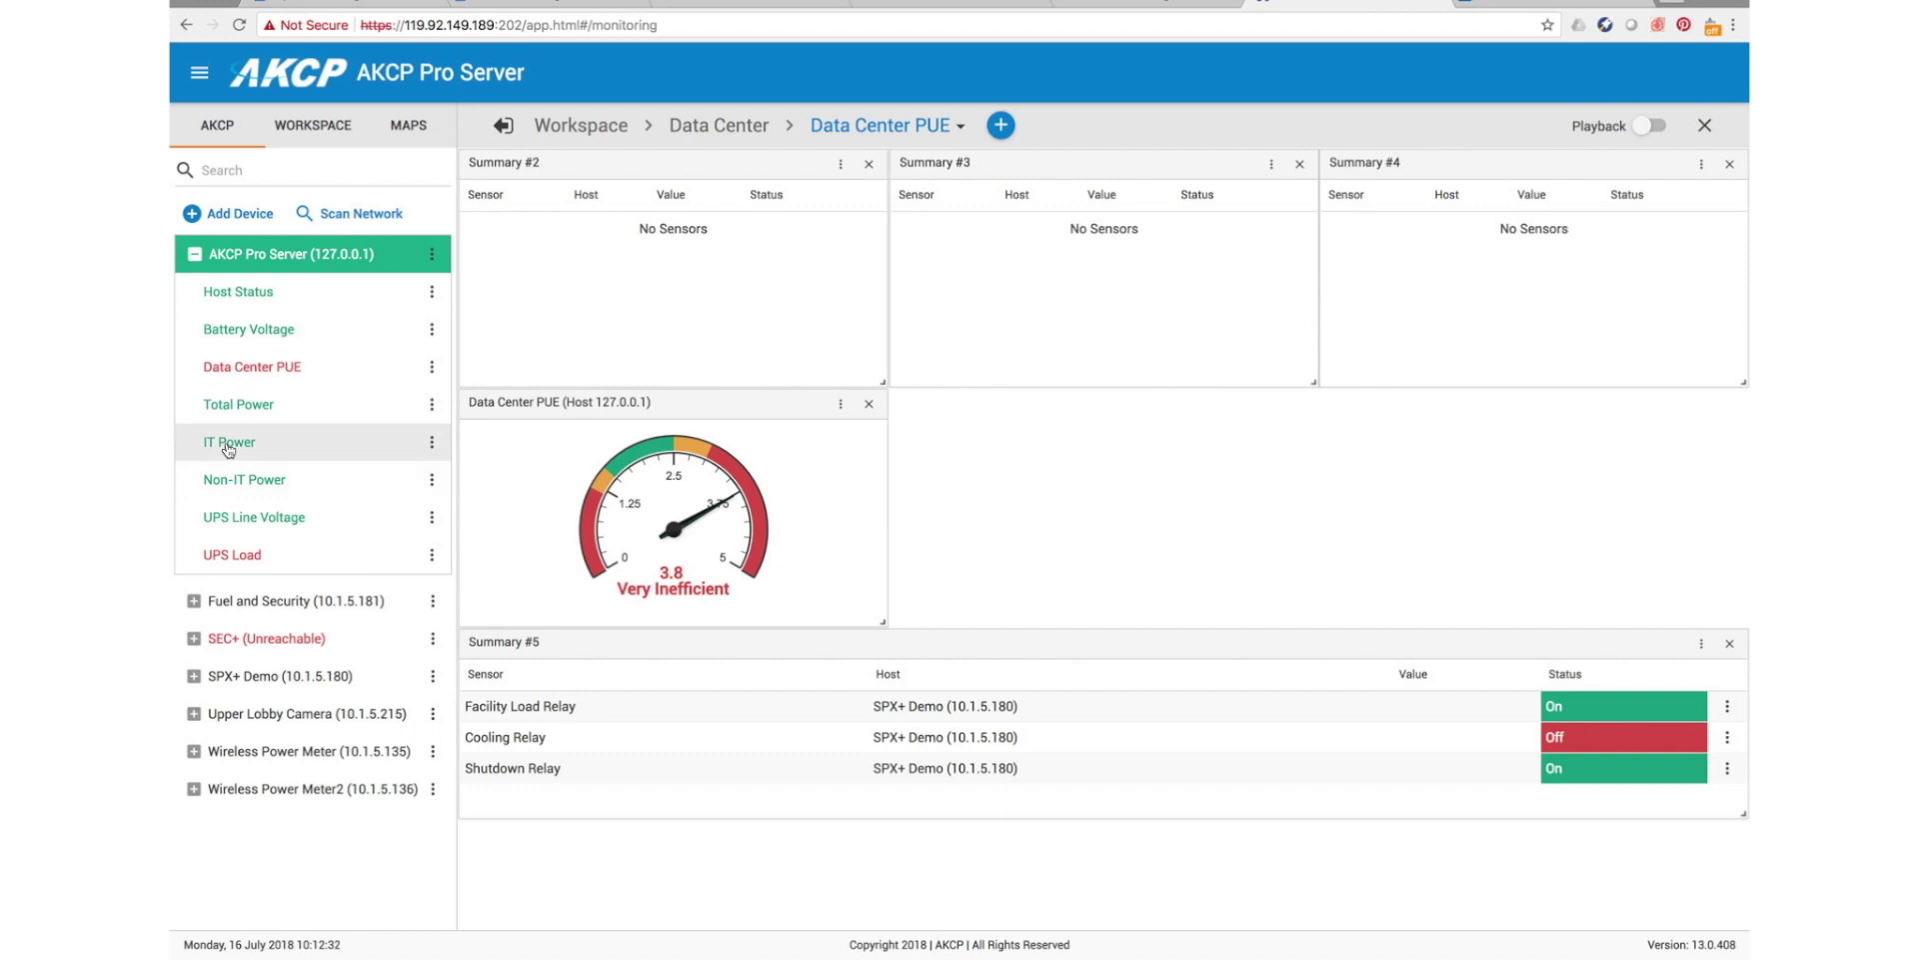
{"action": "left_click_drag", "start_coordinate": [228, 450], "coordinate": [680, 285]}
{"action": "left_click_drag", "start_coordinate": [240, 480], "coordinate": [1090, 275]}
{"action": "left_click_drag", "start_coordinate": [325, 412], "coordinate": [1542, 258]}
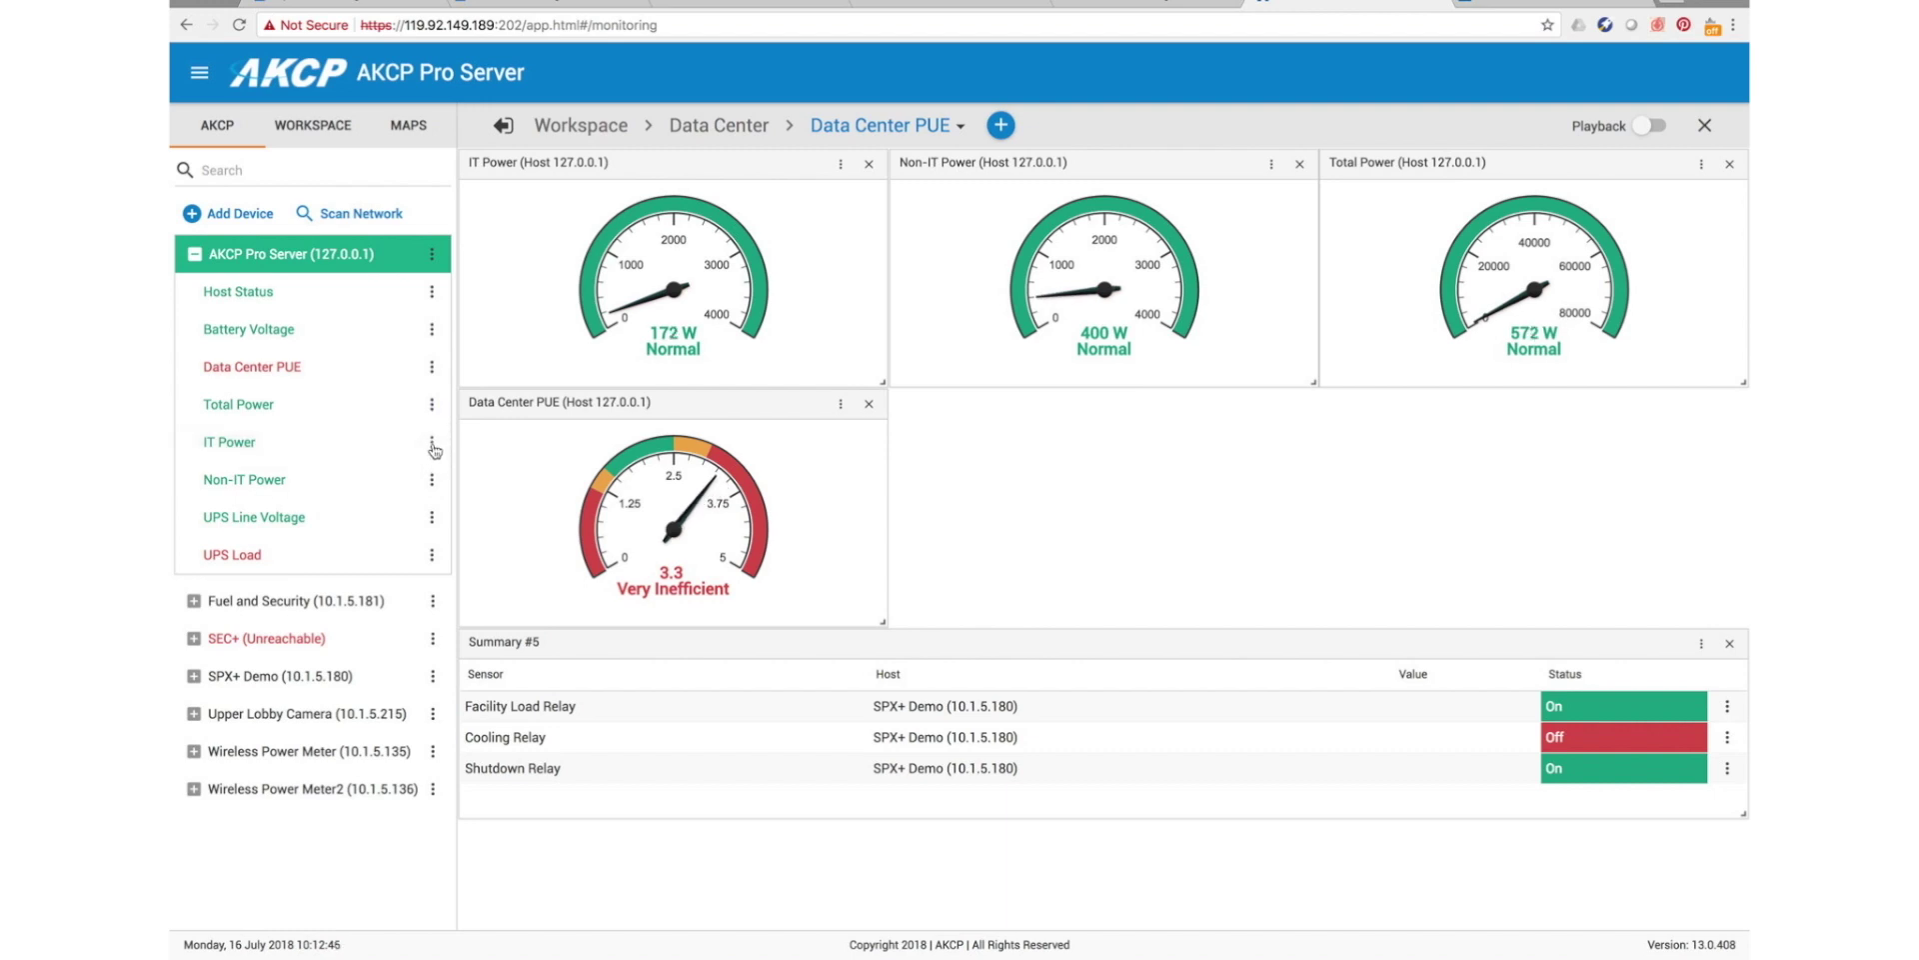
Open a live Total Power graph and move it to the right middle slot.
{"action": "left_click", "coordinate": [432, 407]}
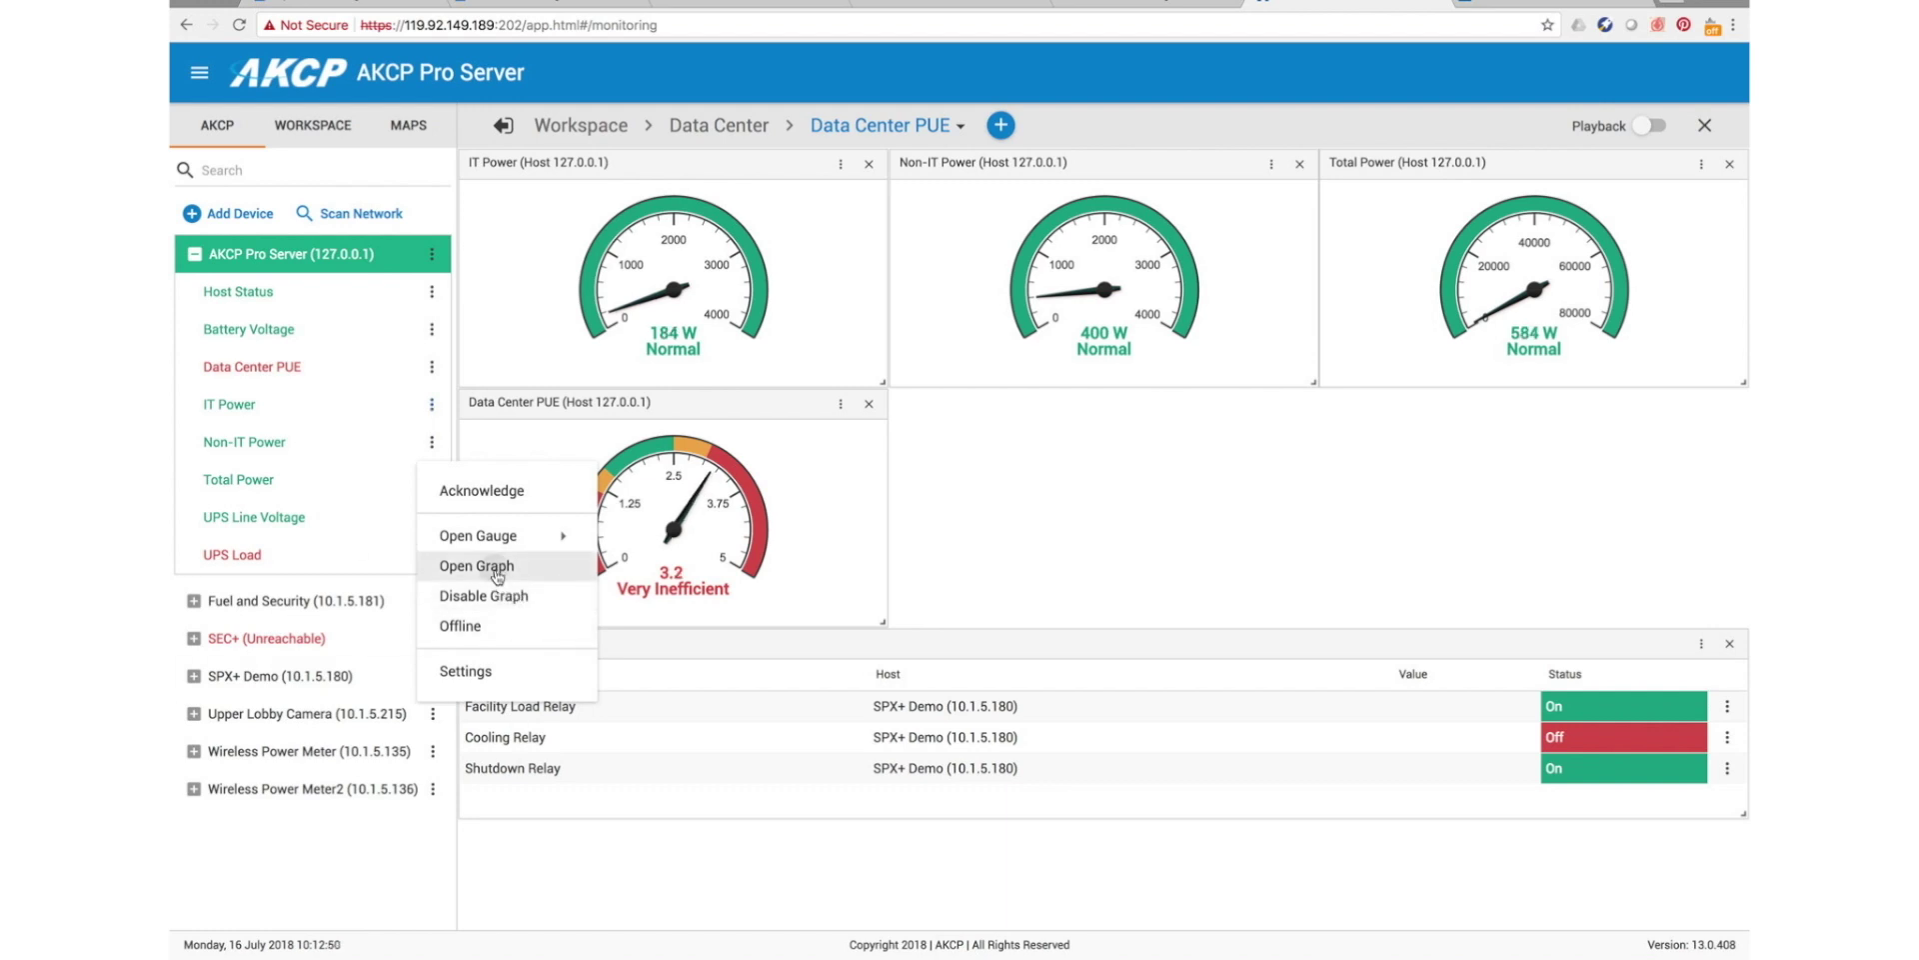
{"action": "left_click", "coordinate": [497, 566]}
{"action": "left_click_drag", "start_coordinate": [1030, 420], "coordinate": [1489, 410]}
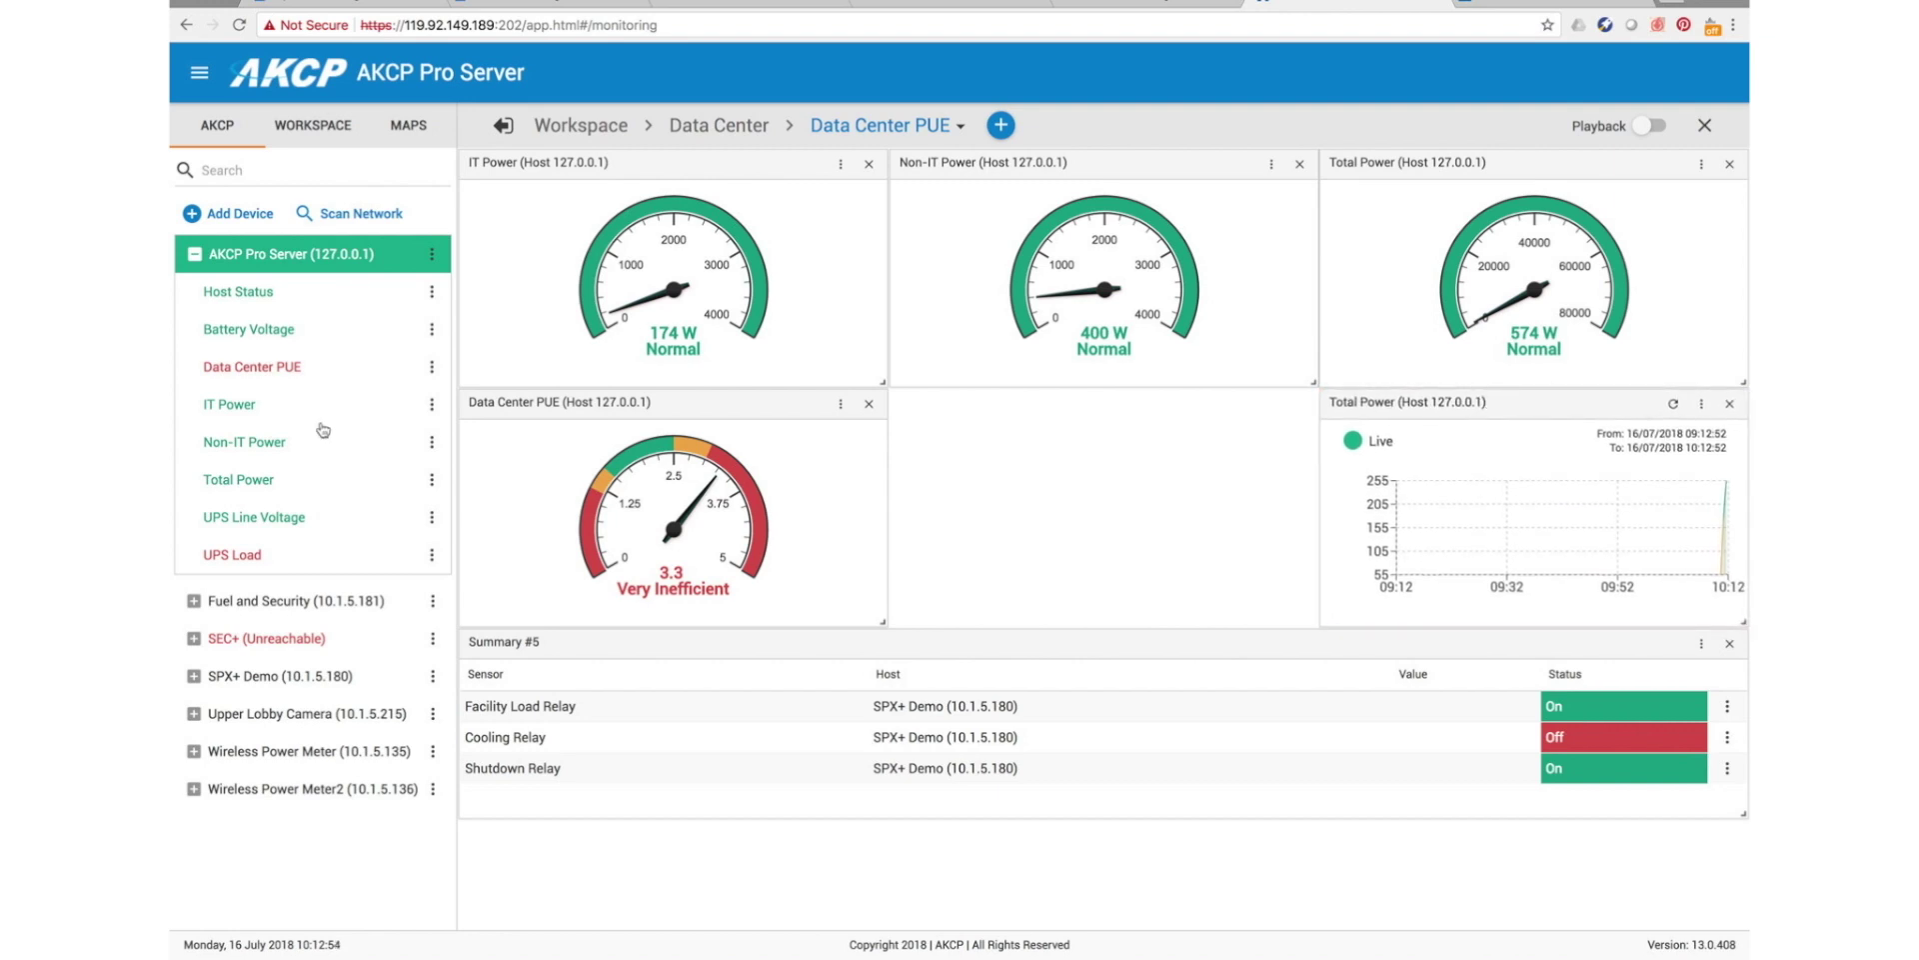
Open a live Non-IT Power graph on the desktop, leaving its chart options unchanged.
{"action": "left_click", "coordinate": [432, 442]}
{"action": "left_click", "coordinate": [469, 527]}
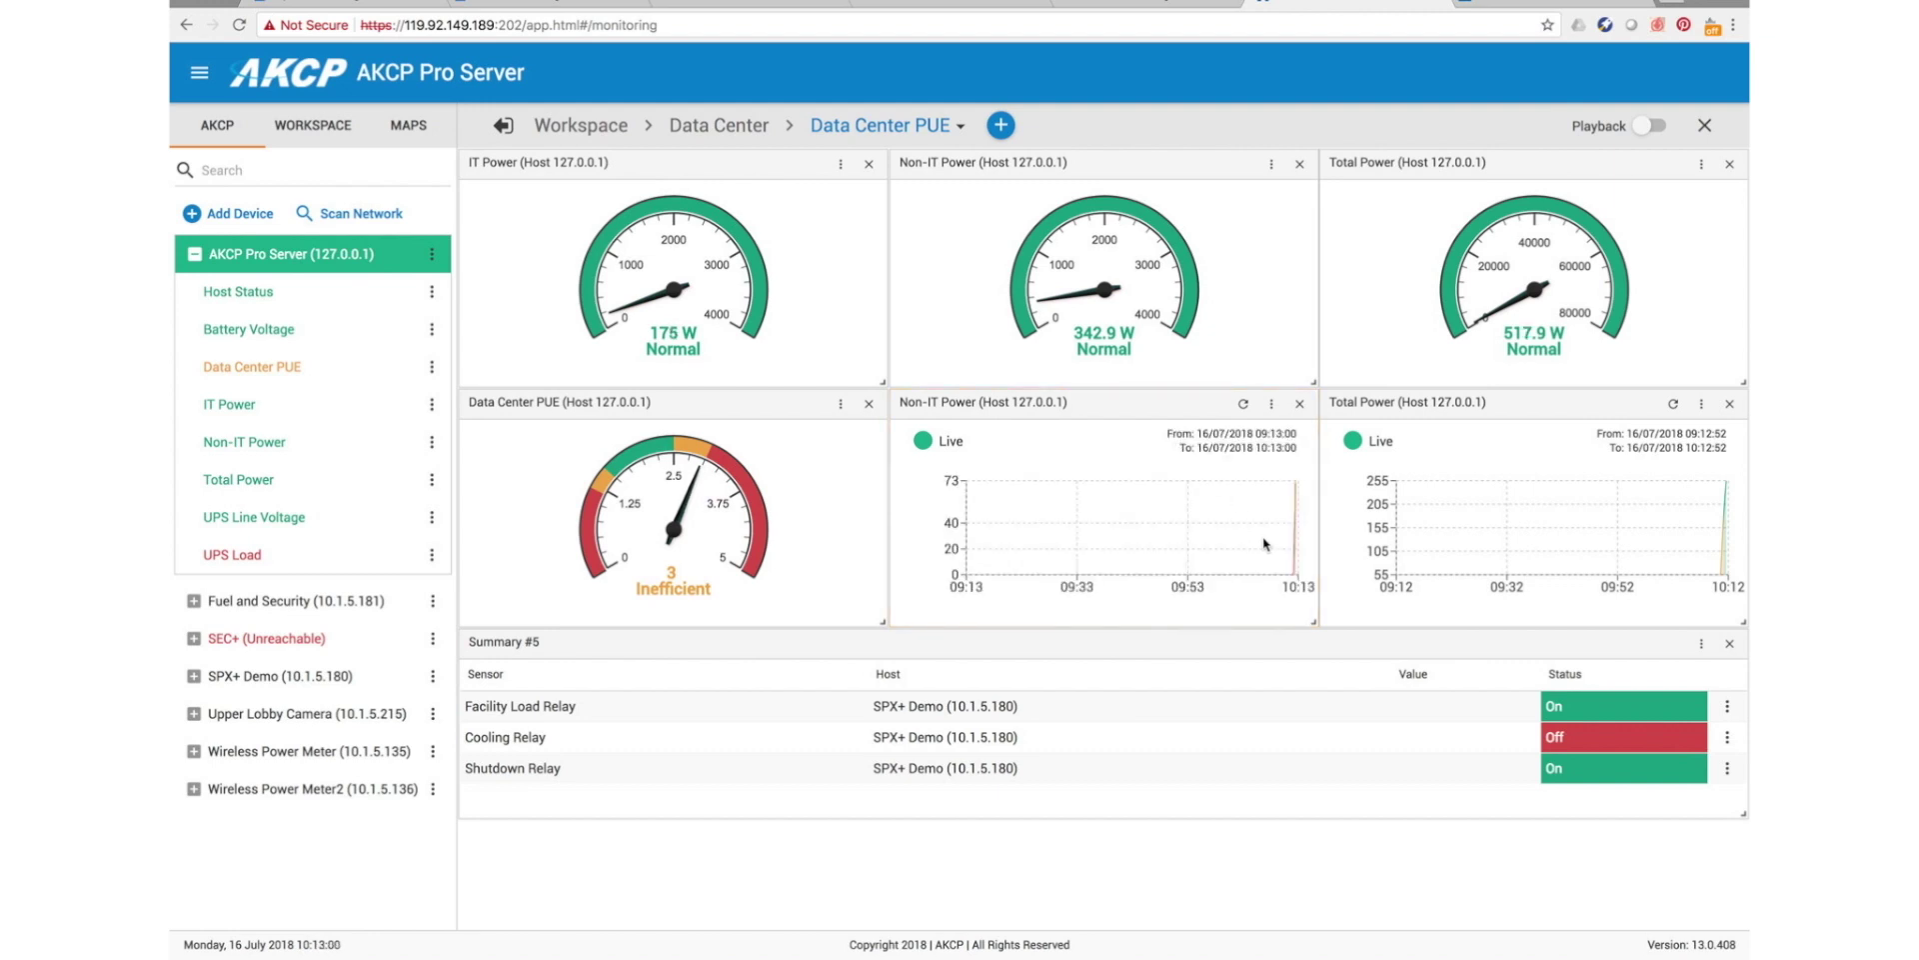
{"action": "mouse_move", "coordinate": [1721, 577]}
{"action": "left_click", "coordinate": [1270, 404]}
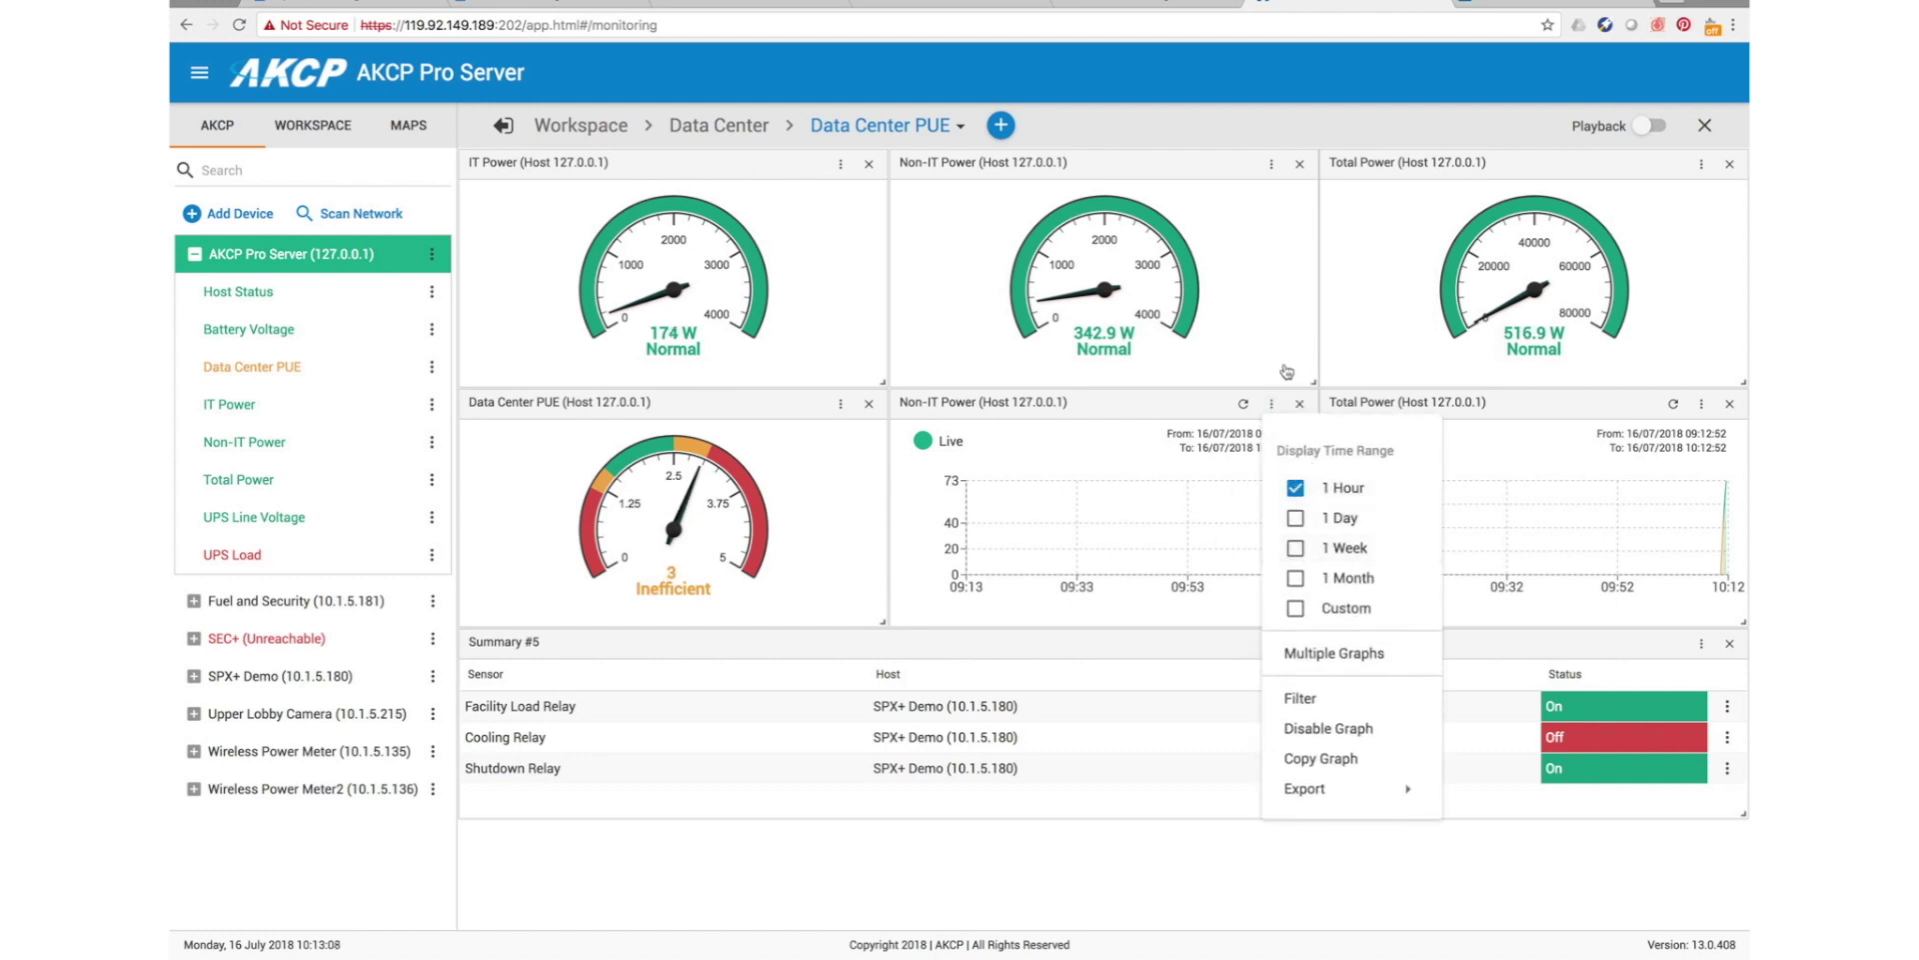
{"action": "left_click", "coordinate": [1276, 405]}
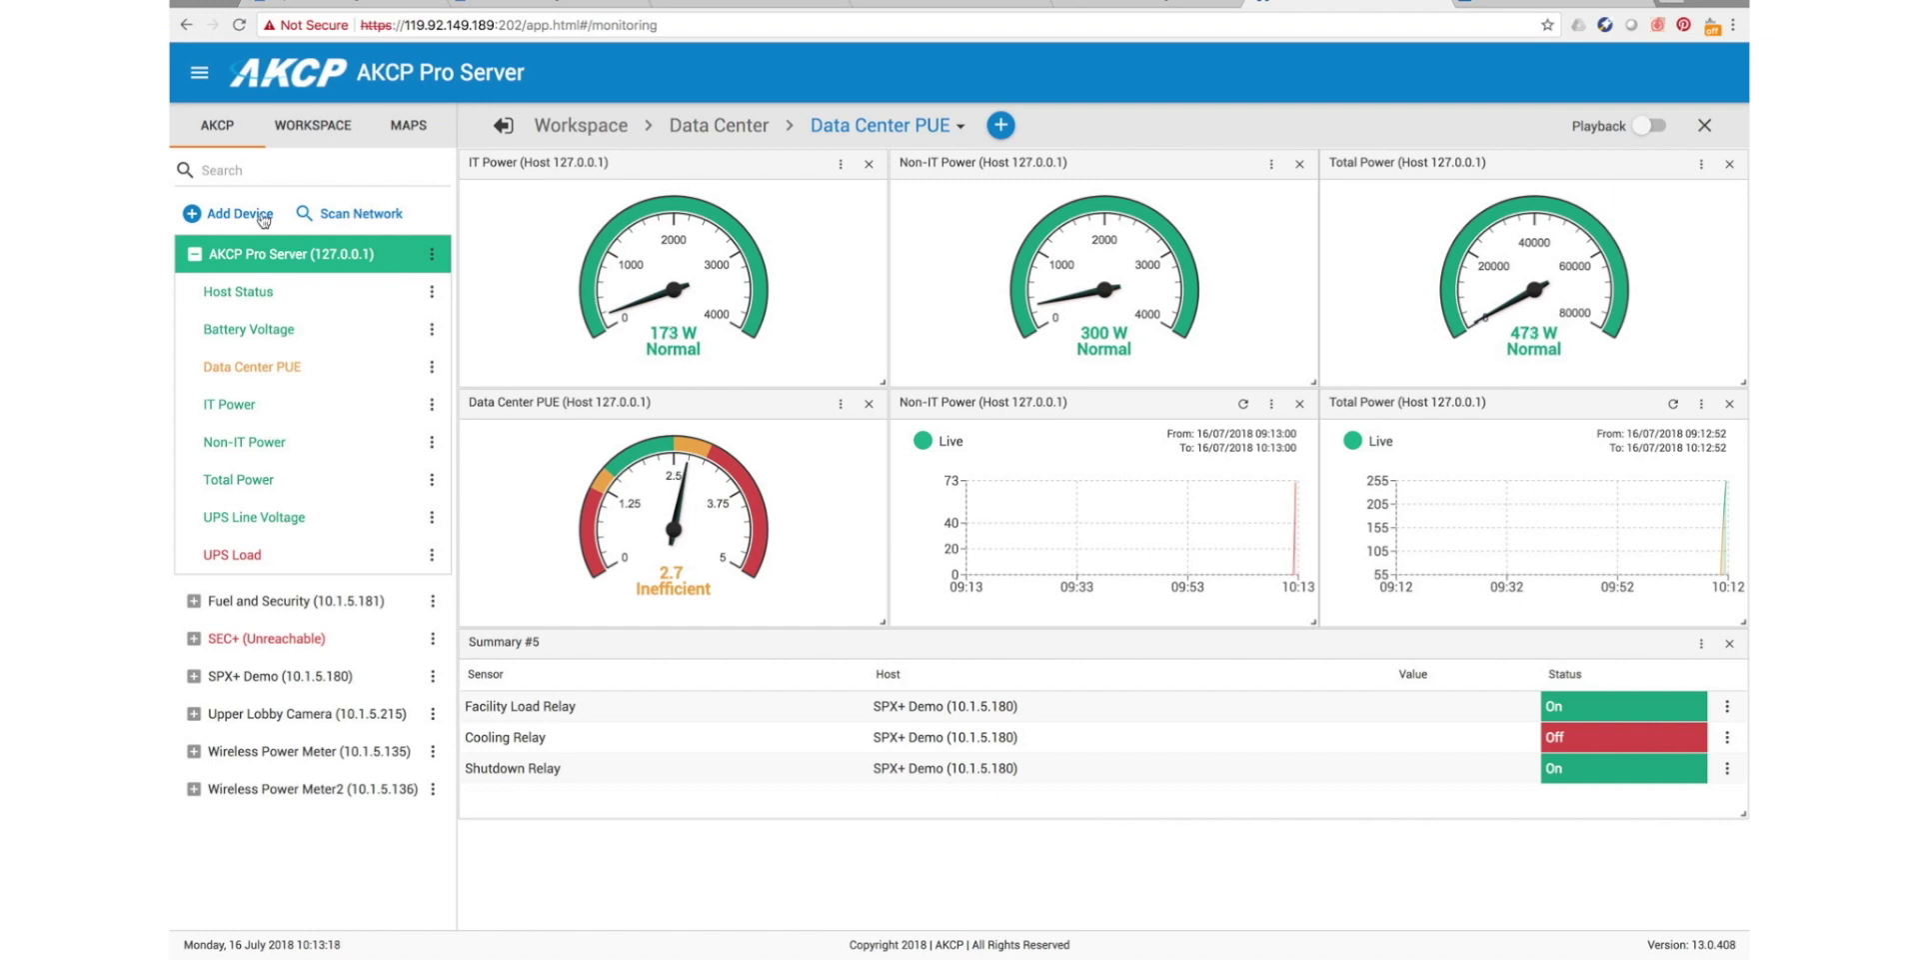
Browse the workspace desktops via Rack 01 Map, then reopen Data Center PUE from the Data Center folder.
{"action": "left_click", "coordinate": [311, 128]}
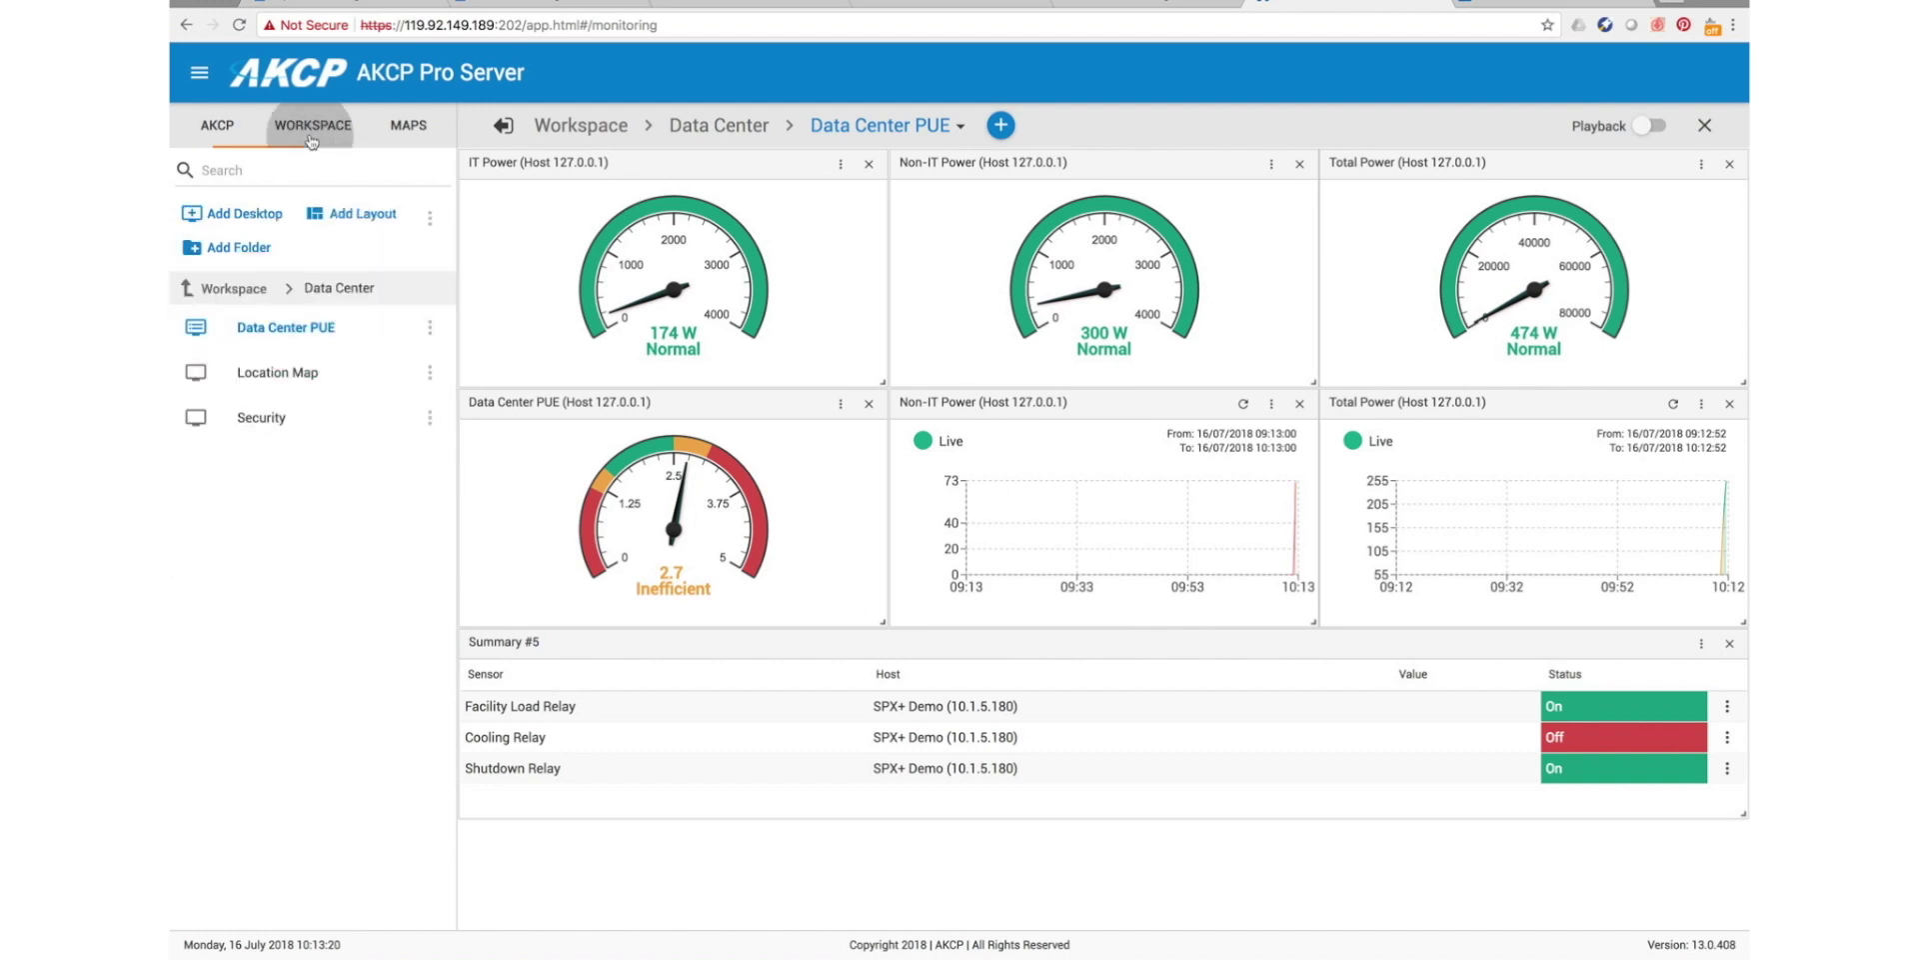
{"action": "left_click", "coordinate": [230, 288]}
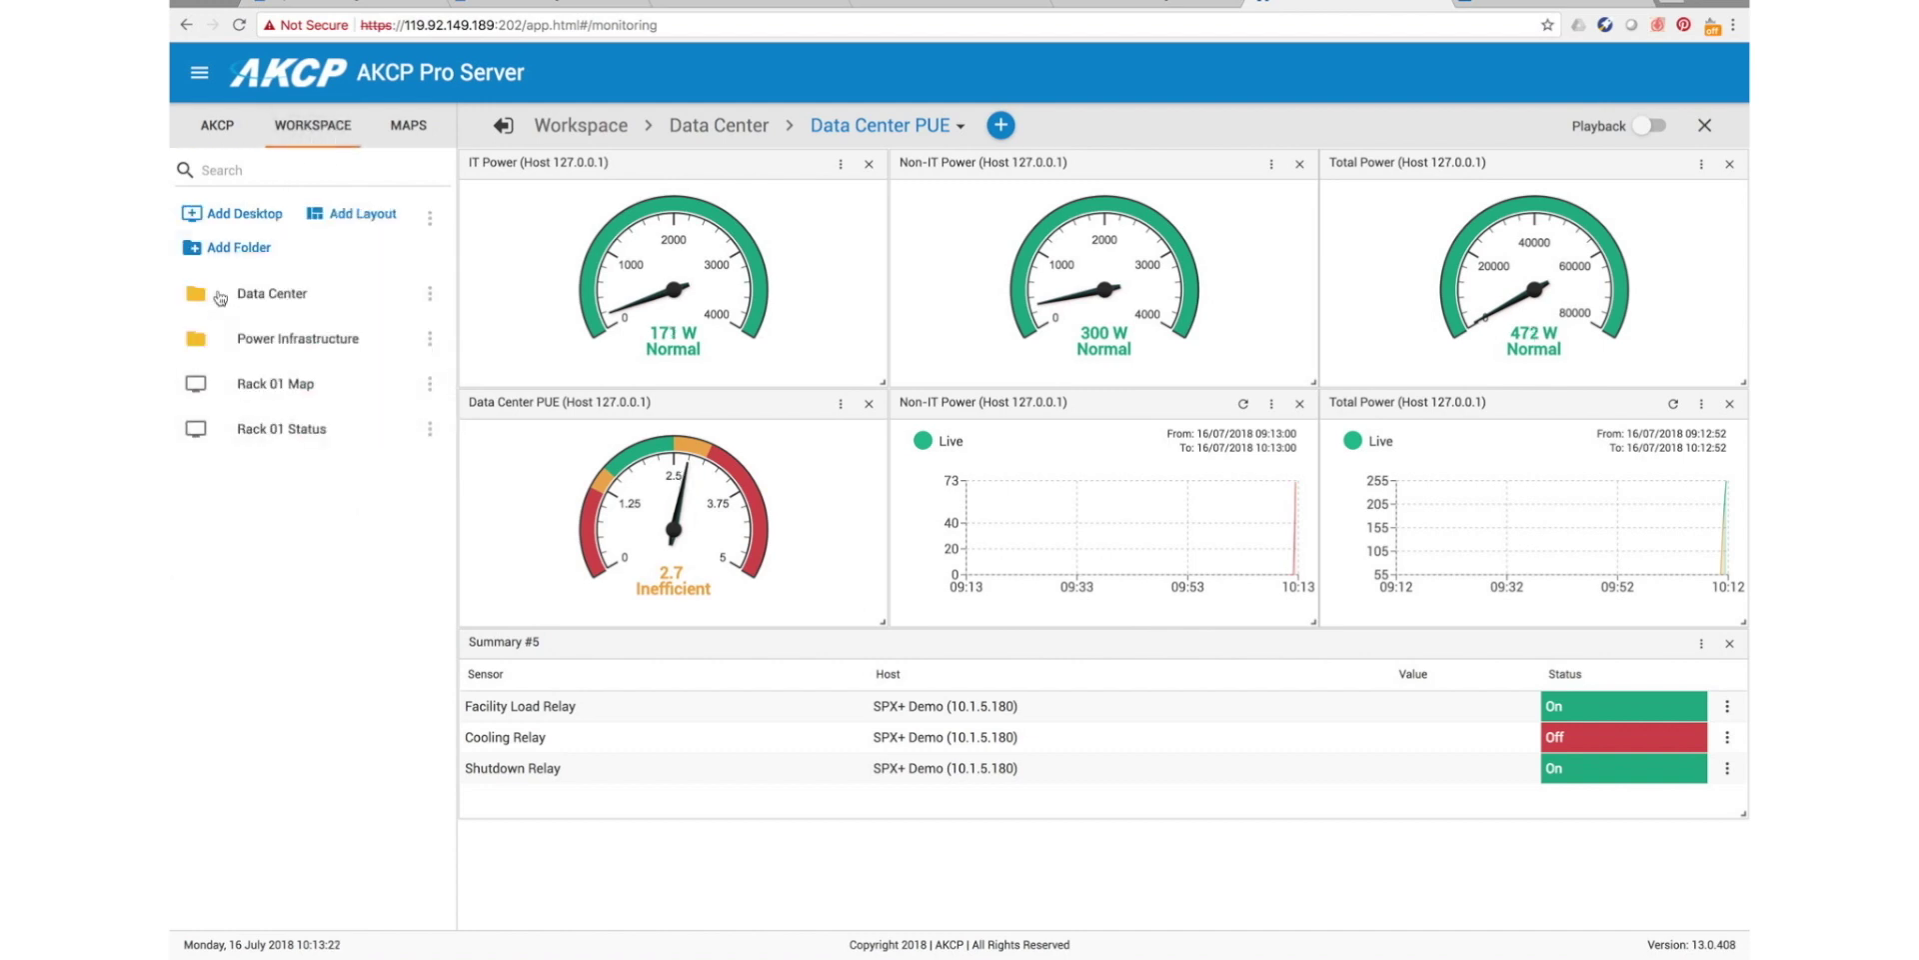
{"action": "left_click", "coordinate": [267, 396]}
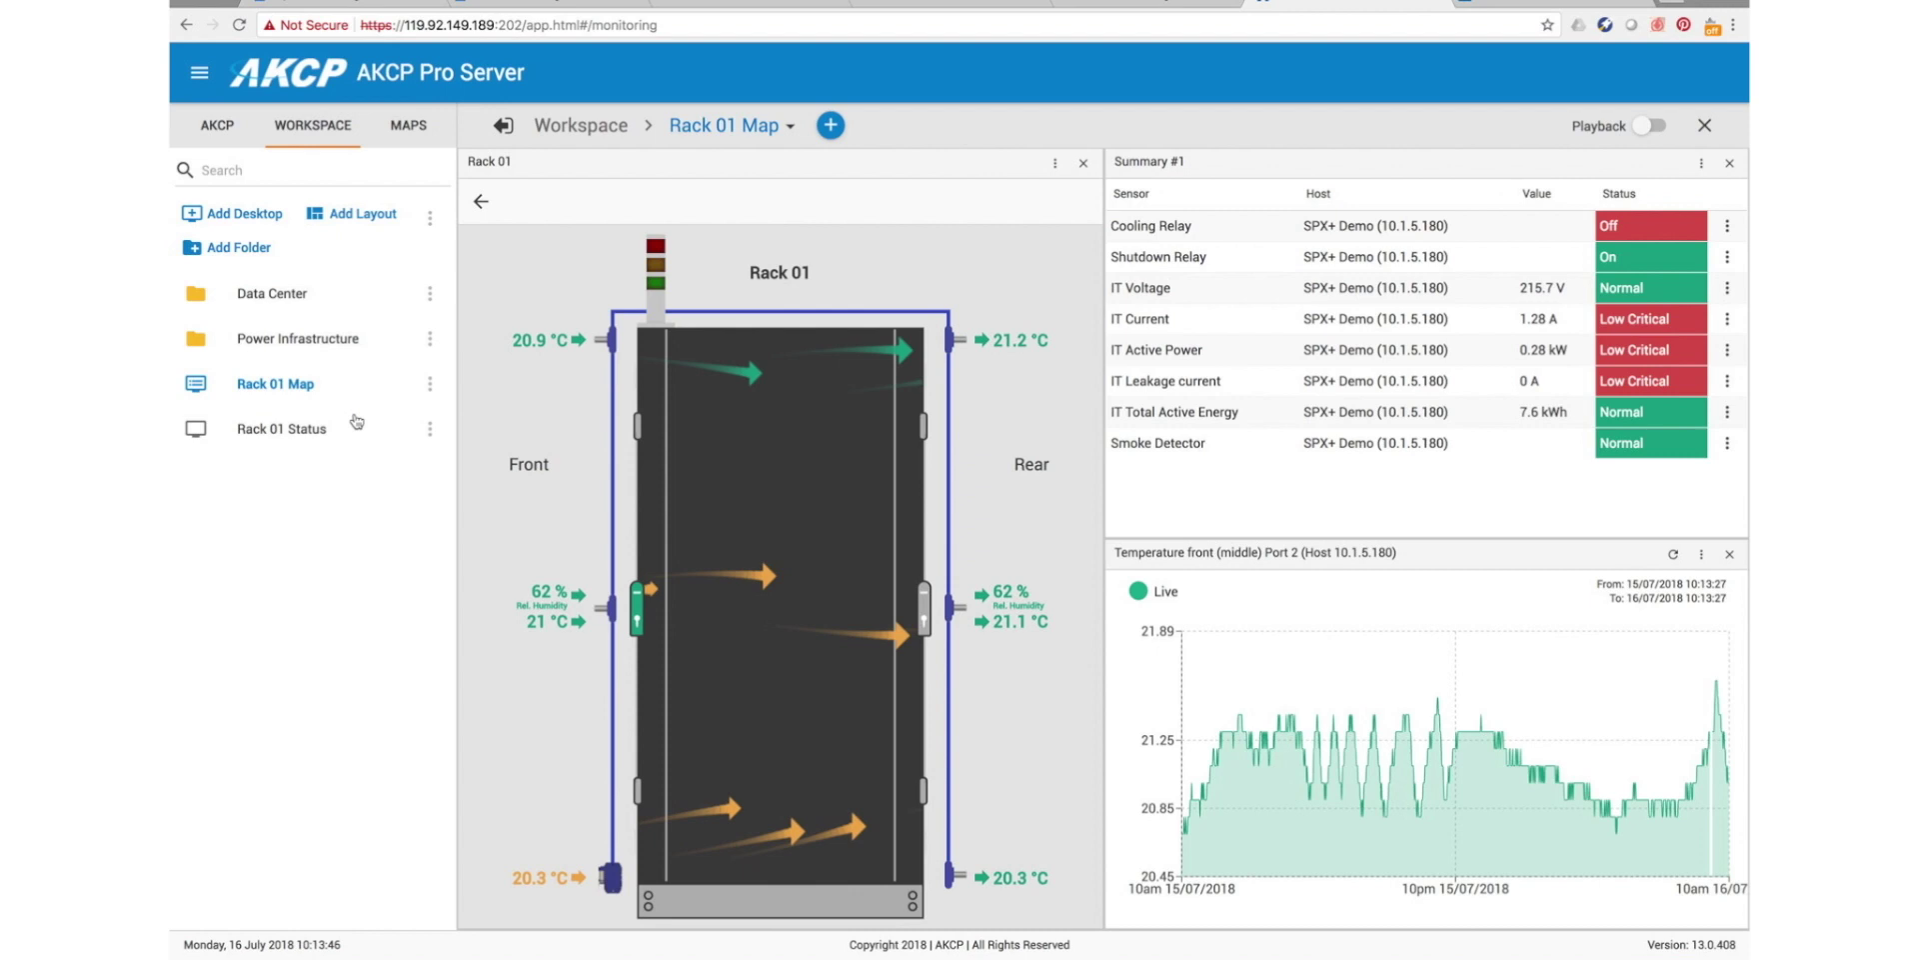
{"action": "left_click", "coordinate": [288, 302]}
{"action": "left_click", "coordinate": [277, 327]}
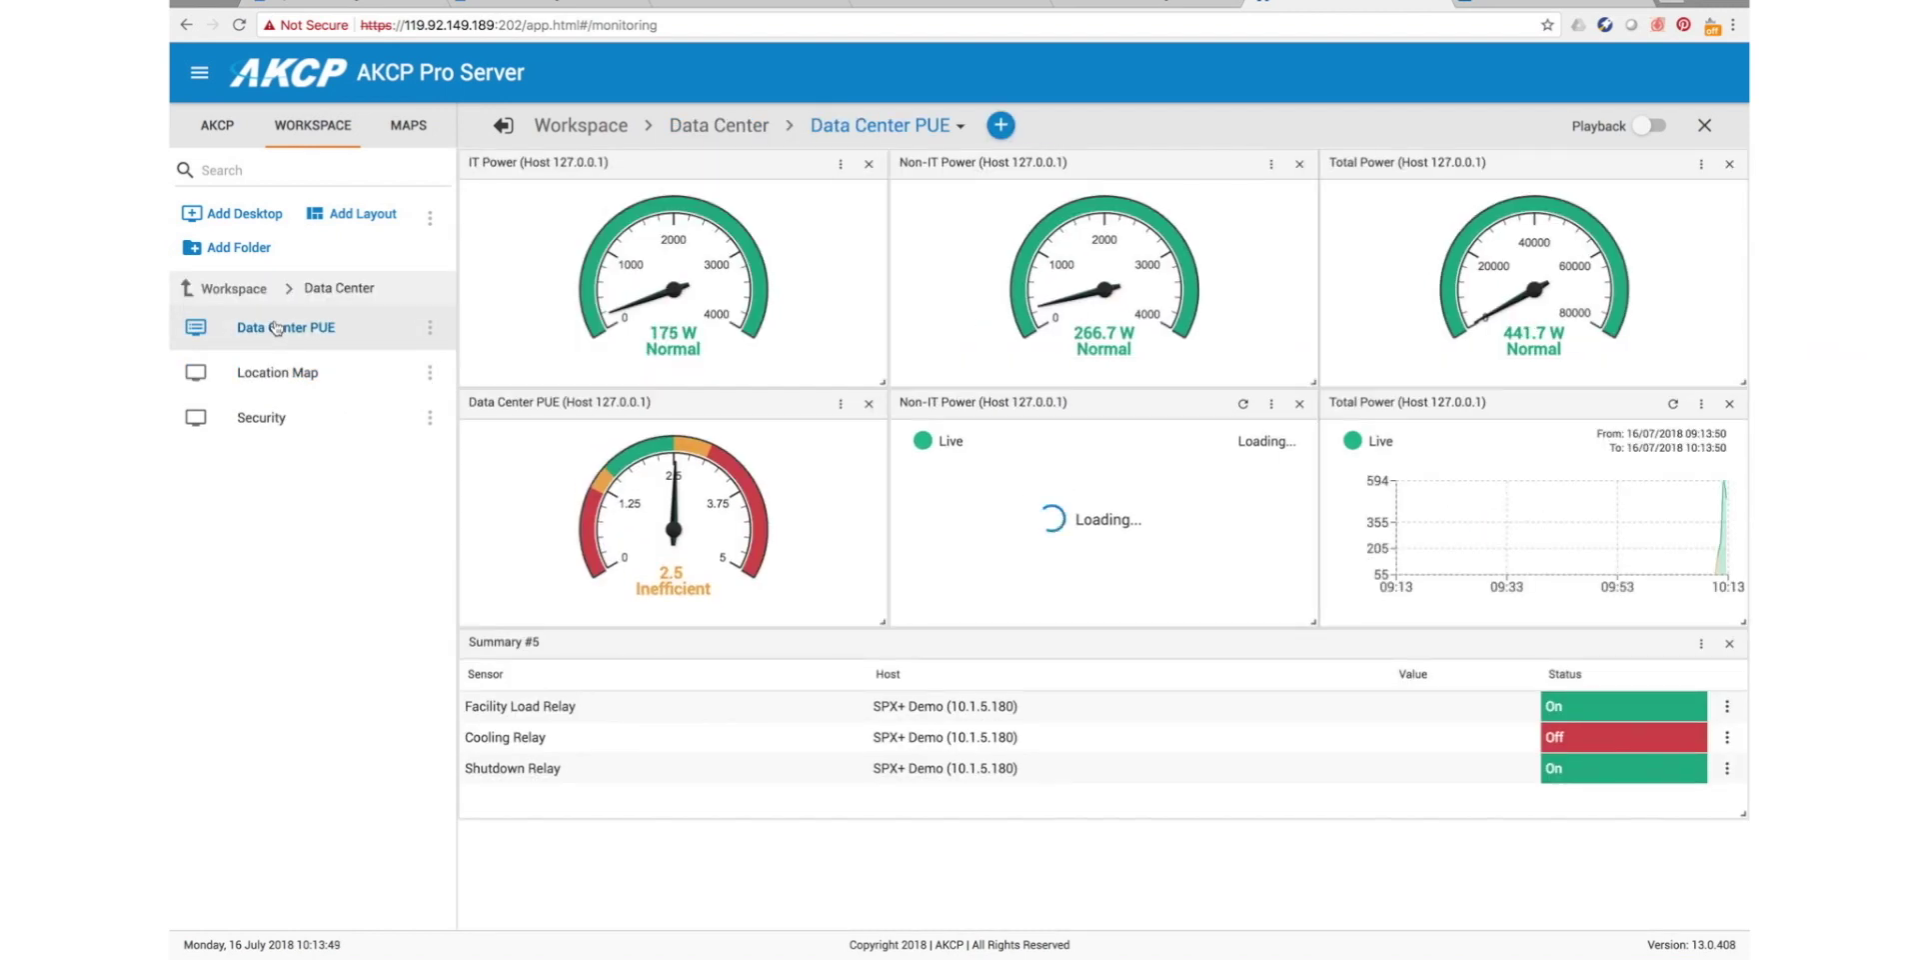